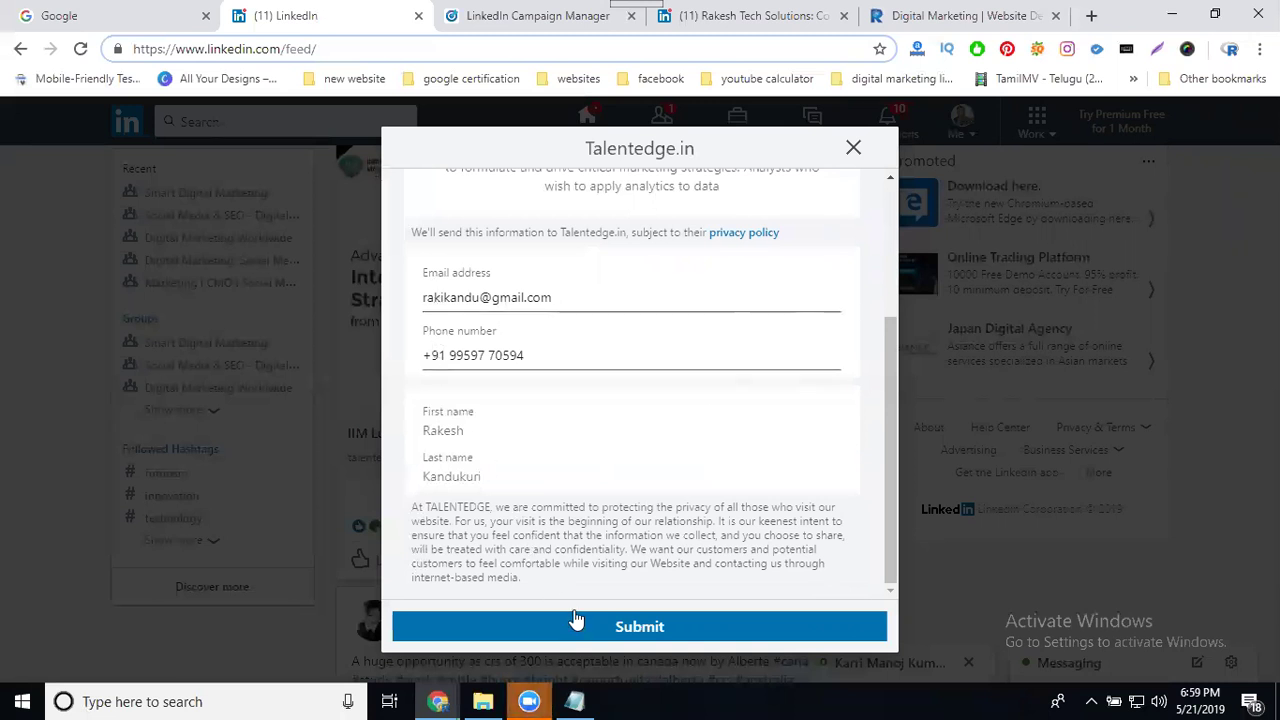
Close the Talentedge.in lead form and open the Learn More link on LinkedIn's promoted job-search guide in the feed
{"action": "left_click", "coordinate": [856, 149]}
{"action": "scroll", "coordinate": [680, 300], "scroll_direction": "down", "scroll_amount": 4}
{"action": "scroll", "coordinate": [683, 290], "scroll_direction": "down", "scroll_amount": 6}
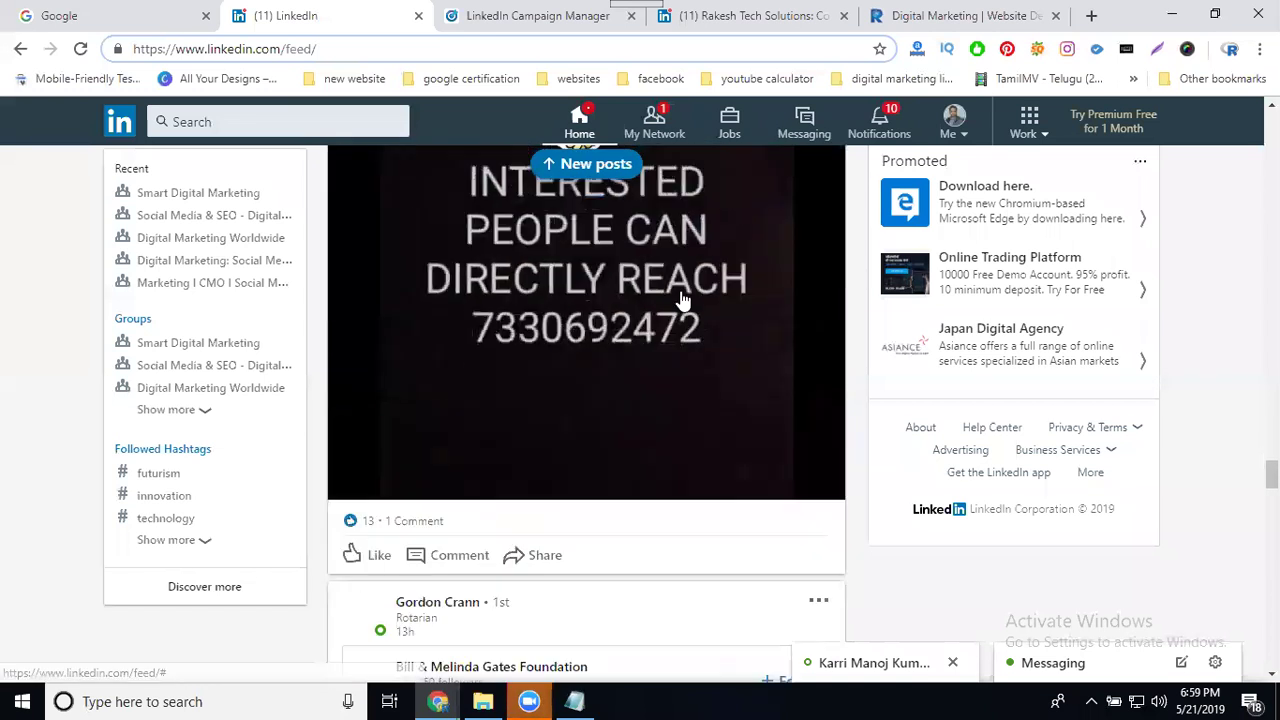
{"action": "scroll", "coordinate": [538, 415], "scroll_direction": "down", "scroll_amount": 10}
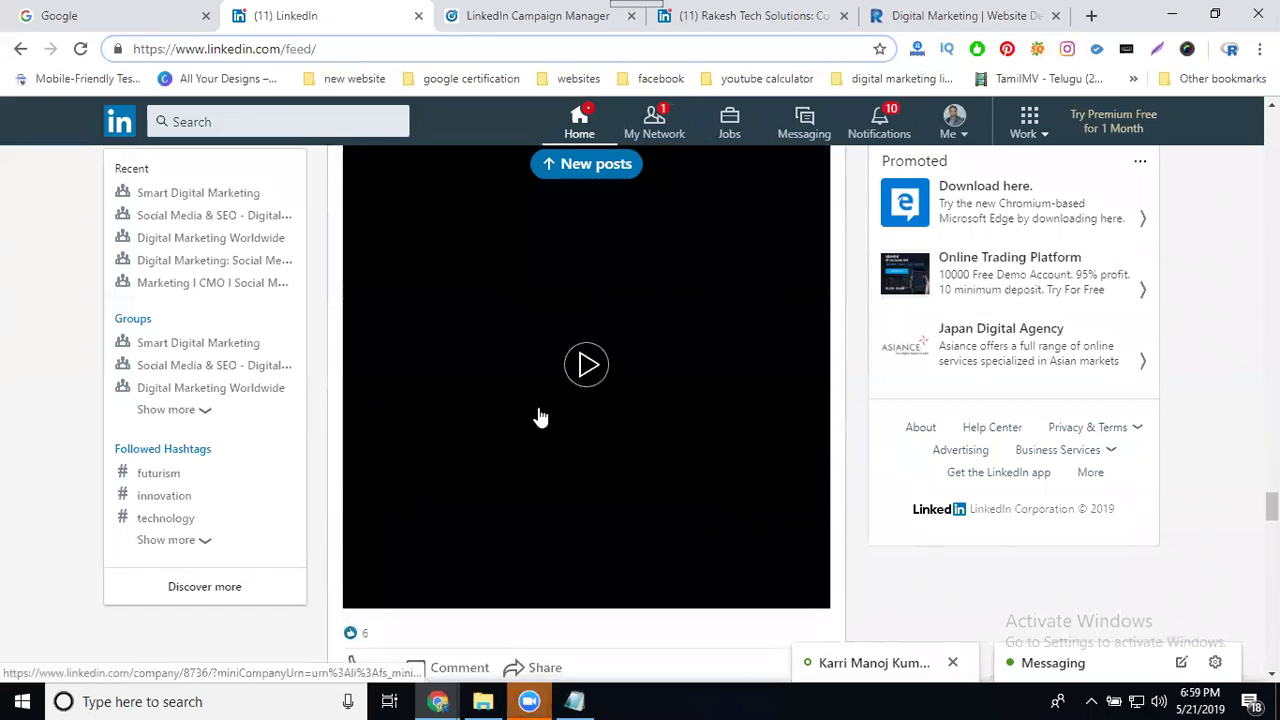
{"action": "scroll", "coordinate": [538, 402], "scroll_direction": "down", "scroll_amount": 6}
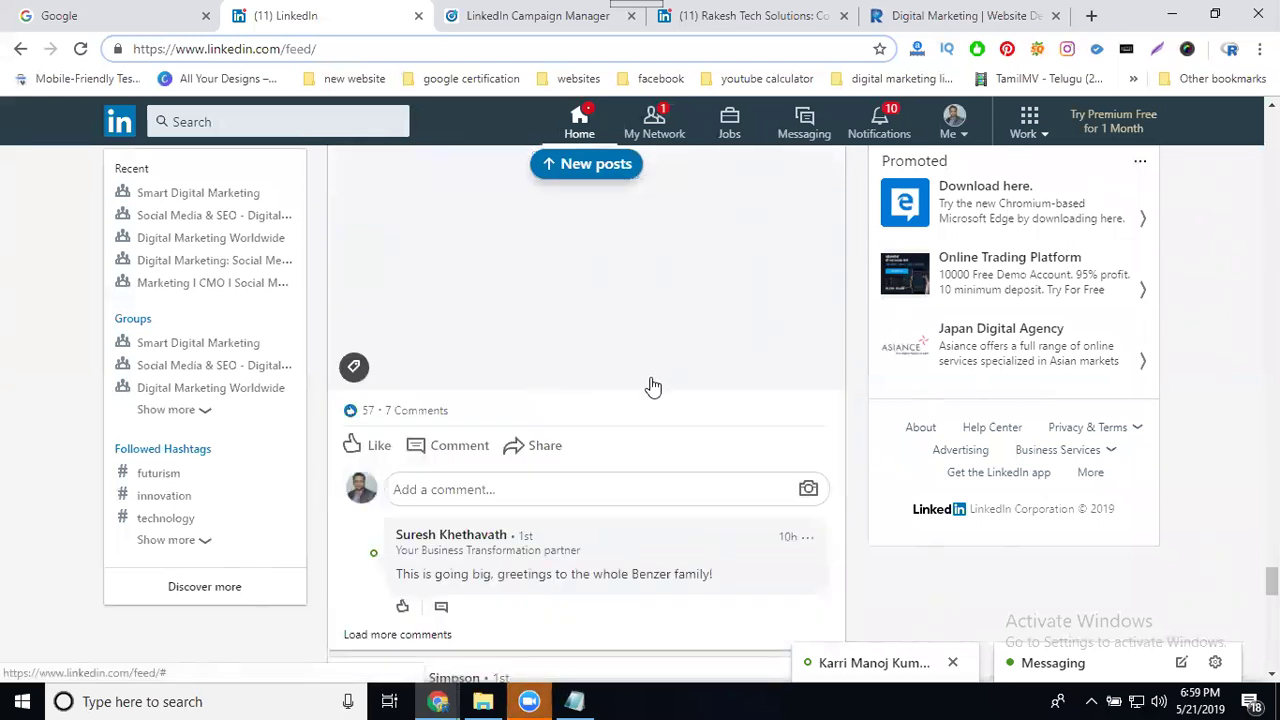
{"action": "scroll", "coordinate": [745, 441], "scroll_direction": "down", "scroll_amount": 4}
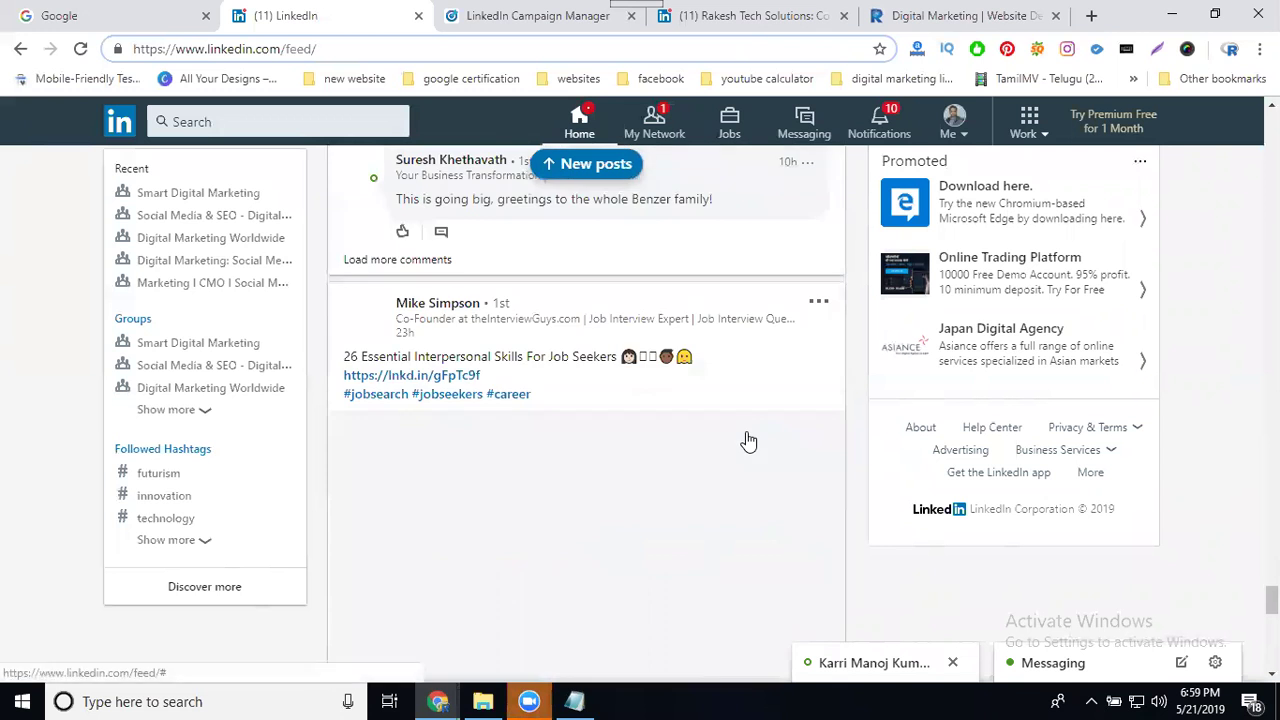
{"action": "scroll", "coordinate": [746, 439], "scroll_direction": "down", "scroll_amount": 3}
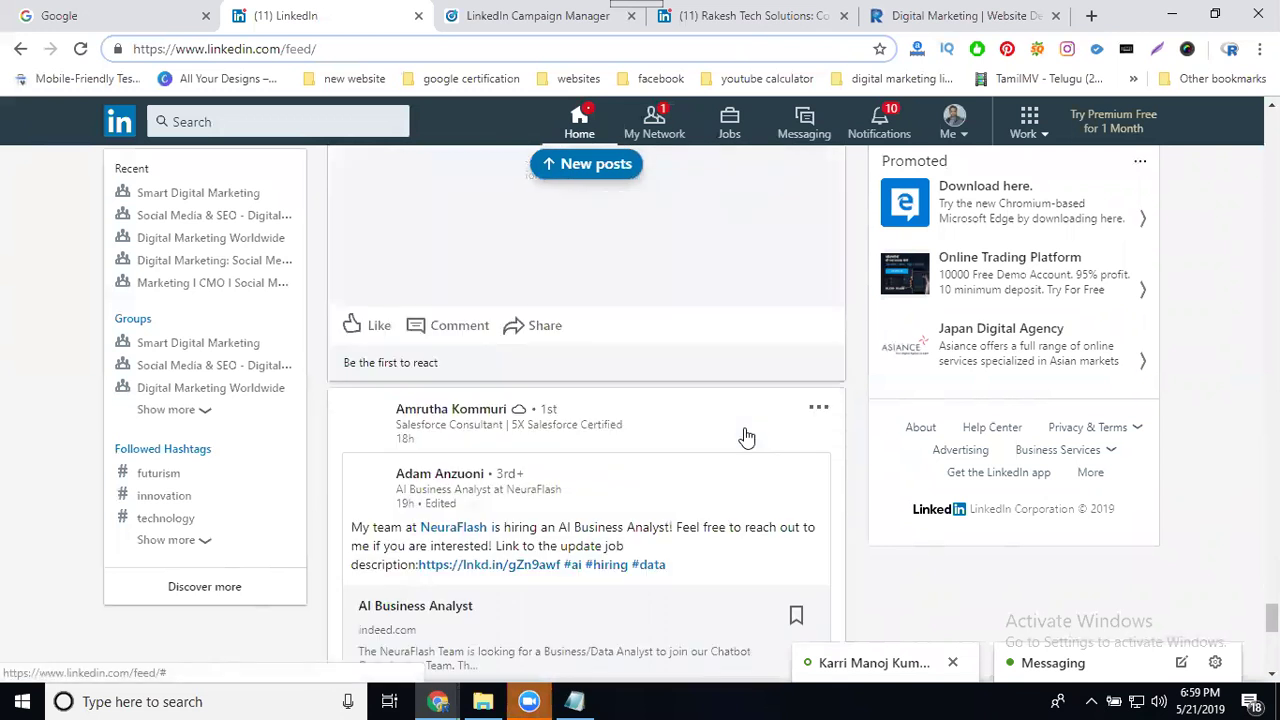
{"action": "scroll", "coordinate": [746, 437], "scroll_direction": "down", "scroll_amount": 8}
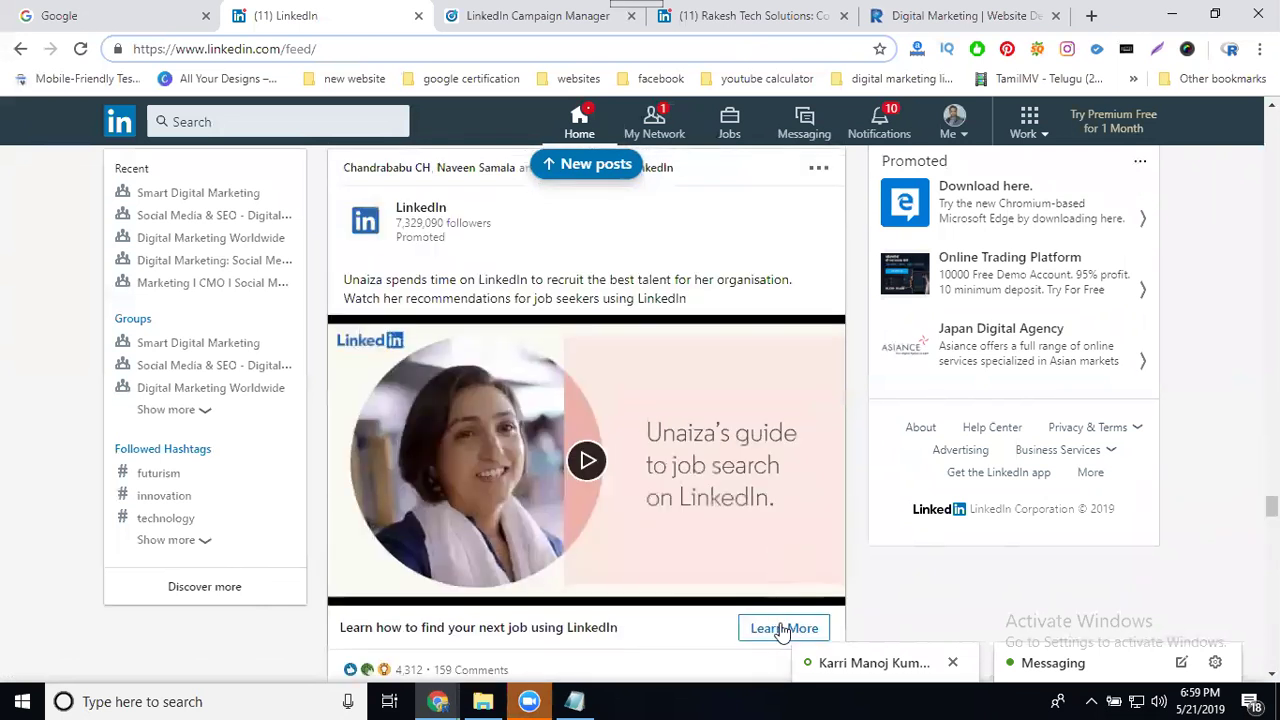
{"action": "left_click", "coordinate": [784, 628]}
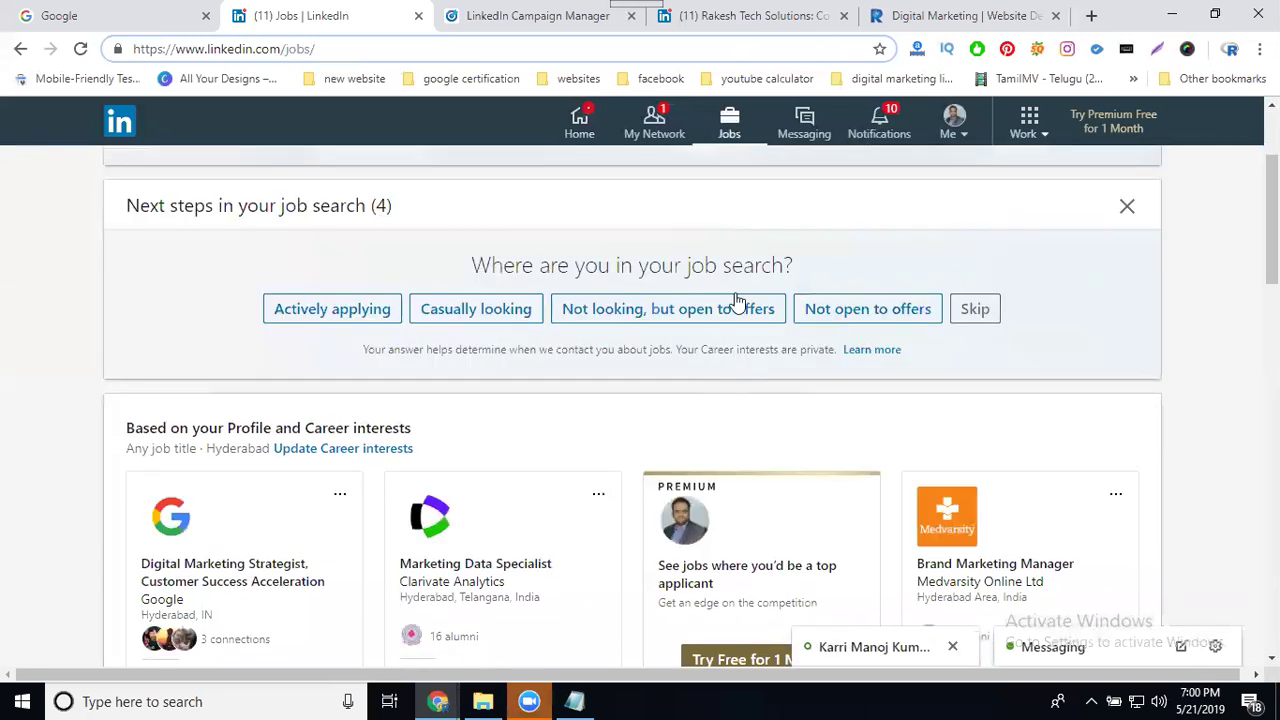
Switch to LinkedIn Campaign Manager and choose Lead generation as the campaign objective
{"action": "left_click", "coordinate": [517, 15]}
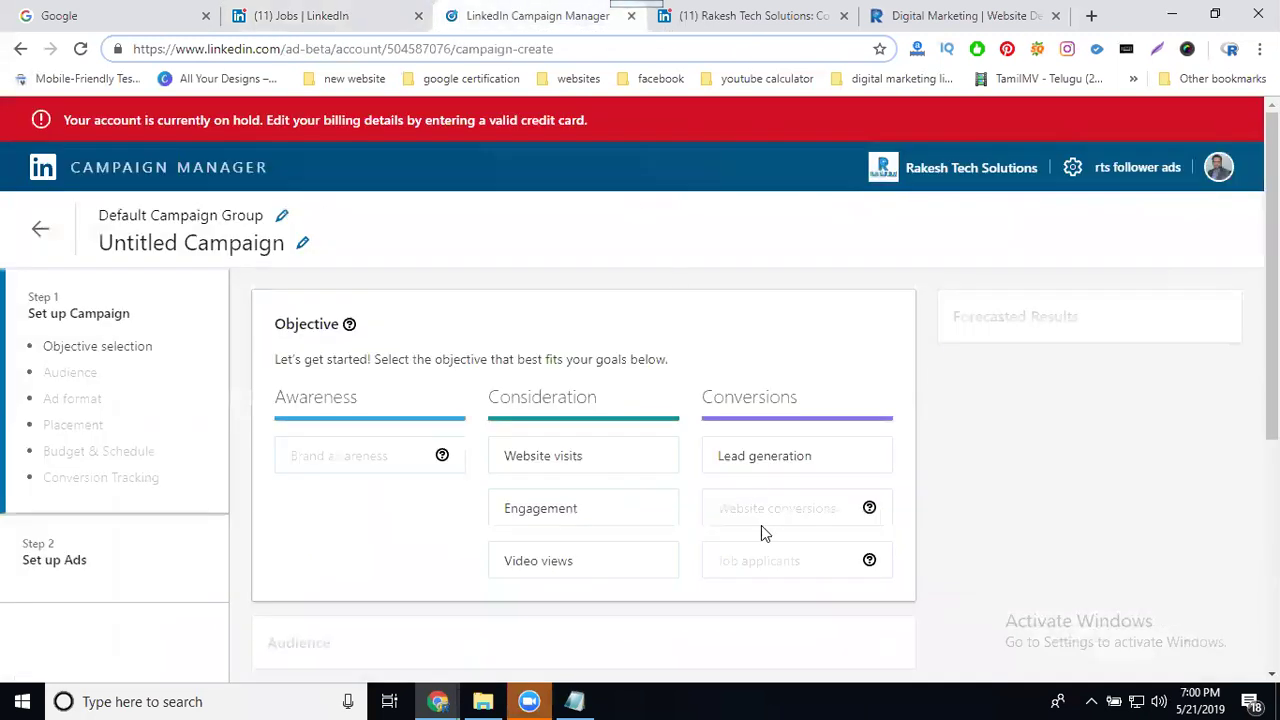
{"action": "left_click", "coordinate": [762, 465]}
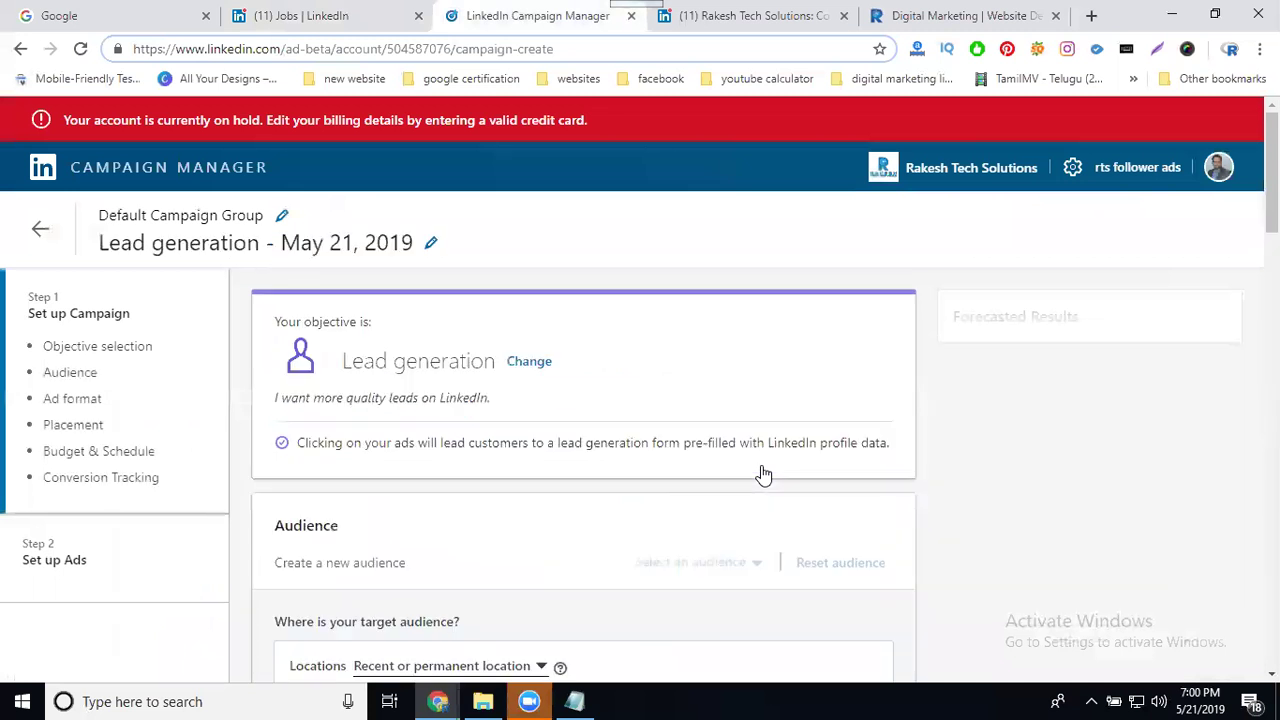
Search the target audience locations for "india" and include India (Asia)
{"action": "scroll", "coordinate": [851, 405], "scroll_direction": "down", "scroll_amount": 3}
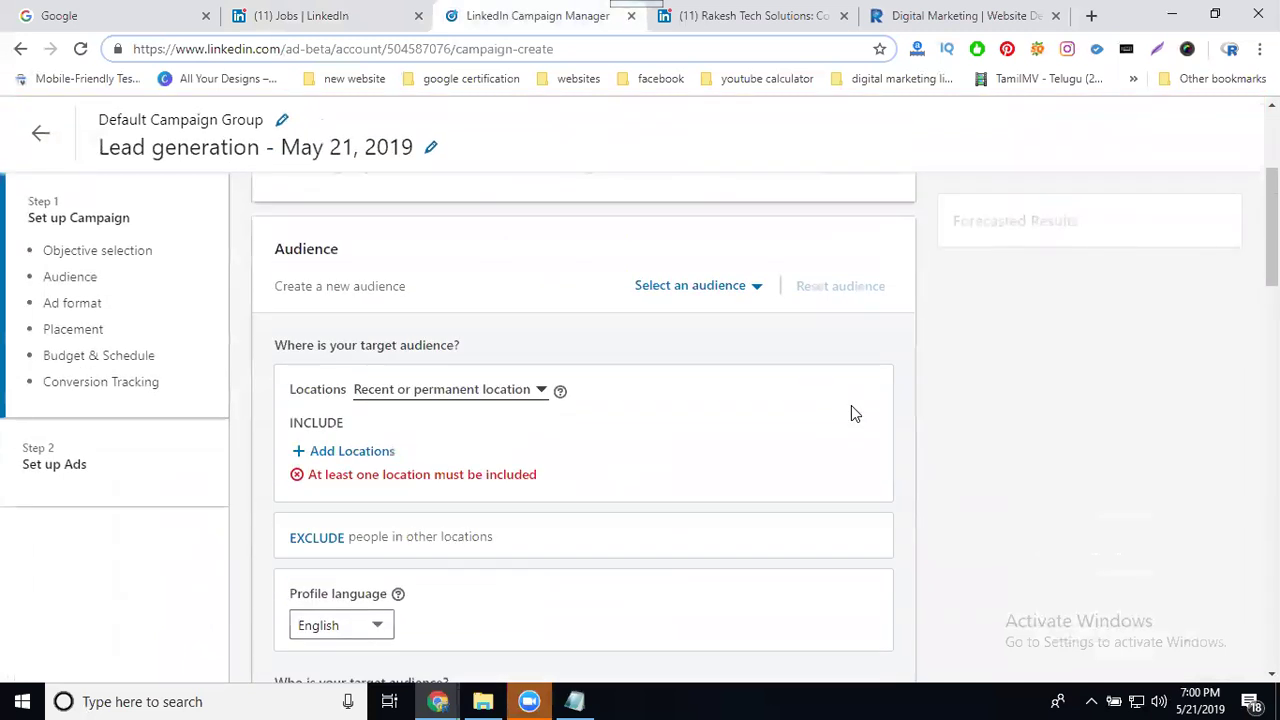
{"action": "scroll", "coordinate": [851, 405], "scroll_direction": "down", "scroll_amount": 2}
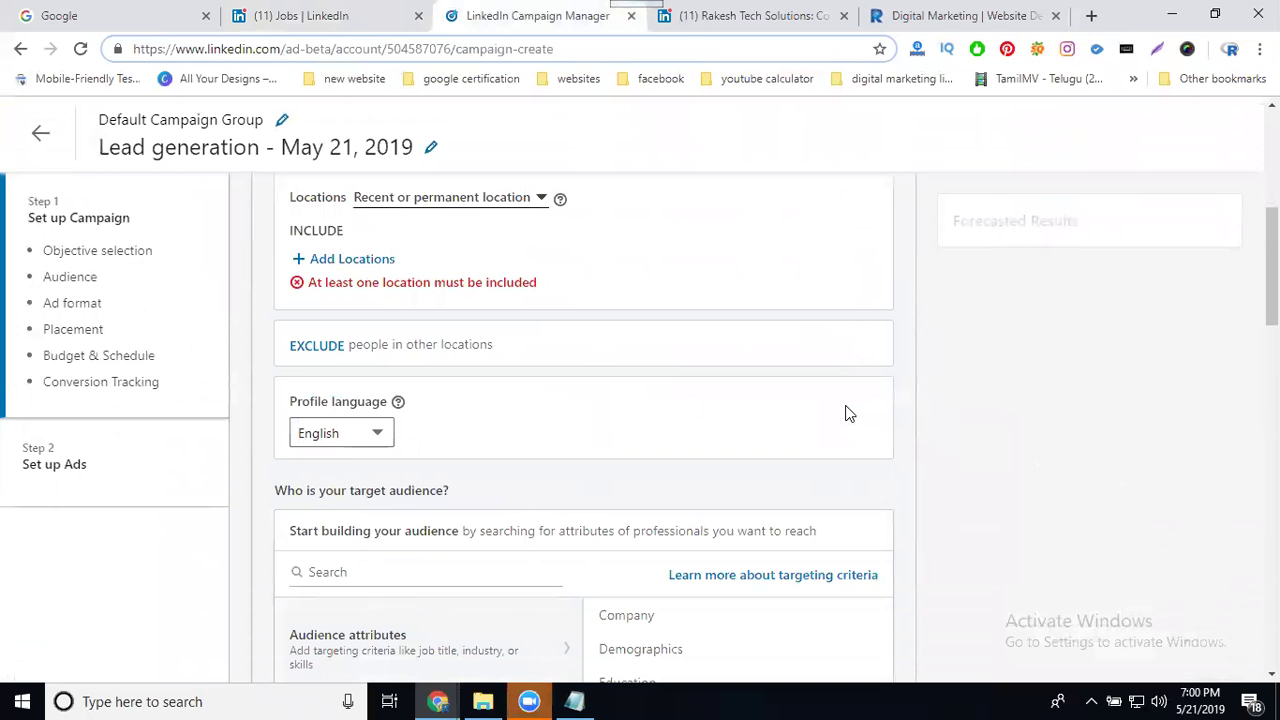
{"action": "left_click", "coordinate": [338, 260]}
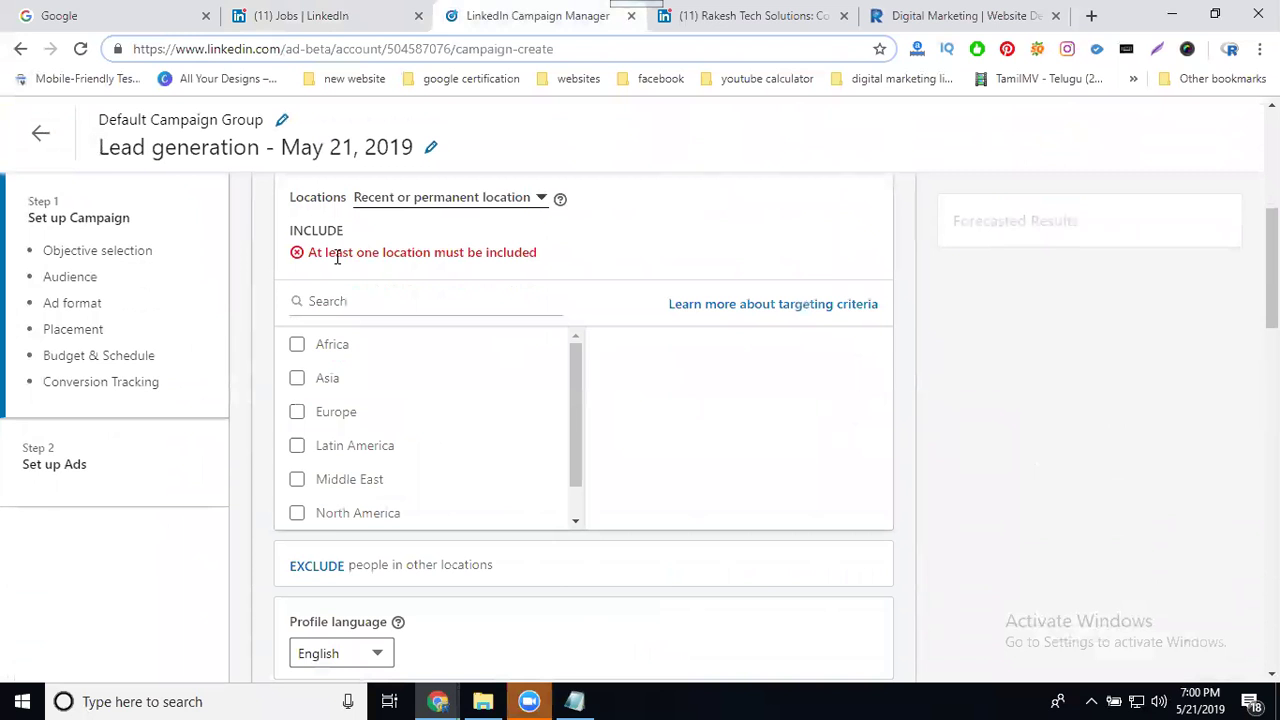
{"action": "left_click", "coordinate": [385, 300]}
{"action": "type", "text": "india"}
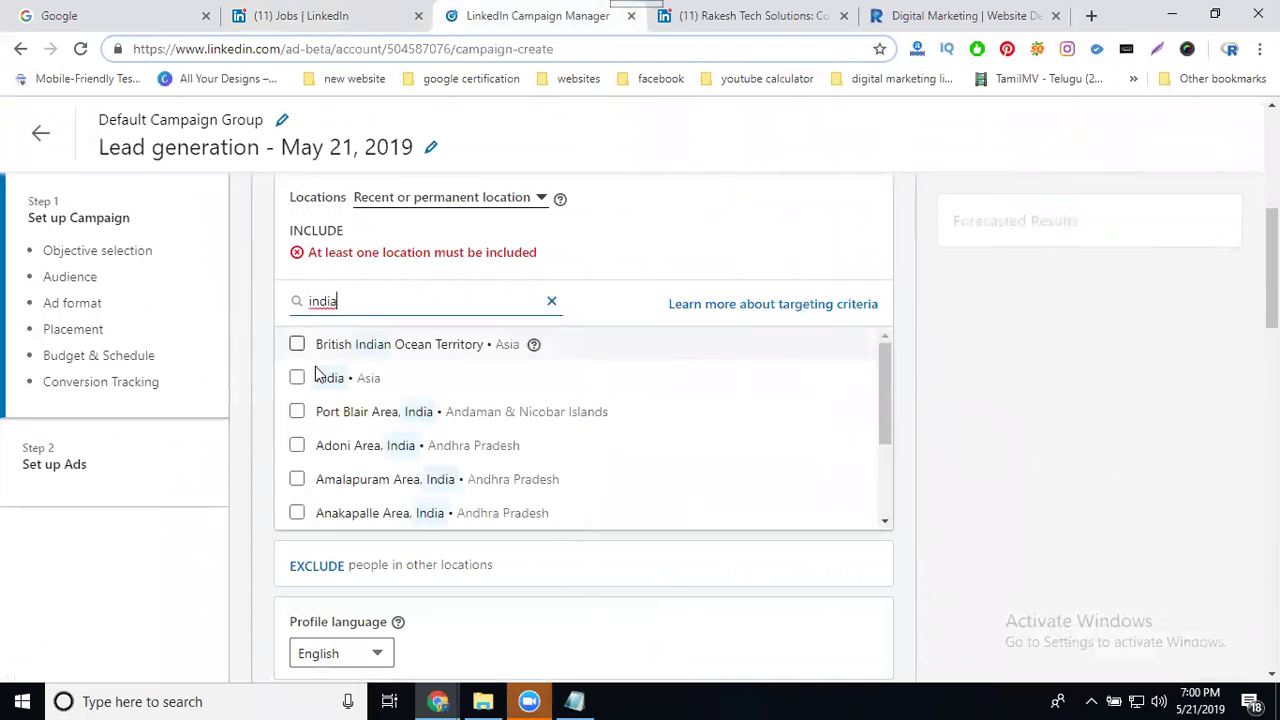
{"action": "left_click", "coordinate": [303, 377]}
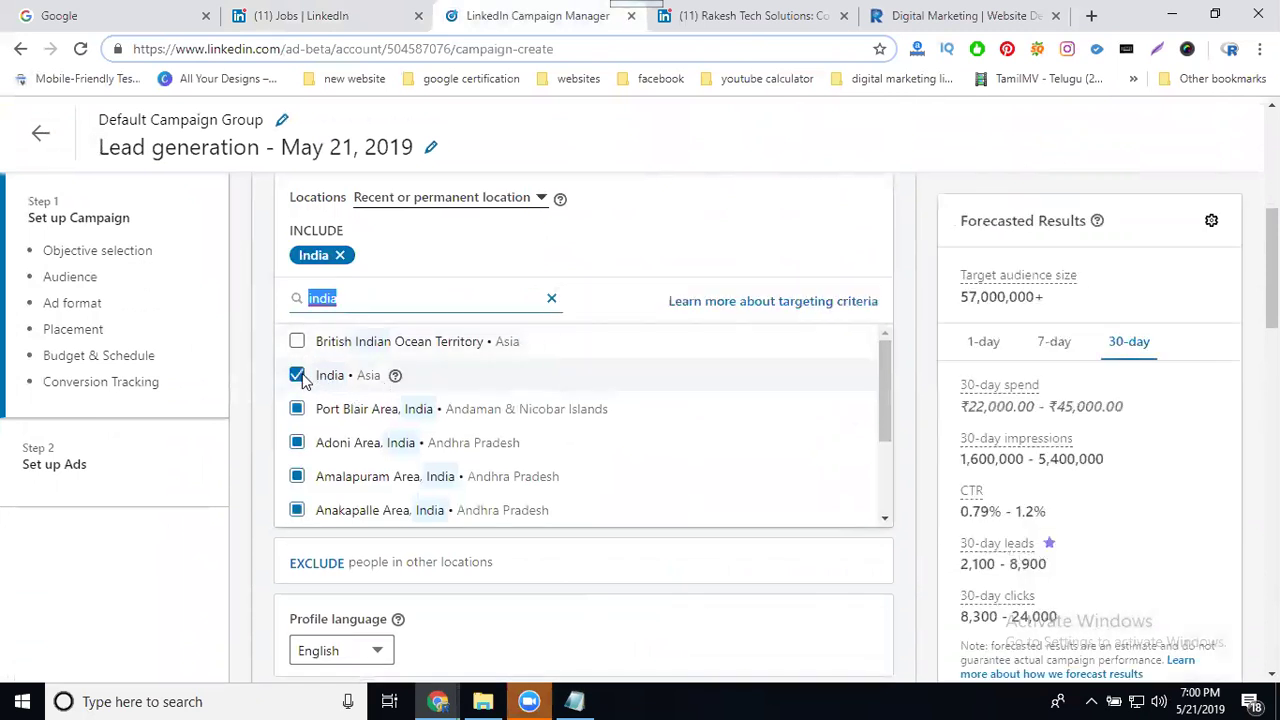
{"action": "left_click", "coordinate": [299, 377]}
{"action": "left_click", "coordinate": [299, 377]}
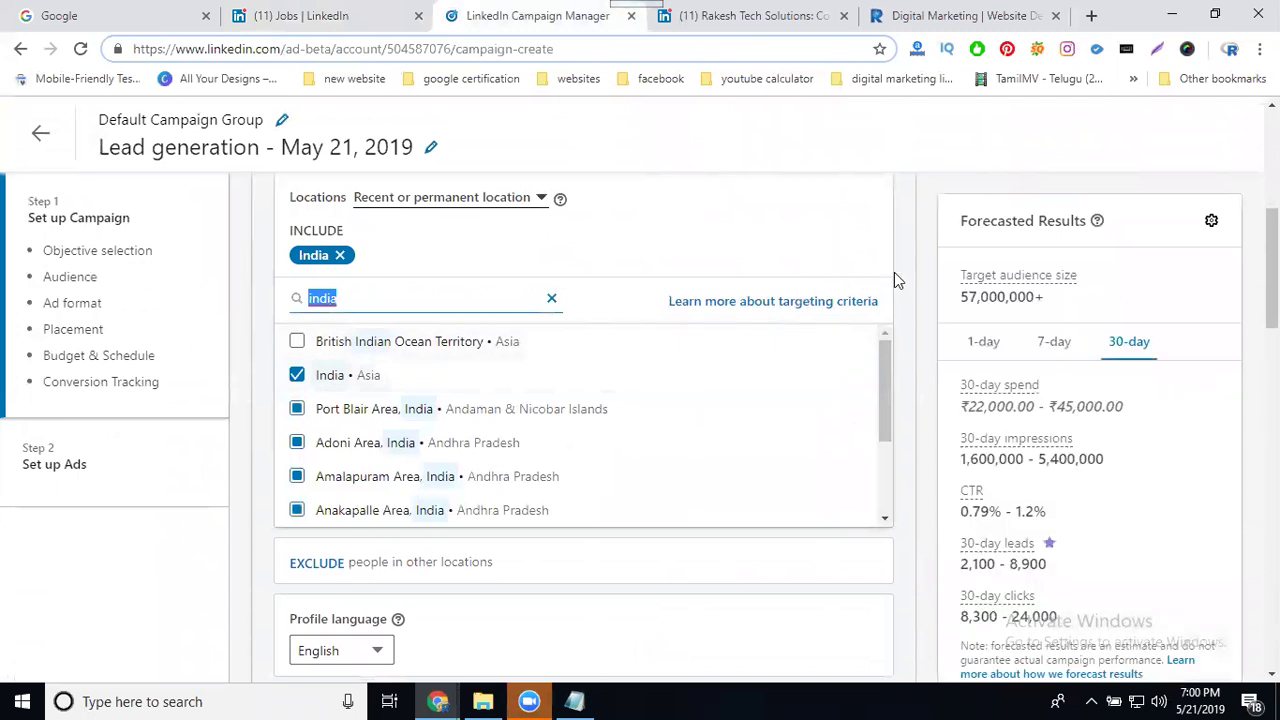
Show the forecasted results for the 1-day period and examine the estimated spend range
{"action": "left_click", "coordinate": [985, 345]}
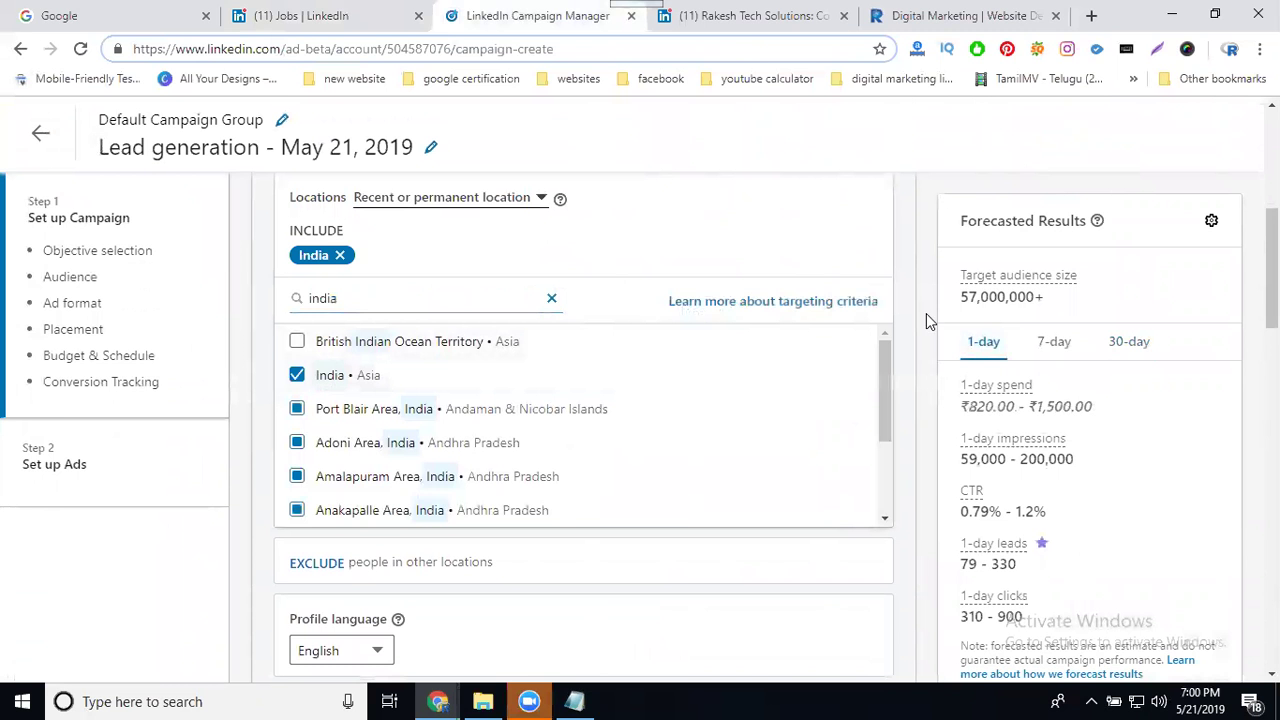
{"action": "mouse_move", "coordinate": [975, 405]}
{"action": "left_click_drag", "start_coordinate": [975, 405], "coordinate": [1094, 414]}
Open the options for narrowing the target audience and review the available attribute categories
{"action": "scroll", "coordinate": [1074, 476], "scroll_direction": "down", "scroll_amount": 2}
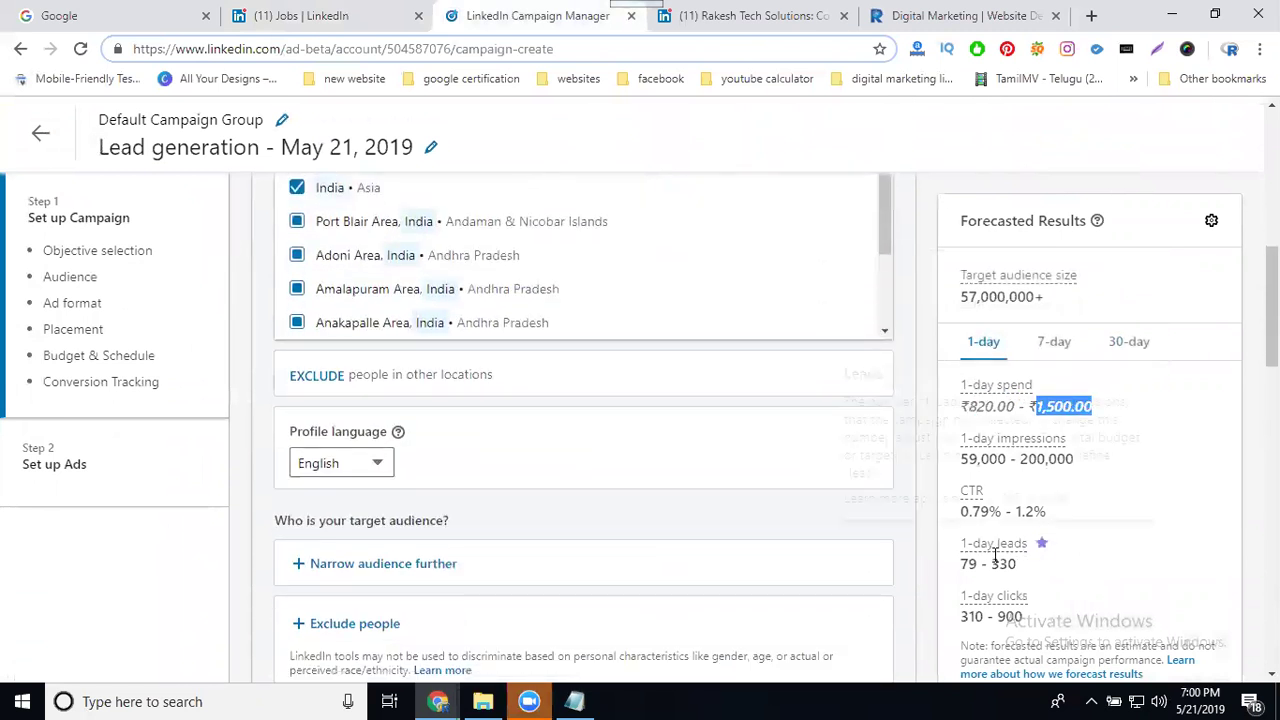
{"action": "scroll", "coordinate": [497, 409], "scroll_direction": "down", "scroll_amount": 2}
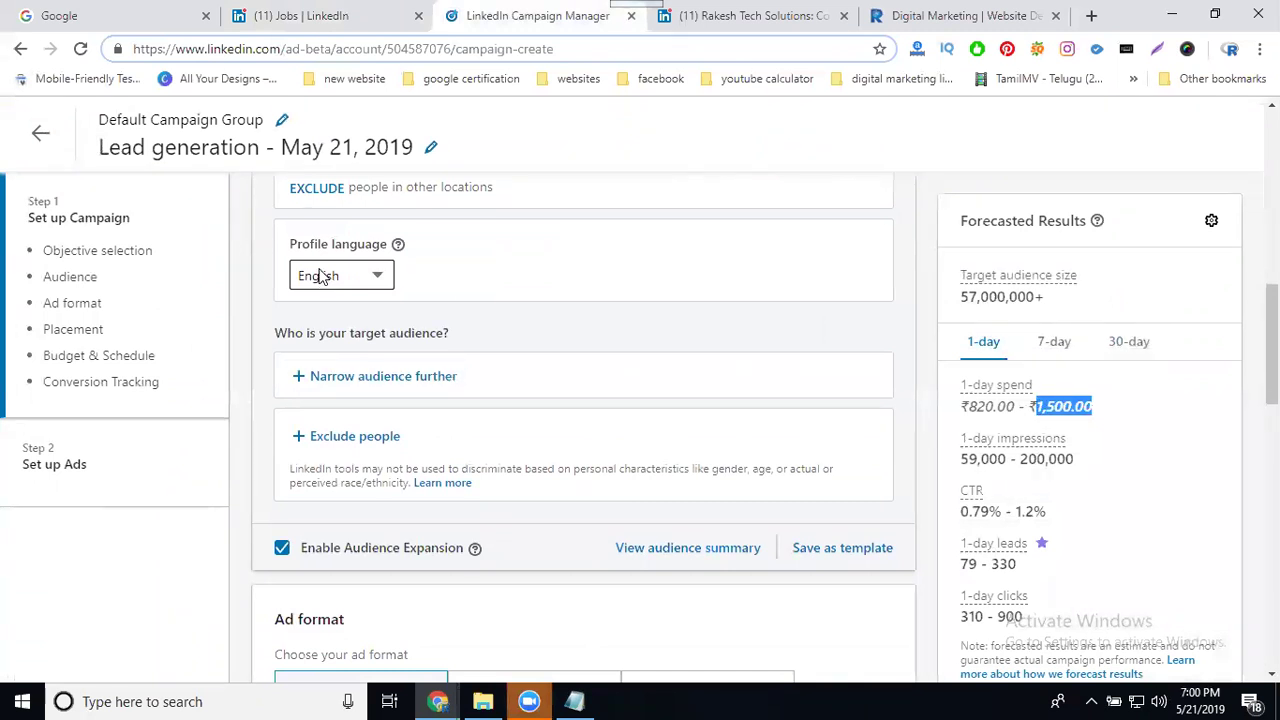
{"action": "left_click", "coordinate": [298, 377]}
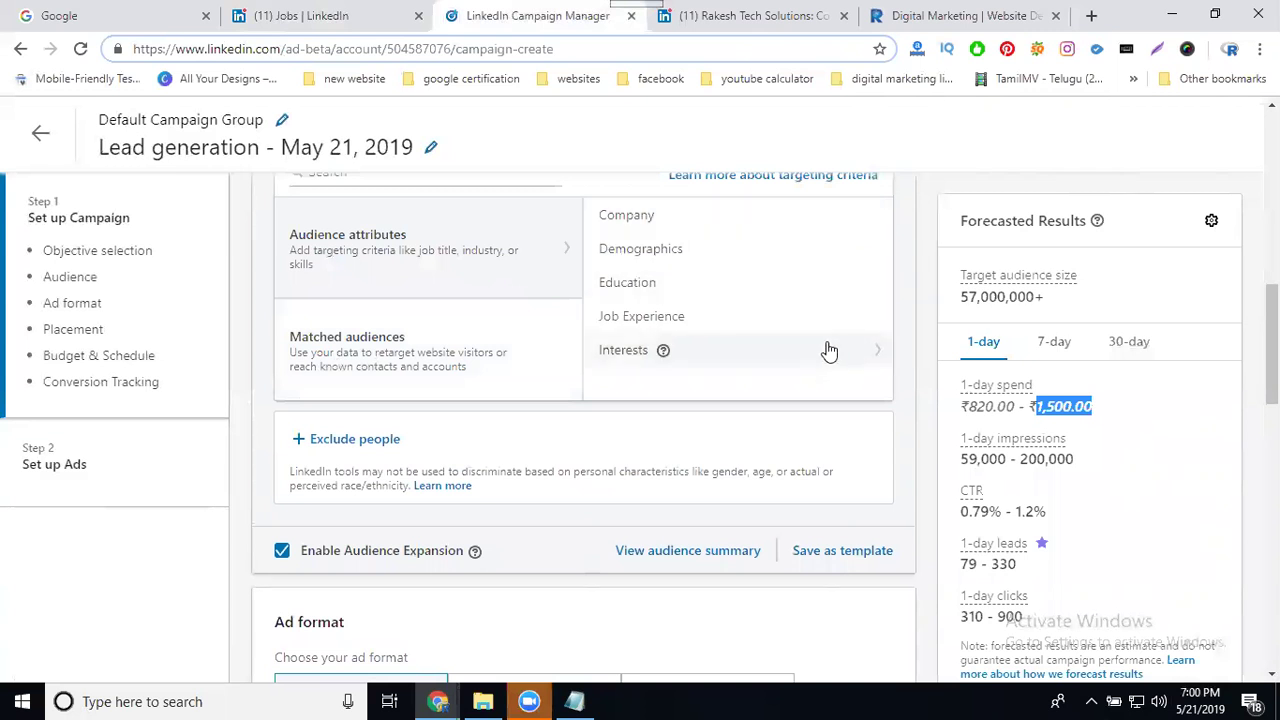
{"action": "scroll", "coordinate": [826, 349], "scroll_direction": "up", "scroll_amount": 2}
{"action": "scroll", "coordinate": [415, 400], "scroll_direction": "down", "scroll_amount": 2}
{"action": "scroll", "coordinate": [413, 407], "scroll_direction": "down", "scroll_amount": 2}
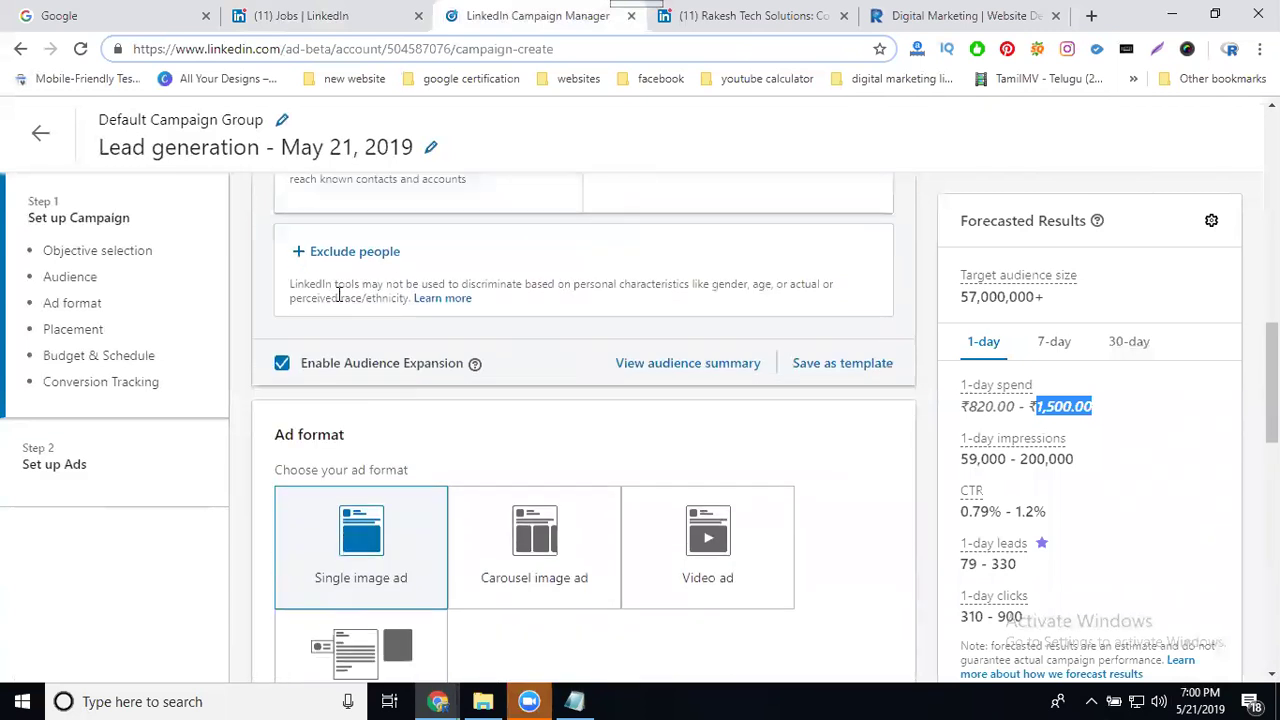
Open the audience exclusion options and review the Demographics, Company and Education attributes
{"action": "left_click", "coordinate": [301, 253]}
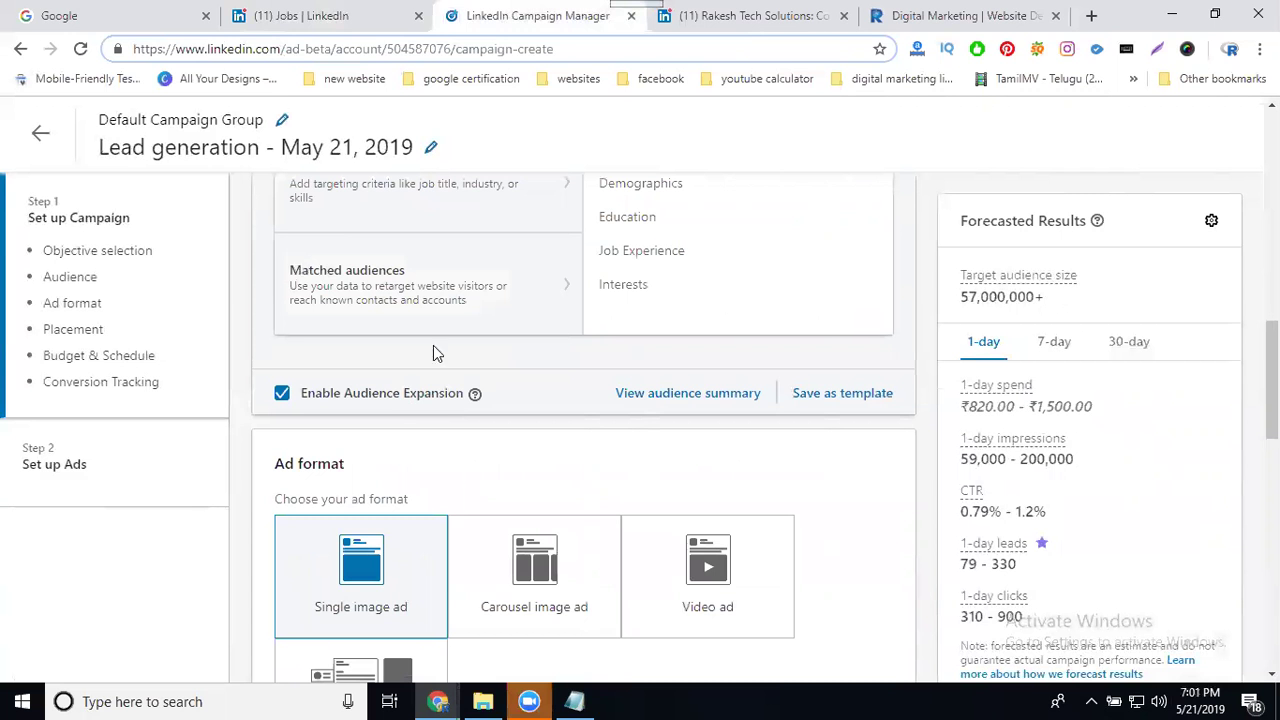
{"action": "scroll", "coordinate": [519, 375], "scroll_direction": "up", "scroll_amount": 2}
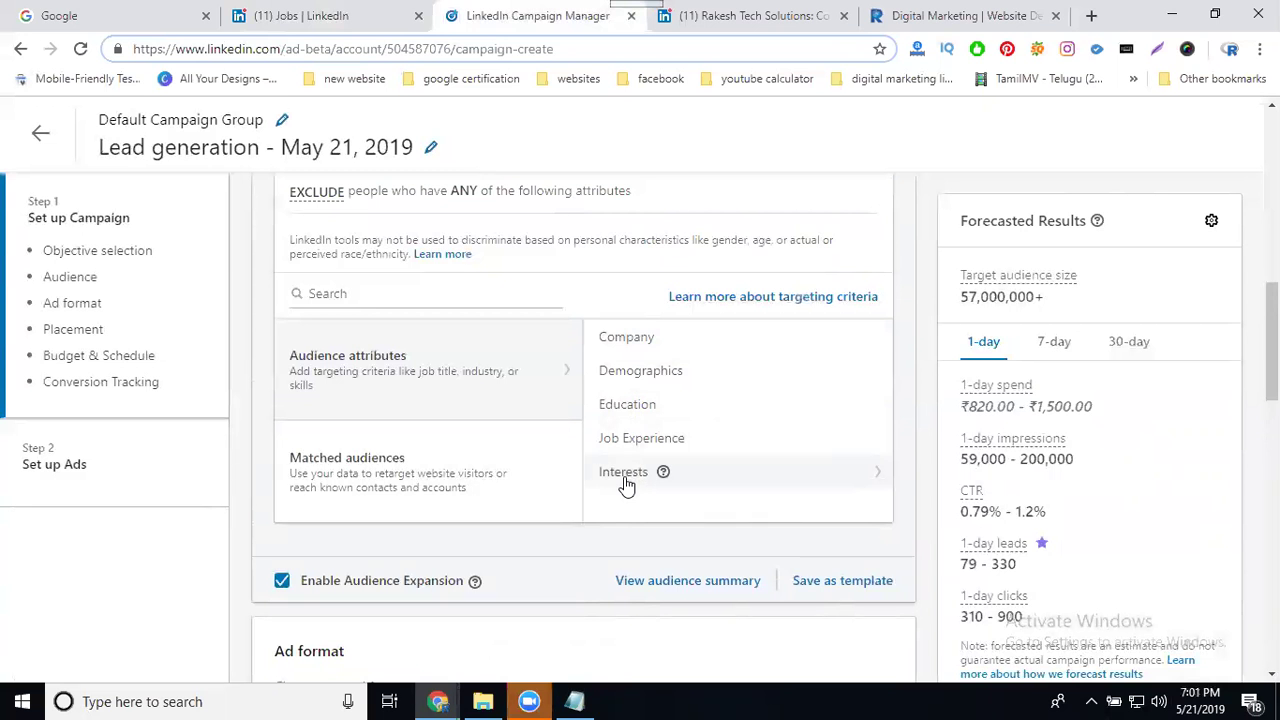
{"action": "left_click", "coordinate": [663, 373]}
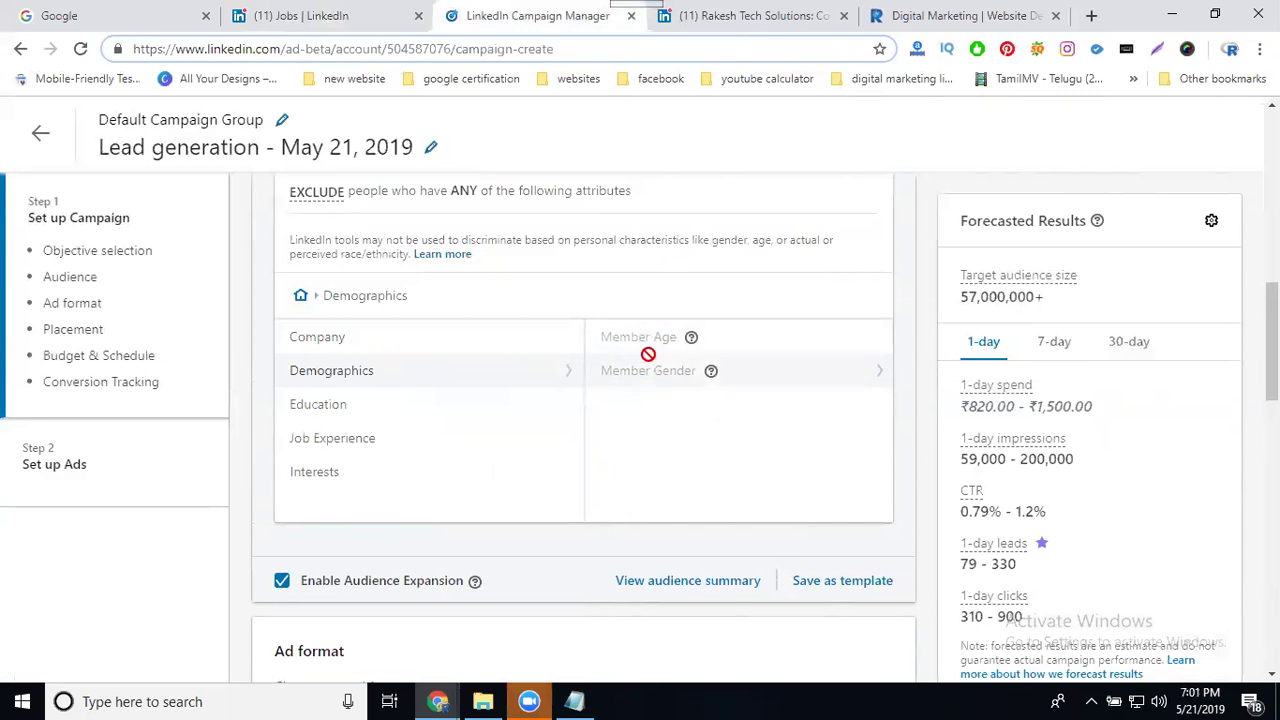
{"action": "left_click", "coordinate": [364, 338]}
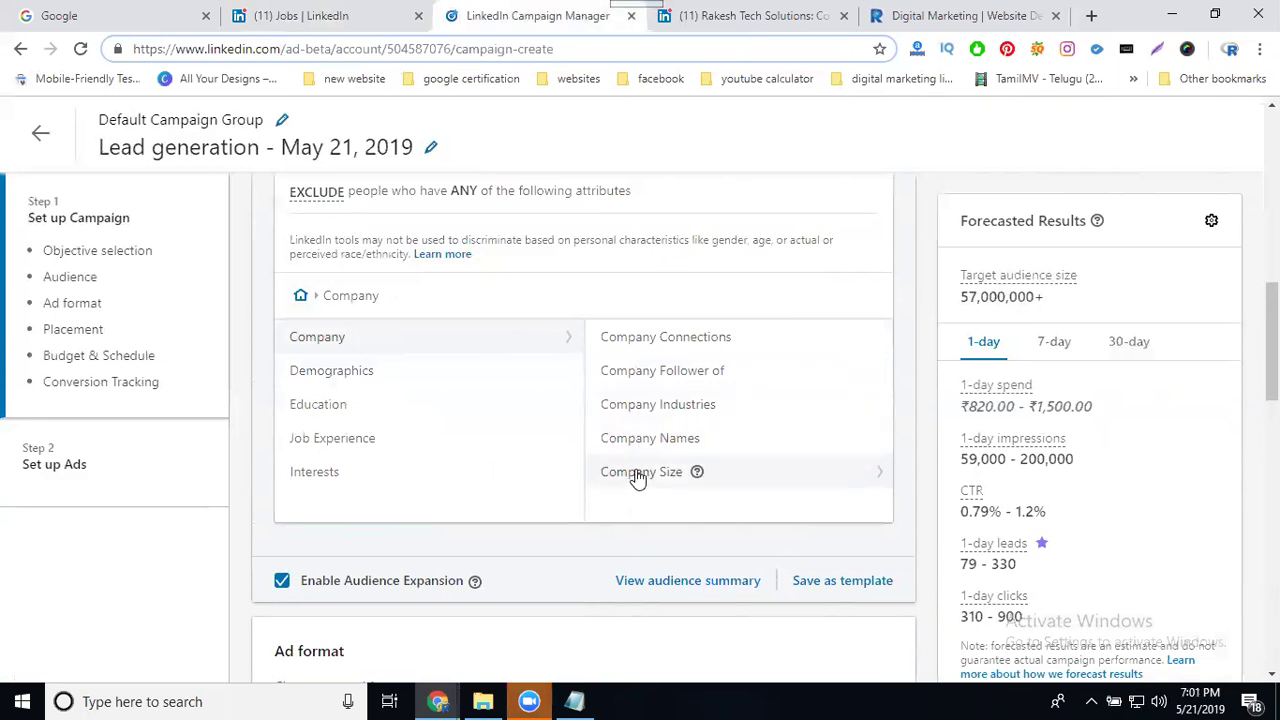
{"action": "left_click", "coordinate": [358, 405]}
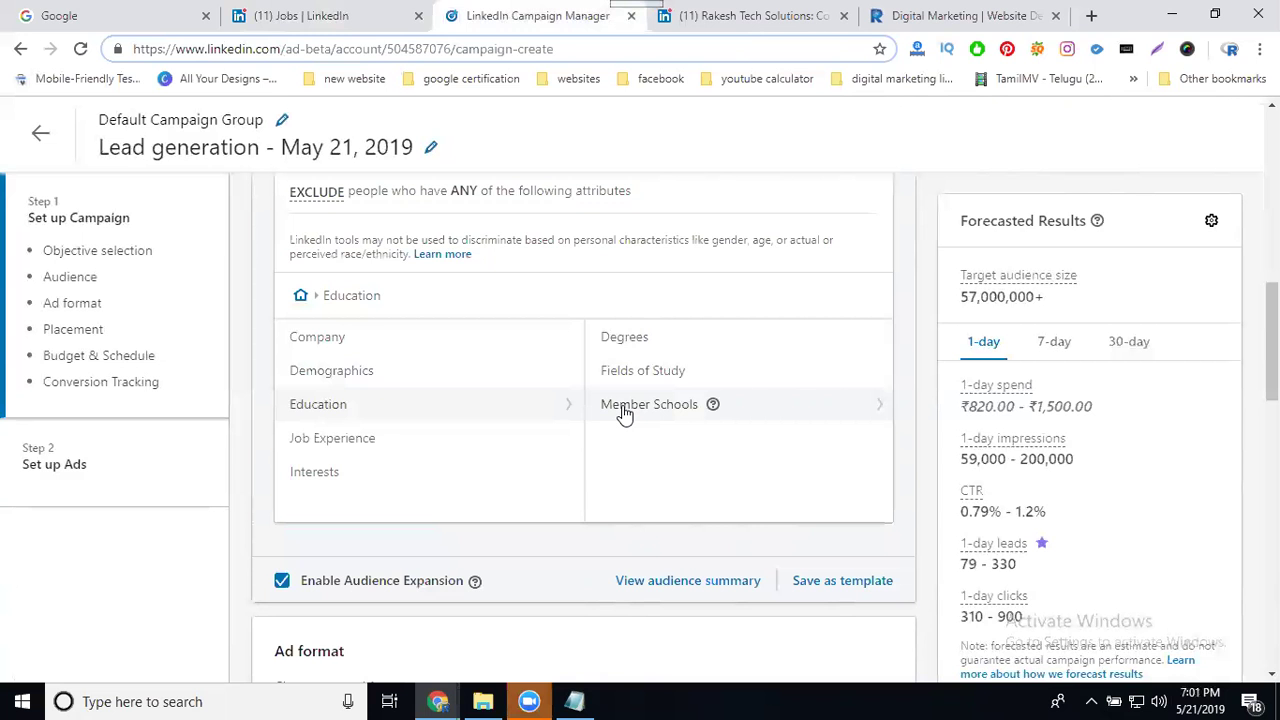
Return to the target audience section and reopen the options for narrowing the audience further
{"action": "scroll", "coordinate": [745, 382], "scroll_direction": "up", "scroll_amount": 2}
{"action": "scroll", "coordinate": [862, 365], "scroll_direction": "up", "scroll_amount": 2}
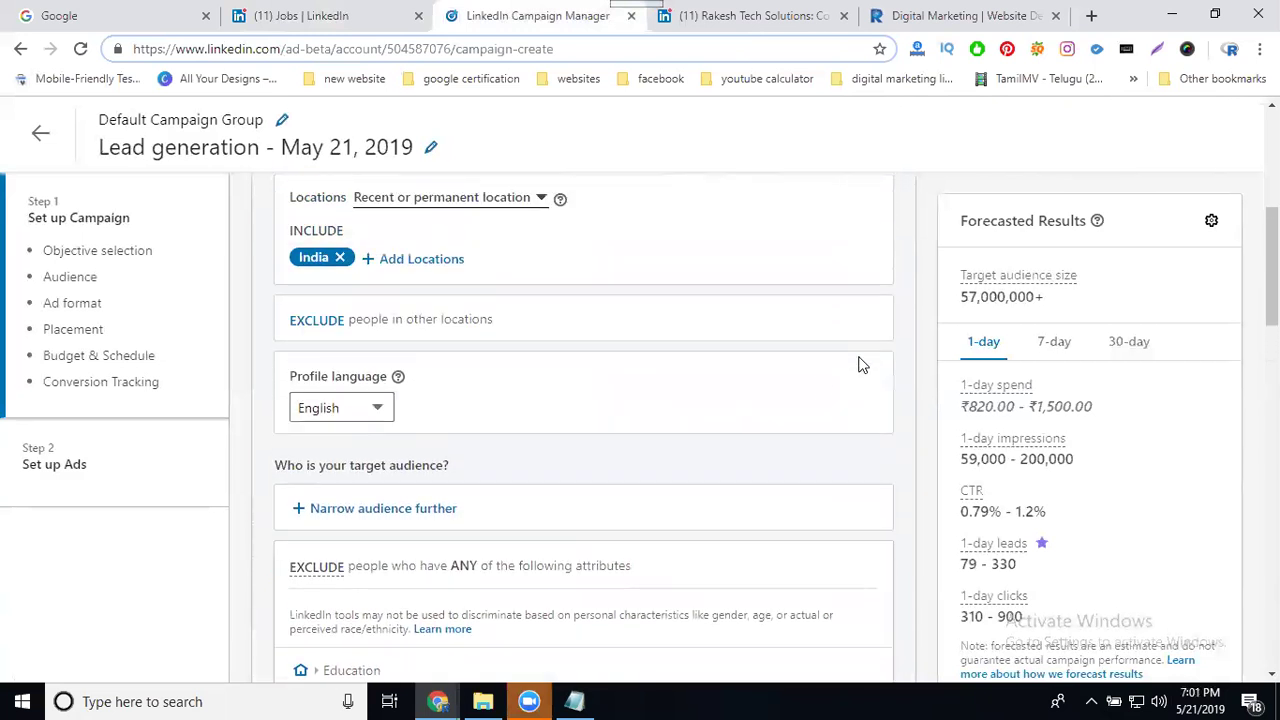
{"action": "left_click", "coordinate": [303, 512]}
Choose Carousel image ad as the ad format
{"action": "scroll", "coordinate": [409, 428], "scroll_direction": "down", "scroll_amount": 8}
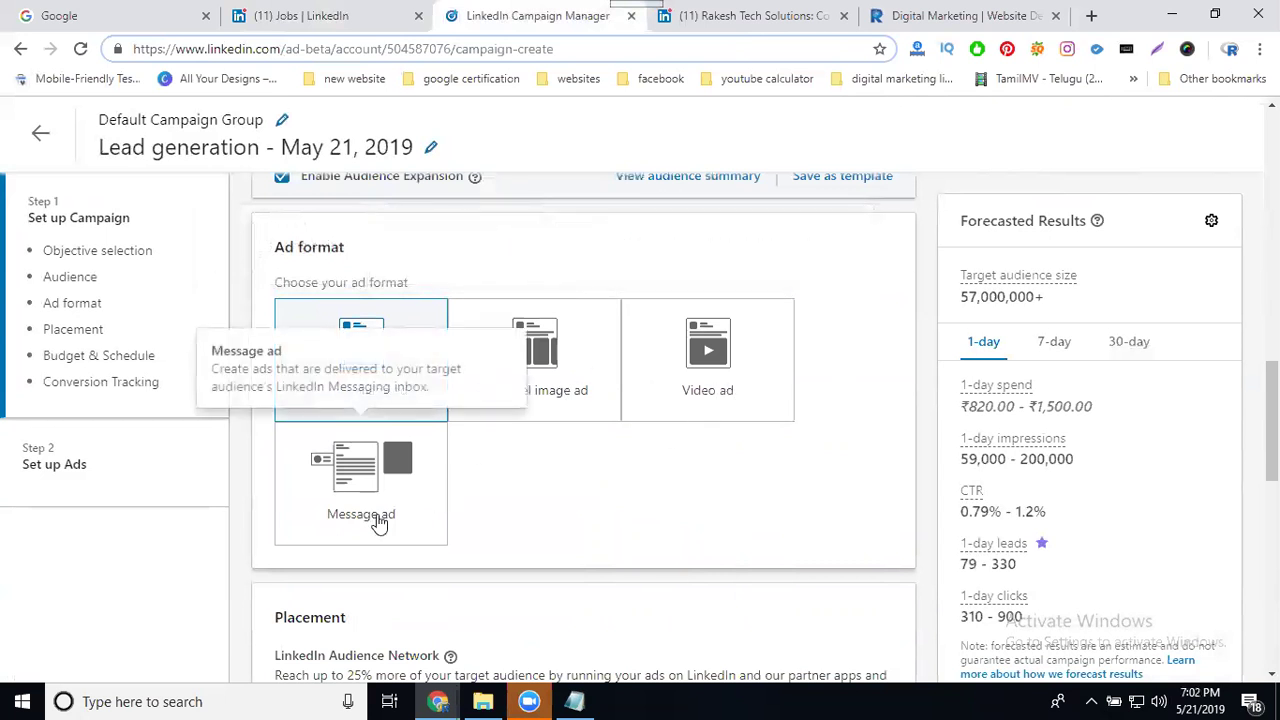
{"action": "left_click", "coordinate": [580, 387]}
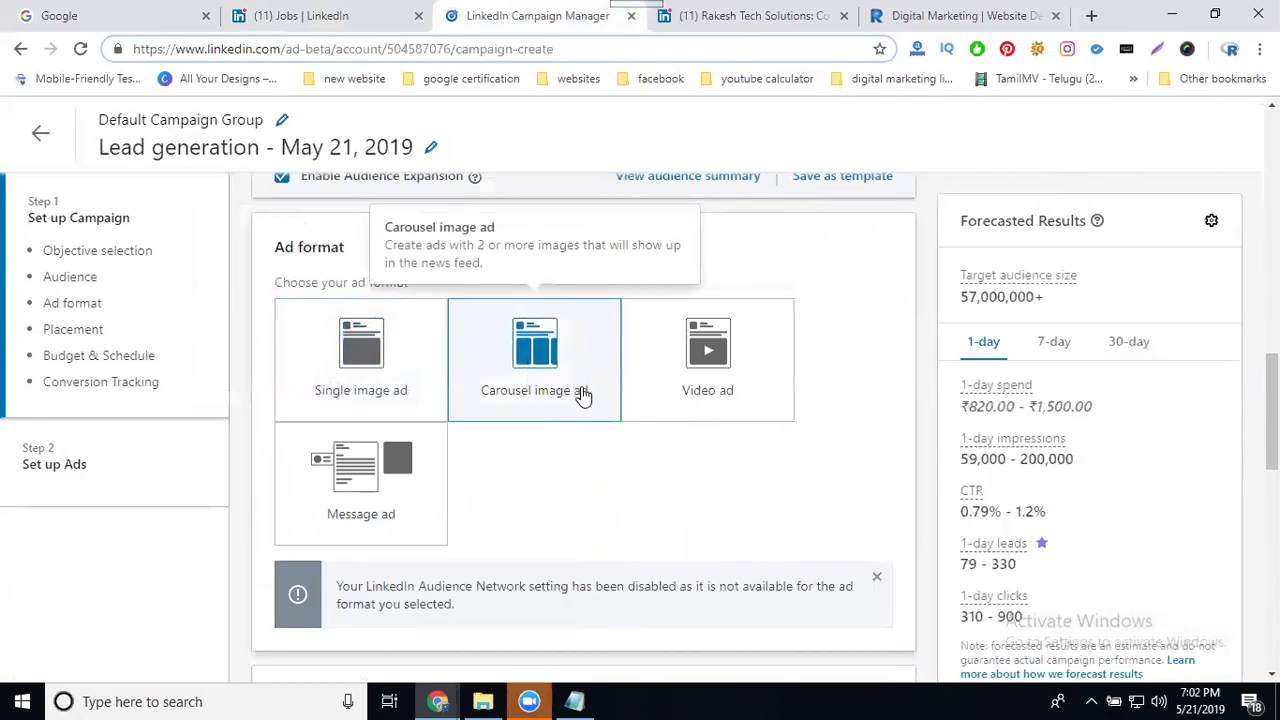
Set the campaign's daily budget to ₹500.00
{"action": "scroll", "coordinate": [580, 477], "scroll_direction": "down", "scroll_amount": 4}
{"action": "scroll", "coordinate": [578, 475], "scroll_direction": "down", "scroll_amount": 3}
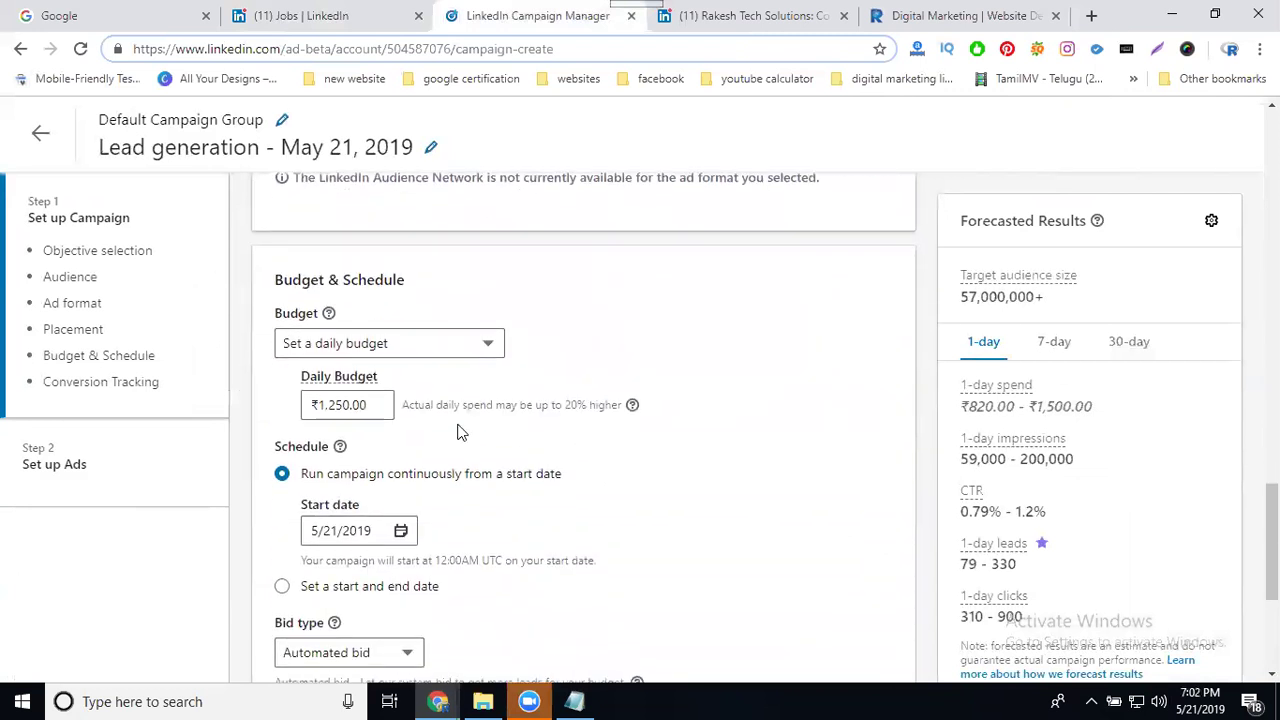
{"action": "left_click", "coordinate": [352, 405]}
{"action": "double_click", "coordinate": [352, 407]}
{"action": "type", "text": "500"}
{"action": "left_click", "coordinate": [711, 336]}
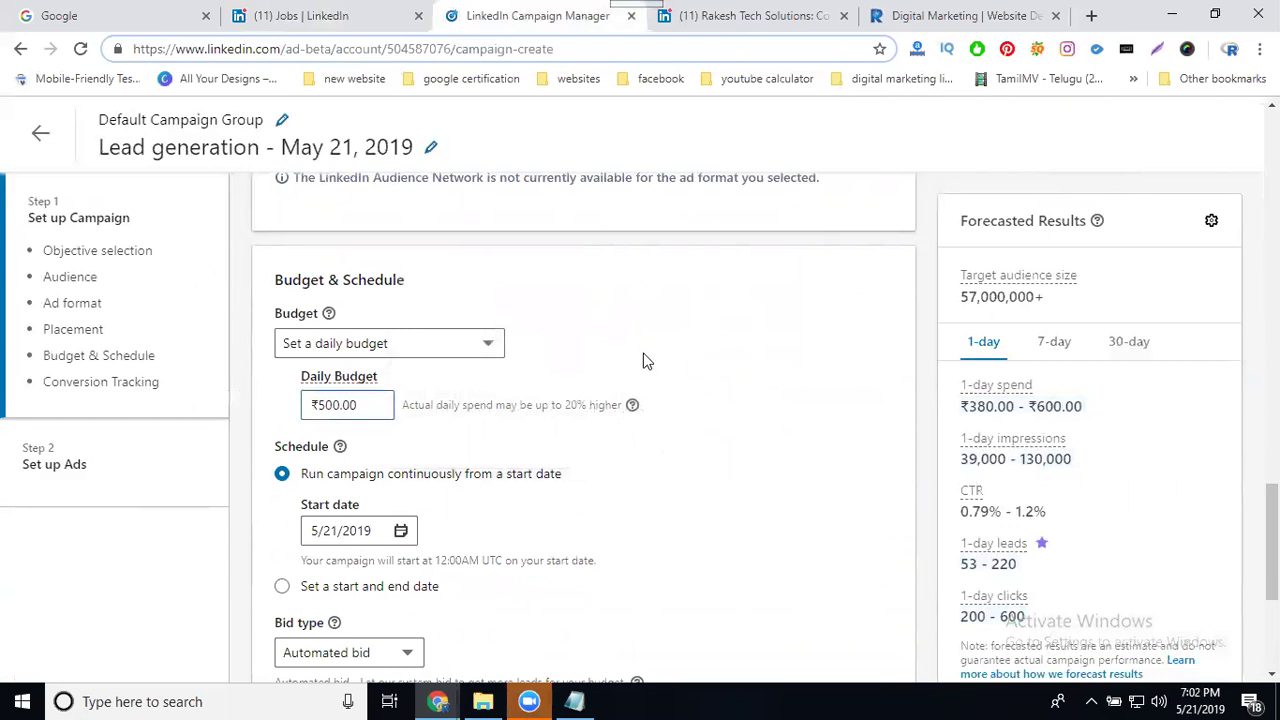
Change the campaign's bid type to Maximum CPM Bid
{"action": "scroll", "coordinate": [645, 362], "scroll_direction": "down", "scroll_amount": 3}
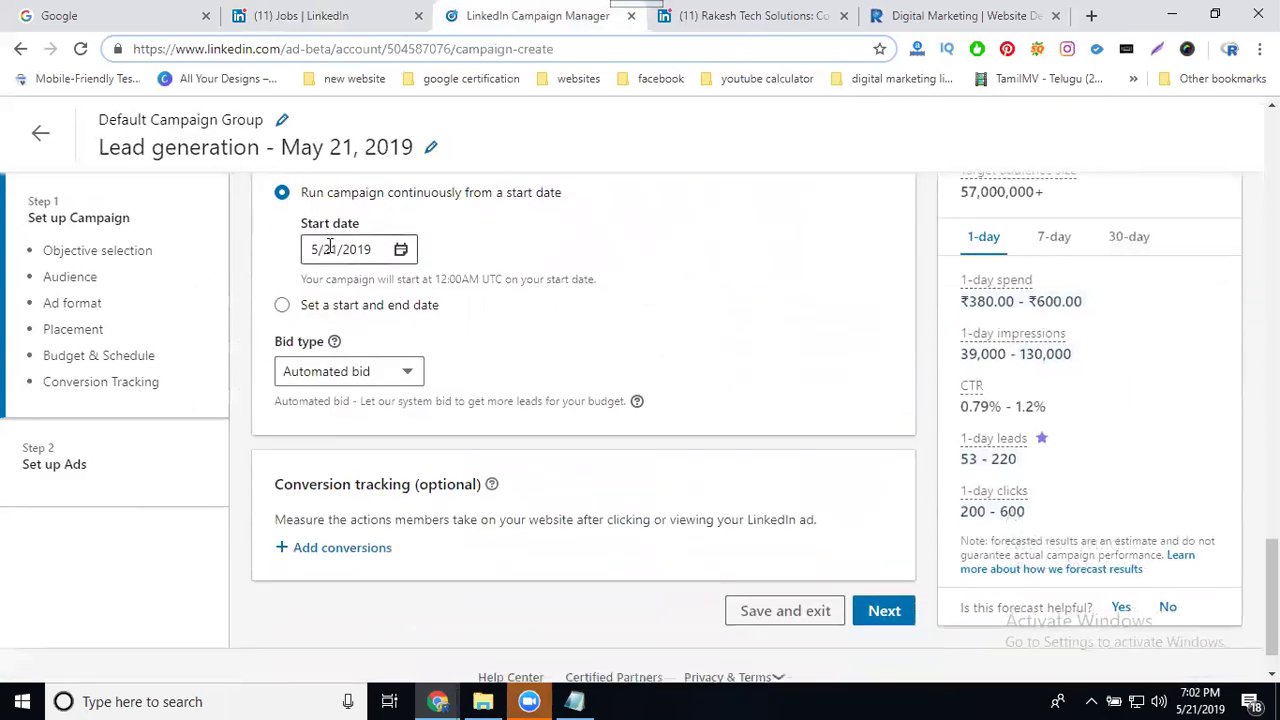
{"action": "left_click", "coordinate": [313, 375]}
{"action": "left_click", "coordinate": [313, 375]}
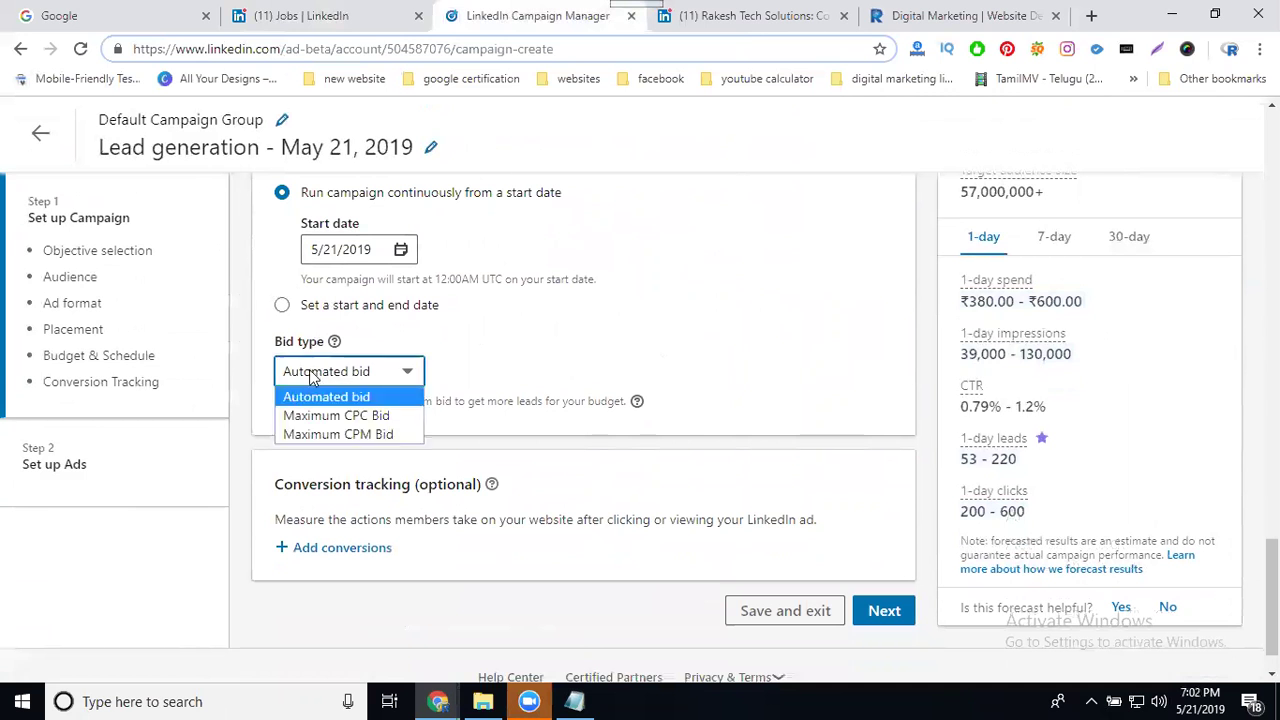
{"action": "left_click", "coordinate": [310, 437]}
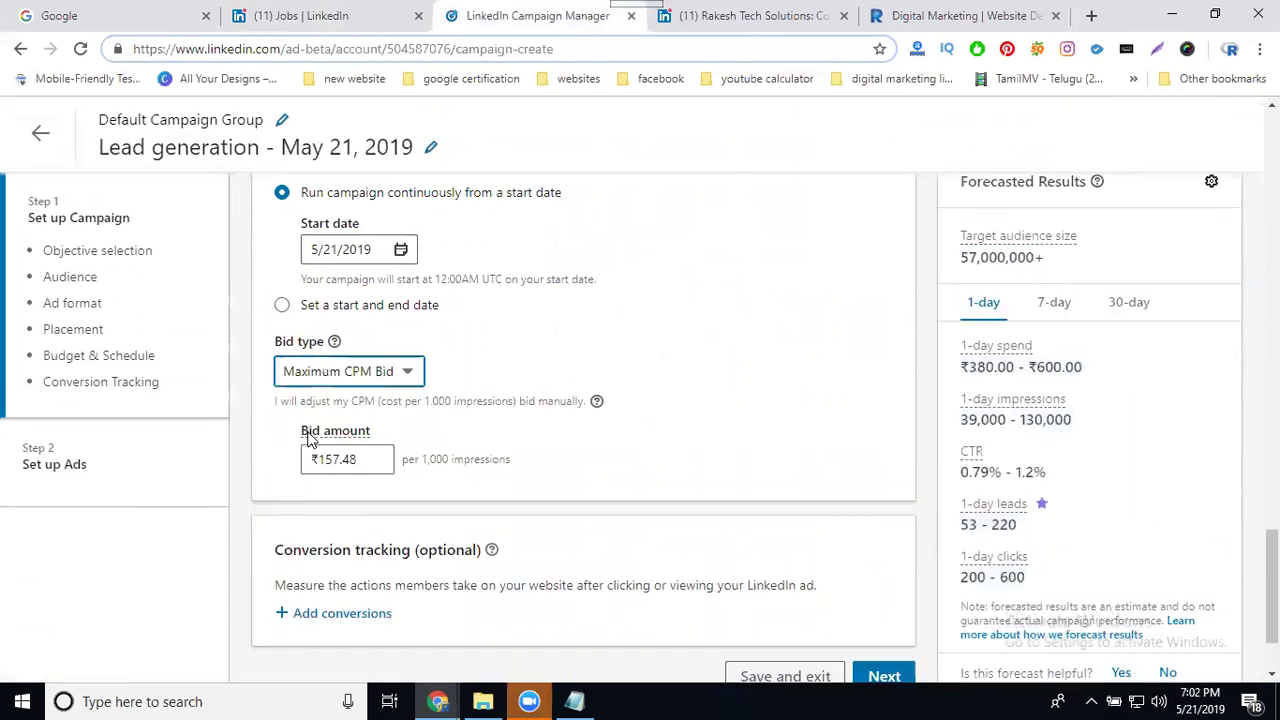
{"action": "mouse_move", "coordinate": [345, 434]}
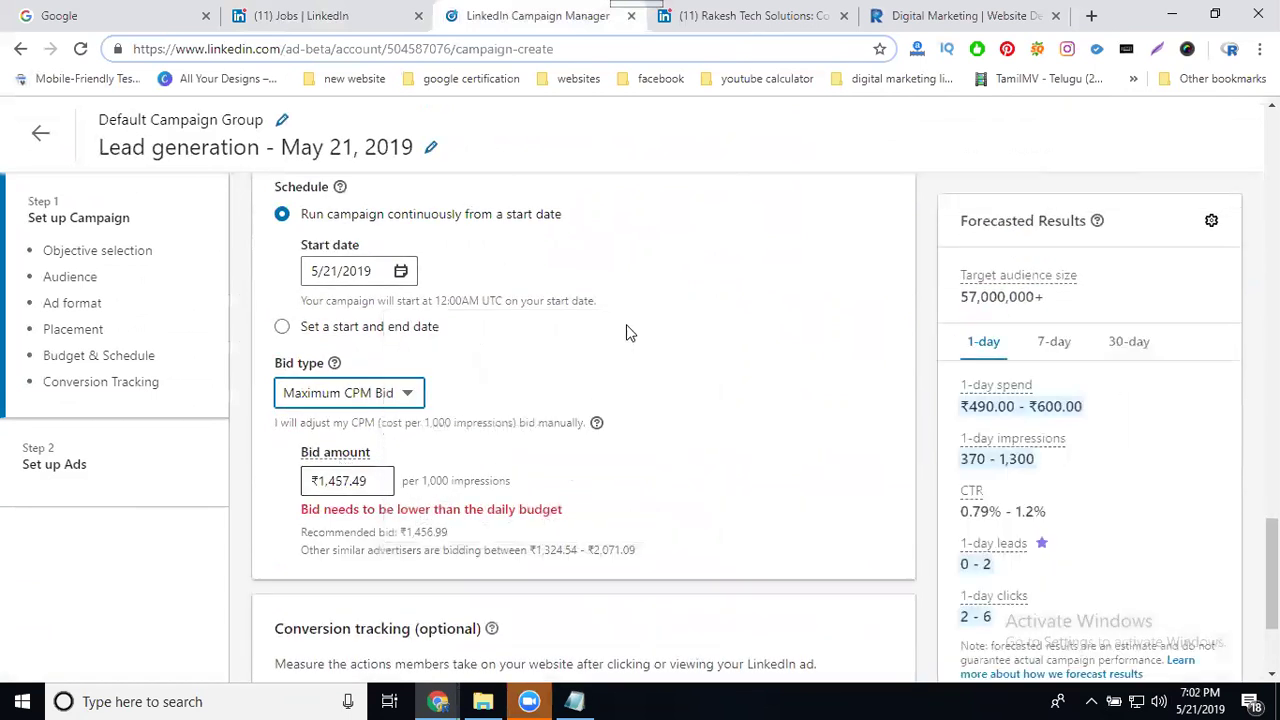
Check the minimum amount required for the daily budget under the chosen bid type
{"action": "scroll", "coordinate": [683, 294], "scroll_direction": "up", "scroll_amount": 2}
{"action": "left_click_drag", "start_coordinate": [506, 340], "coordinate": [563, 344]}
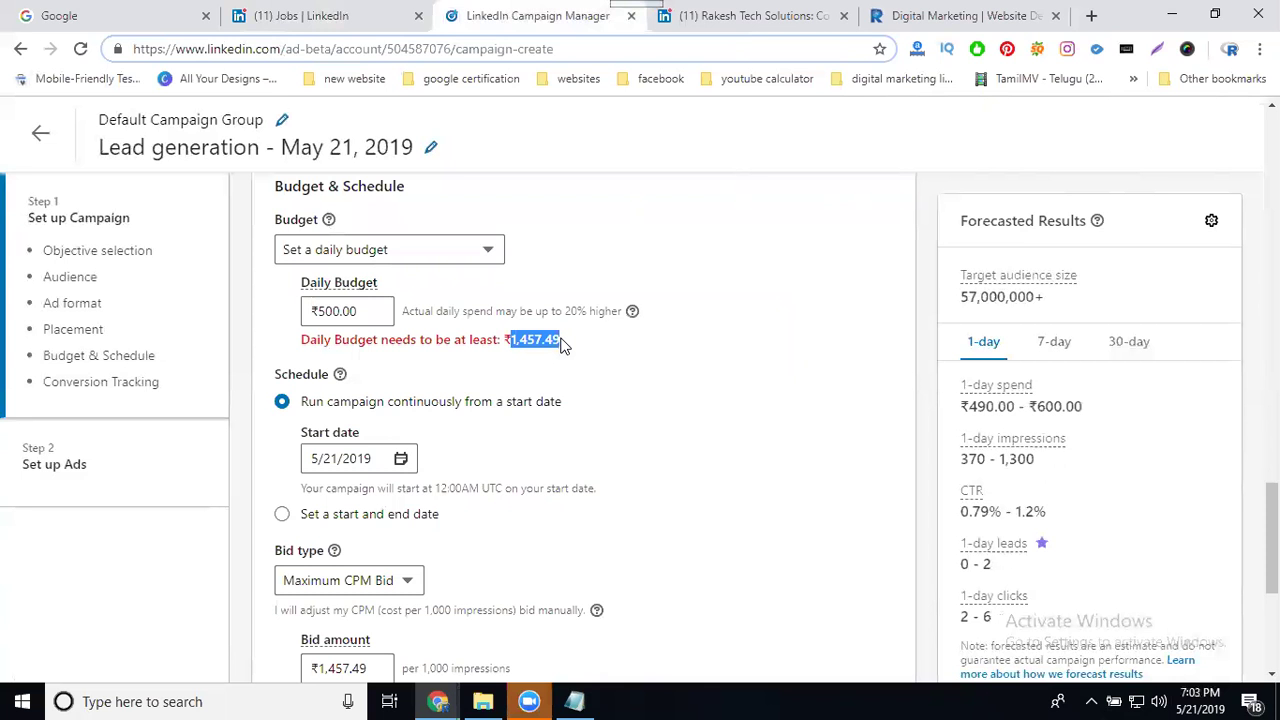
Change the campaign's bid type to Automated bid
{"action": "scroll", "coordinate": [588, 360], "scroll_direction": "down", "scroll_amount": 2}
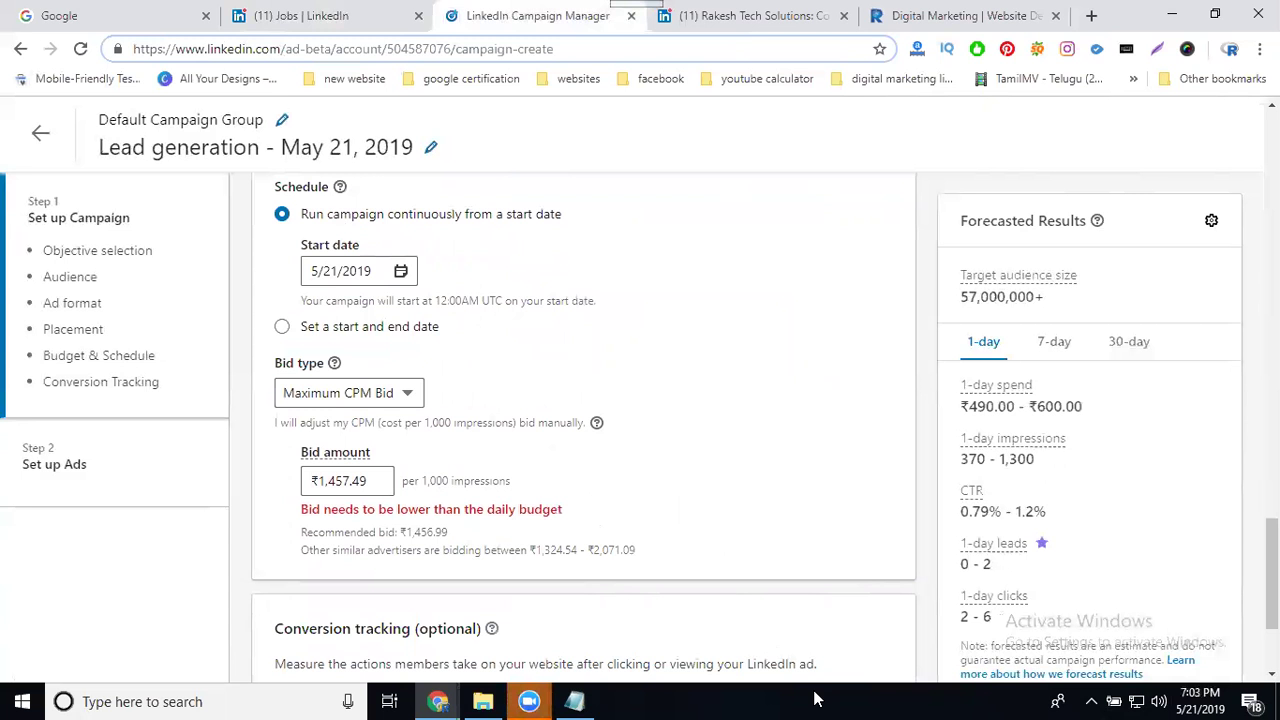
{"action": "left_click", "coordinate": [352, 398]}
{"action": "left_click", "coordinate": [350, 424]}
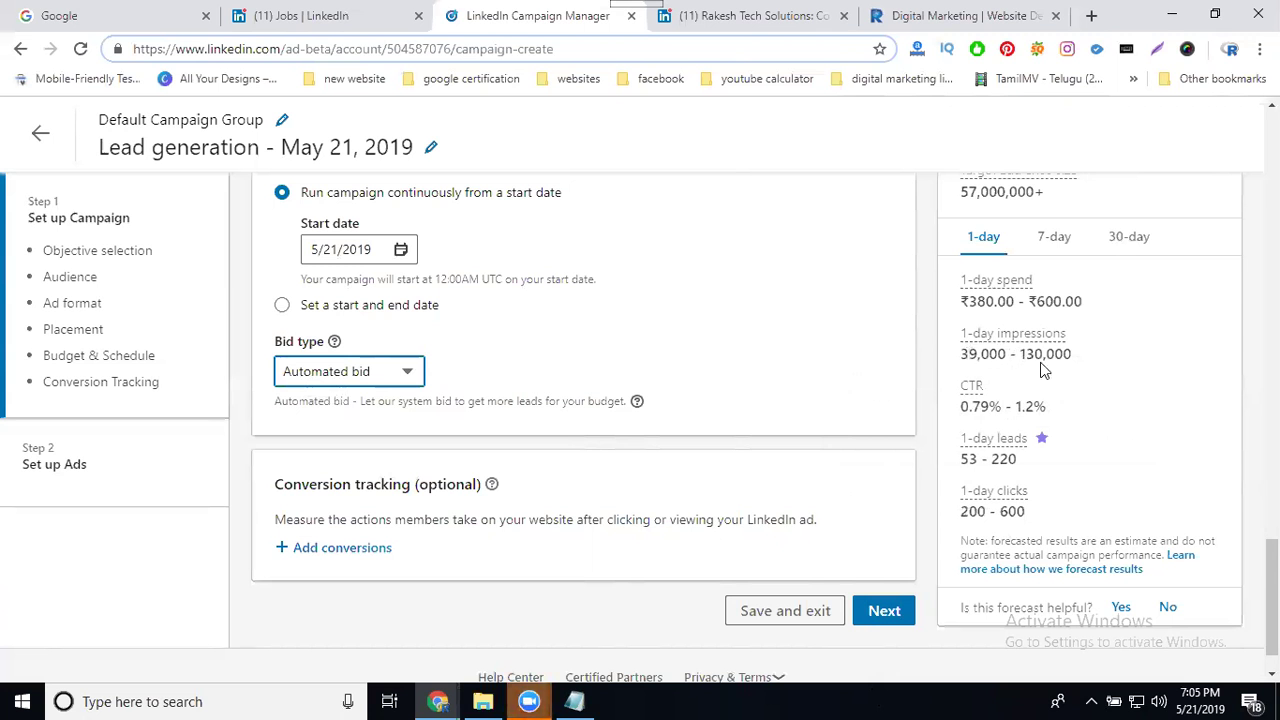
Save the campaign setup with its objective and ad format, and start creating a new ad
{"action": "left_click", "coordinate": [880, 610]}
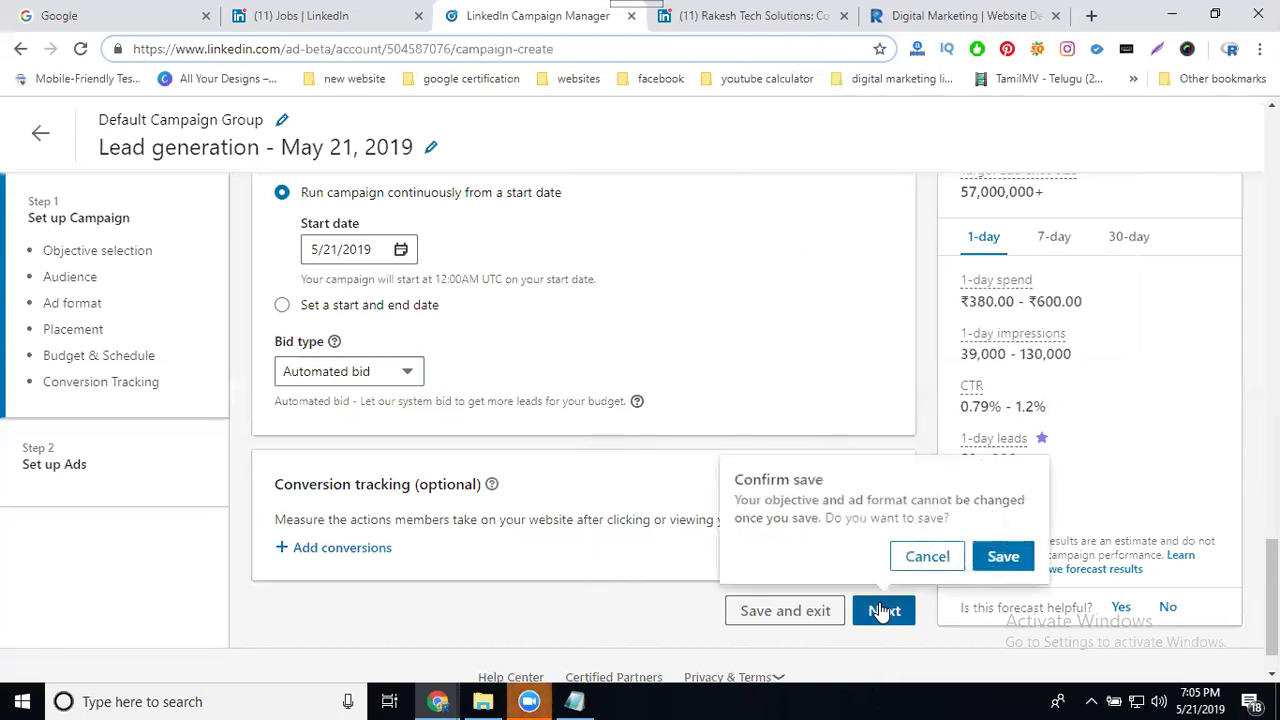
{"action": "left_click", "coordinate": [1003, 557]}
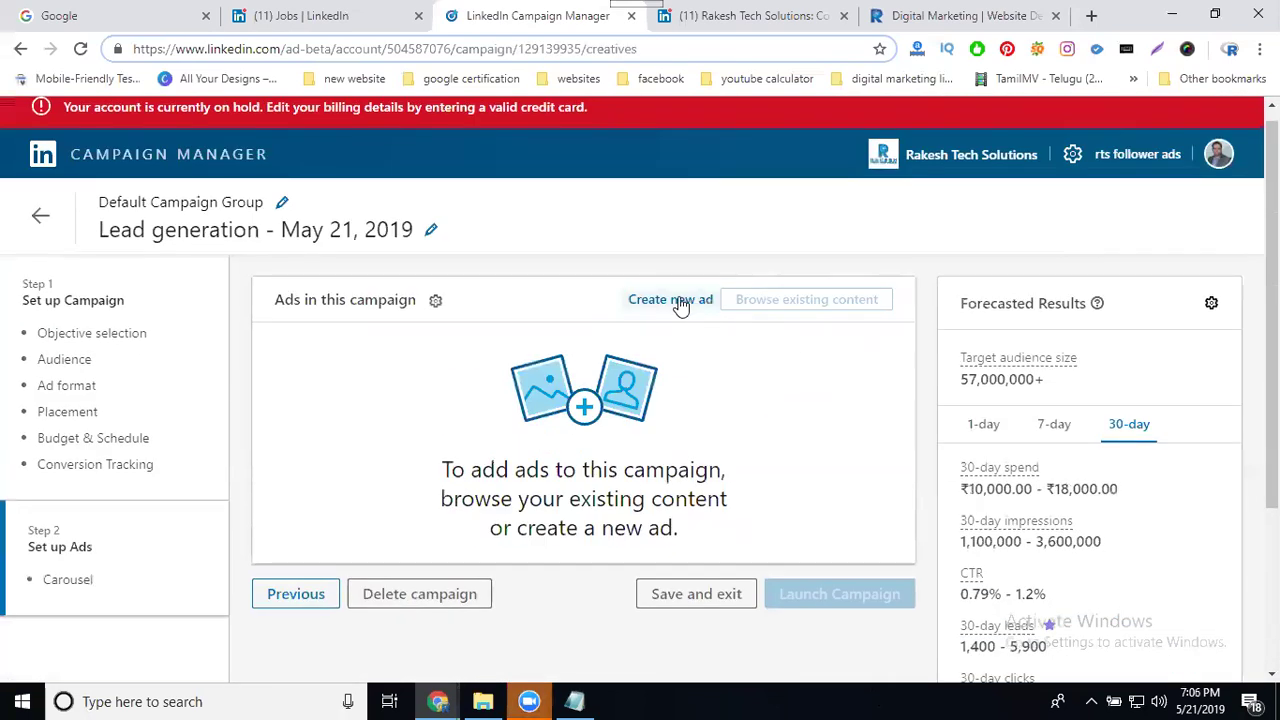
{"action": "left_click", "coordinate": [680, 303]}
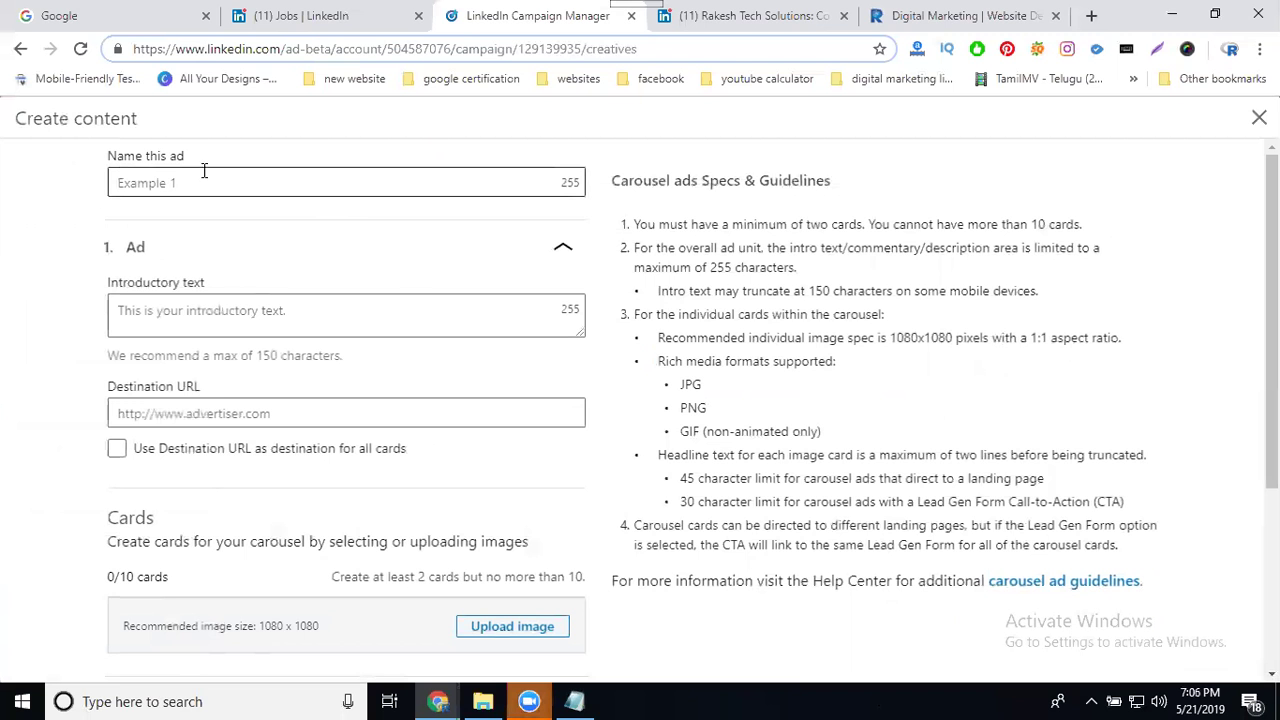
Name the ad "Digital marketing services html php, wordpress with best price in hyderabad"
{"action": "left_click", "coordinate": [197, 177]}
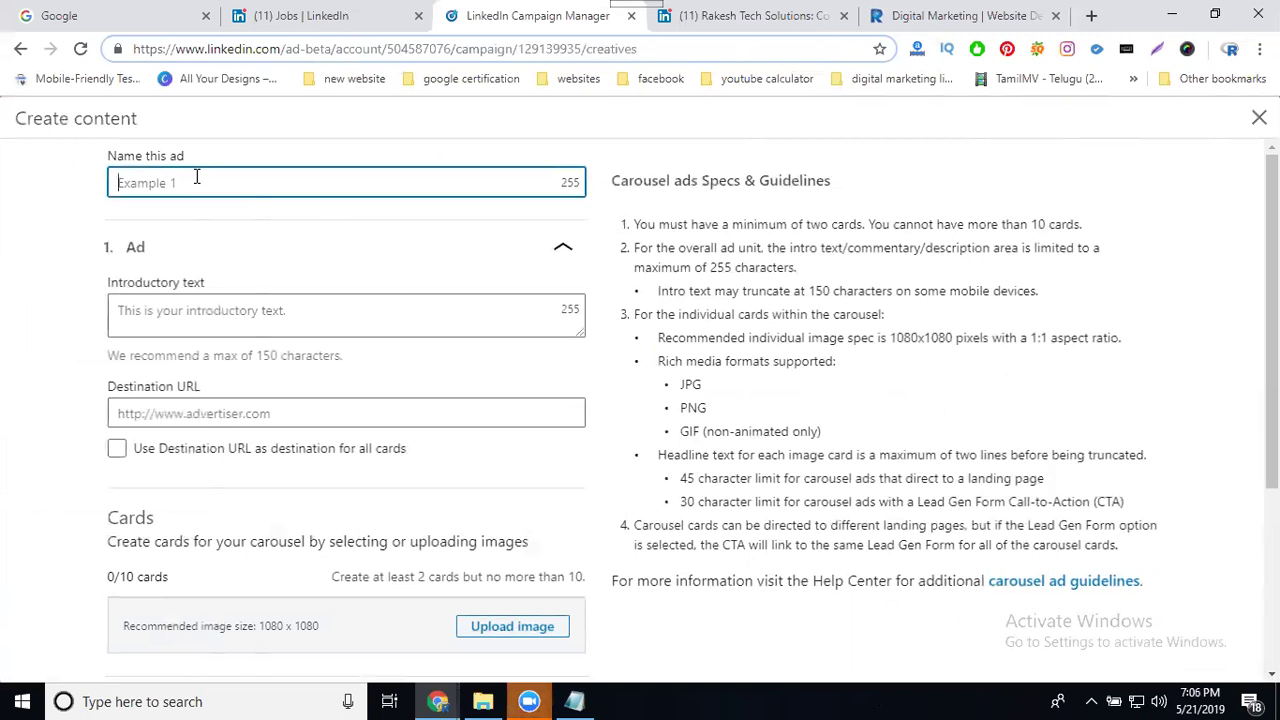
{"action": "type", "text": "Digital marketing services h"}
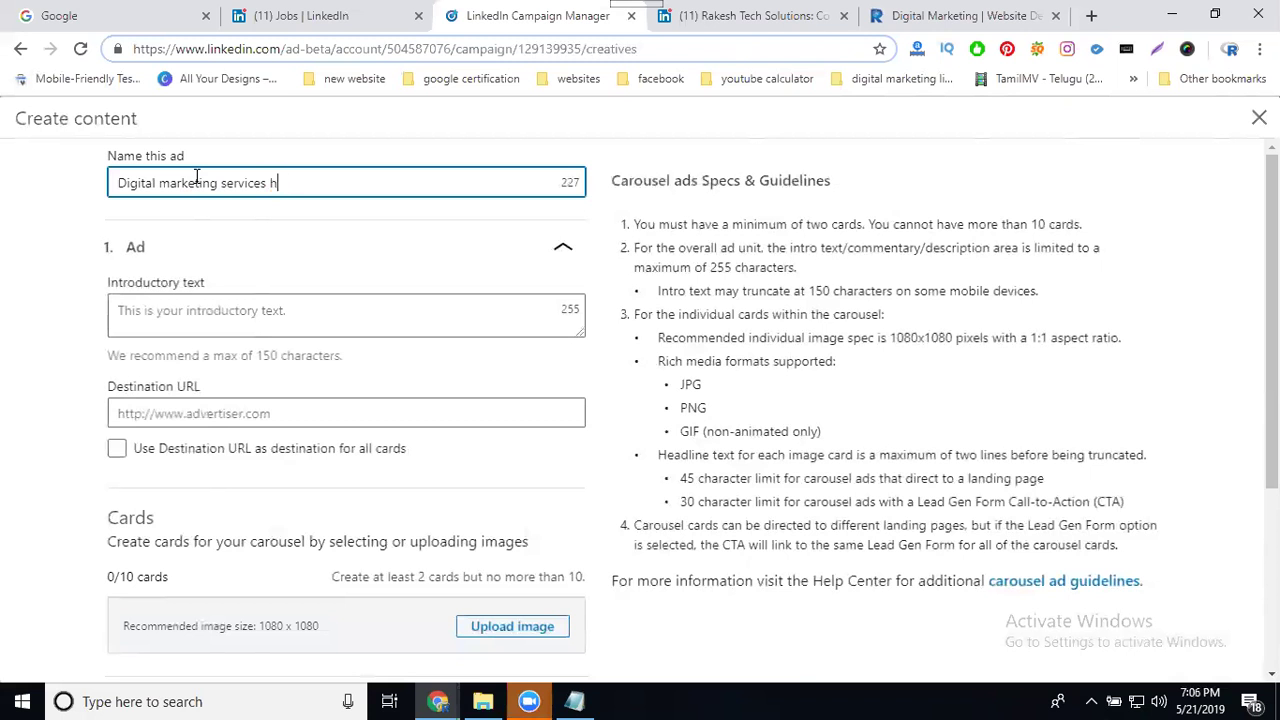
{"action": "type", "text": "tl mt"}
{"action": "key", "text": "BackSpace"}
{"action": "key", "text": "BackSpace"}
{"action": "key", "text": "BackSpace"}
{"action": "key", "text": "BackSpace"}
{"action": "type", "text": "tml php, wordpress with best price in hyd"}
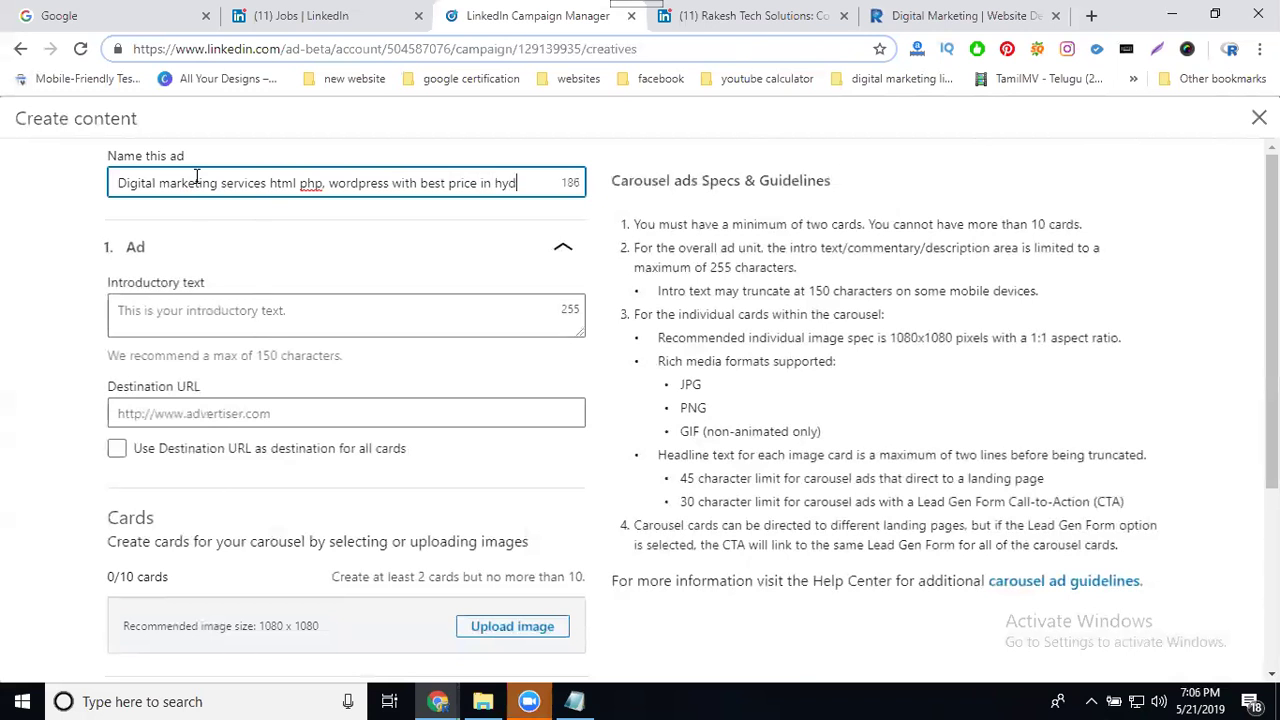
{"action": "type", "text": "erabad"}
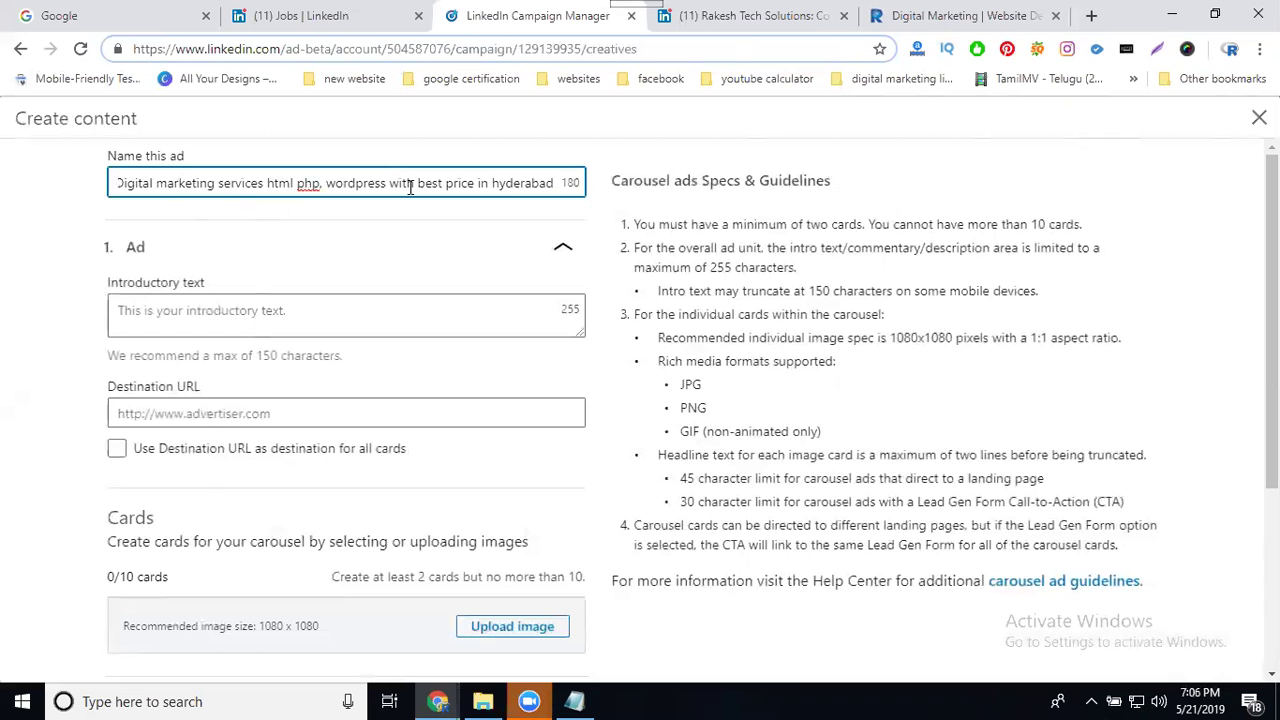
Set the introductory text to "Rakesh Tech Solutions Provide Digital marketing services html php, wordpress with best price in hyderabad", reusing the ad name
{"action": "key", "text": "ctrl+a"}
{"action": "key", "text": "ctrl+c"}
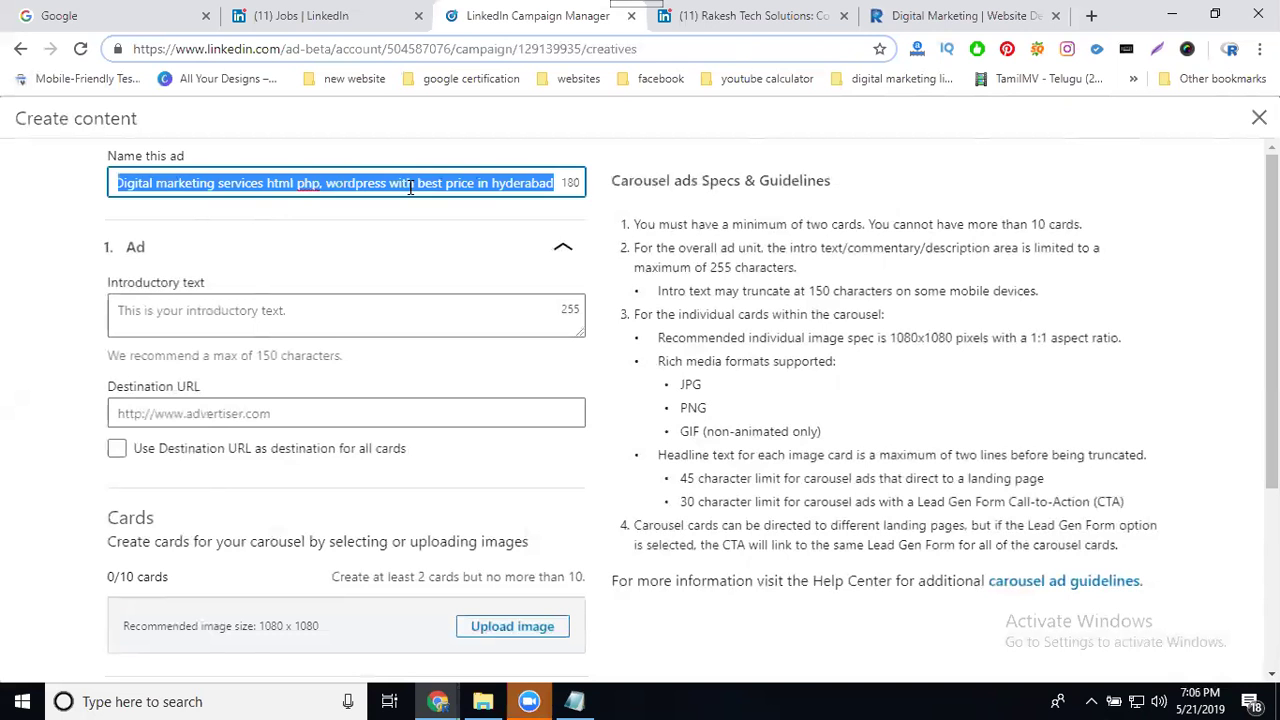
{"action": "left_click", "coordinate": [245, 306]}
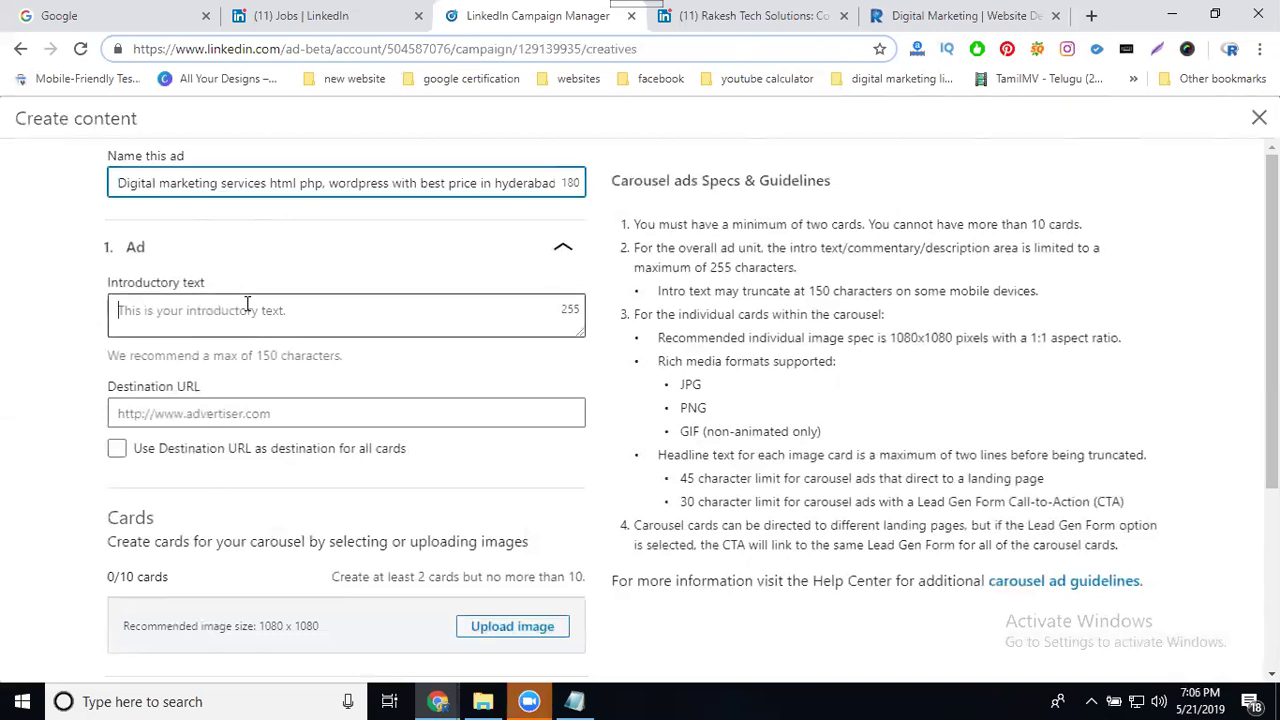
{"action": "type", "text": "Rakesh Tech Solutions "}
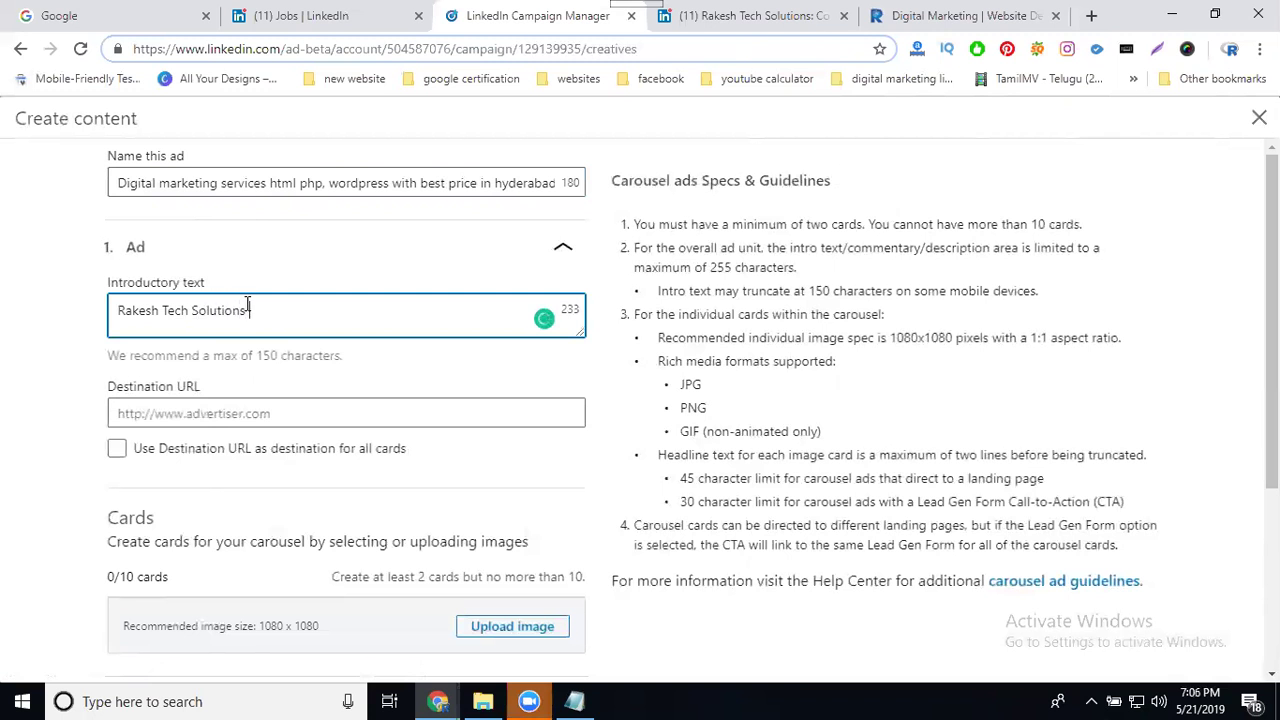
{"action": "type", "text": "Provide"}
{"action": "key", "text": "ctrl+v"}
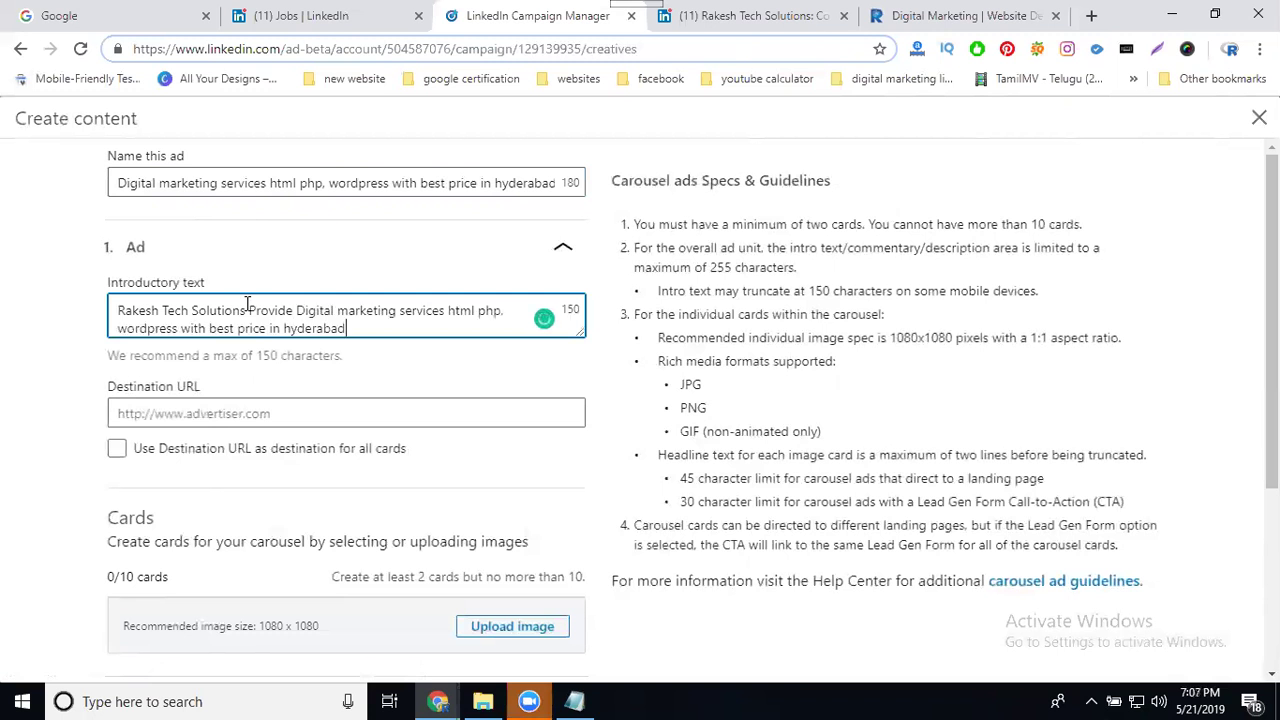
Copy the address of the Digital Marketing Services In Hyderabad page on the Rakesh Tech Solutions website
{"action": "left_click", "coordinate": [900, 22]}
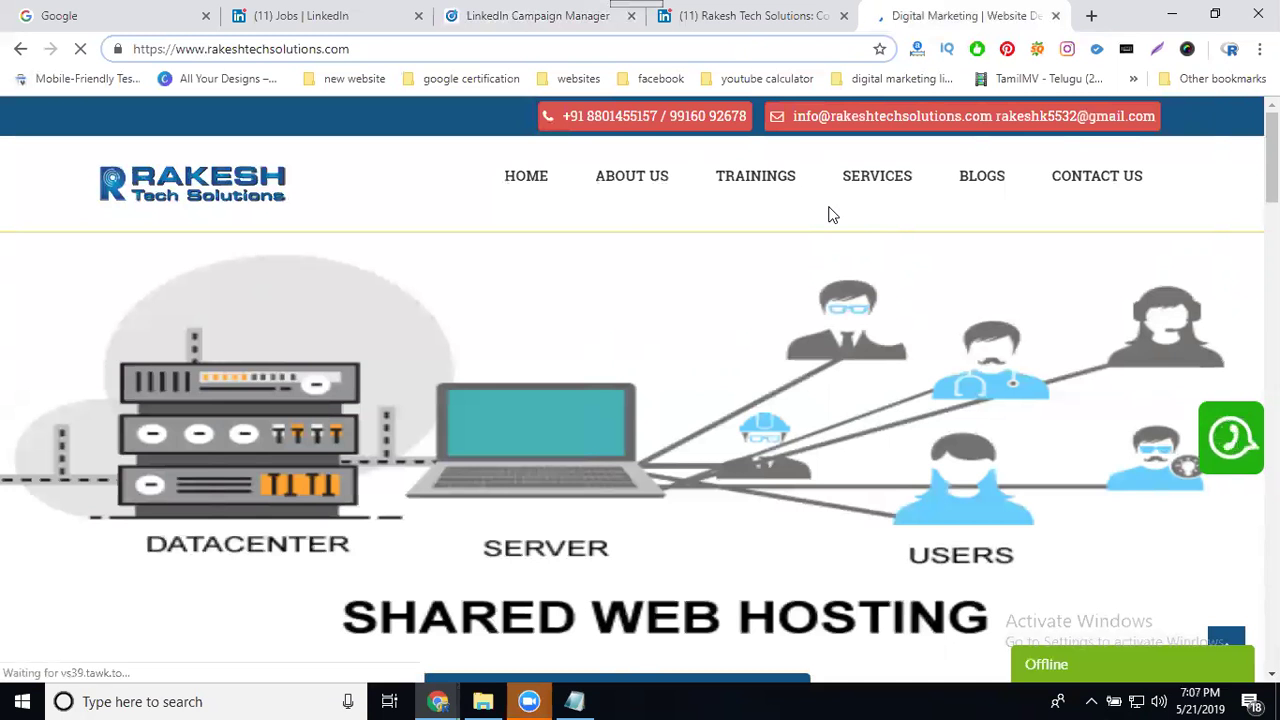
{"action": "left_click", "coordinate": [855, 188]}
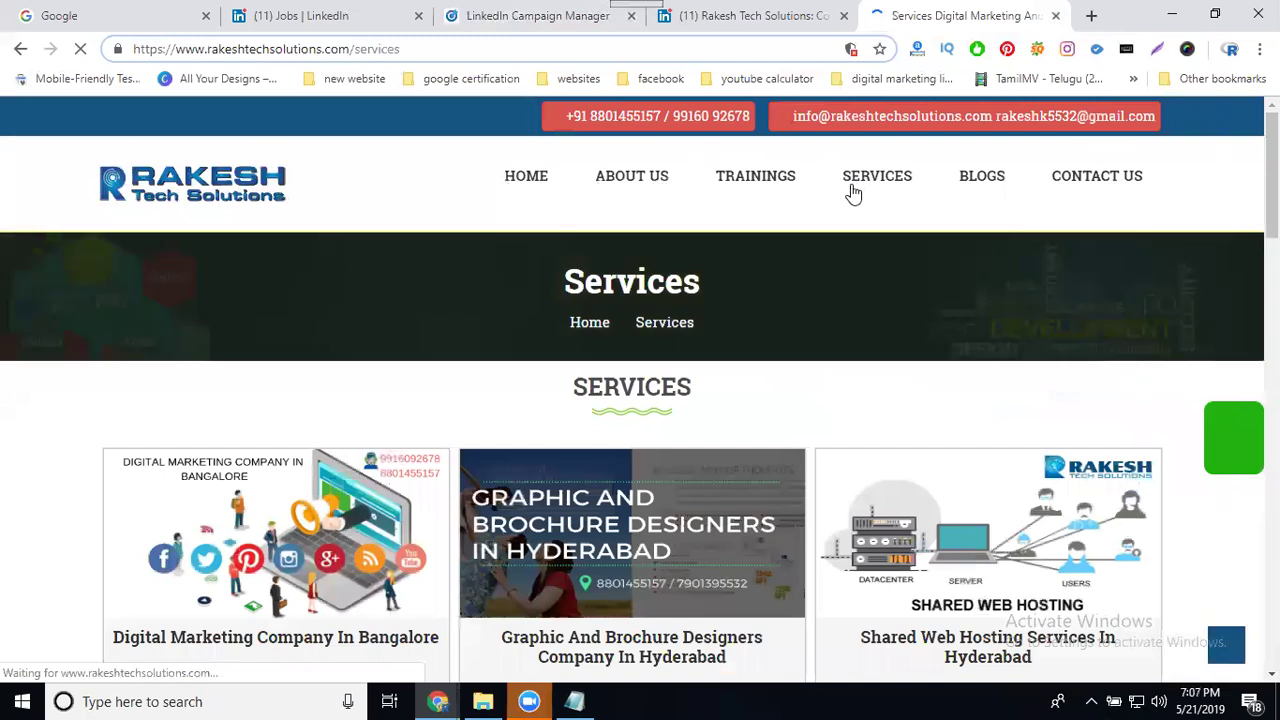
{"action": "scroll", "coordinate": [845, 230], "scroll_direction": "down", "scroll_amount": 6}
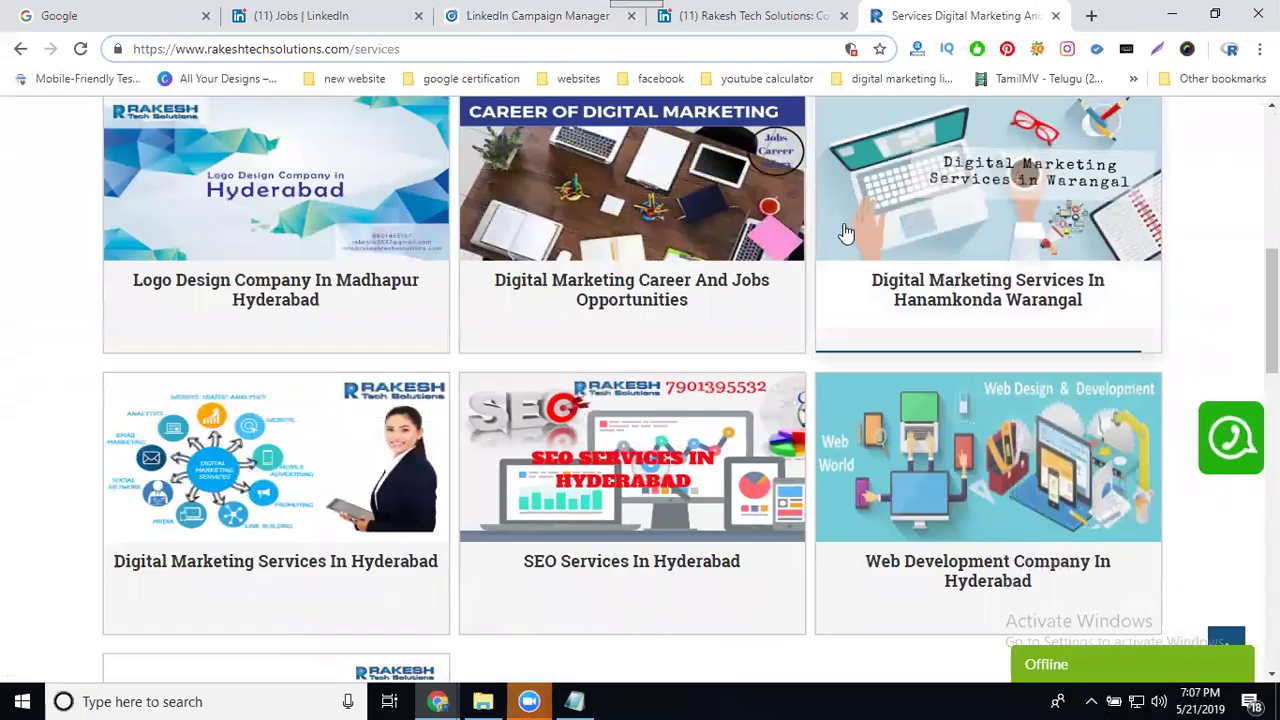
{"action": "scroll", "coordinate": [845, 232], "scroll_direction": "down", "scroll_amount": 2}
{"action": "left_click", "coordinate": [306, 366]}
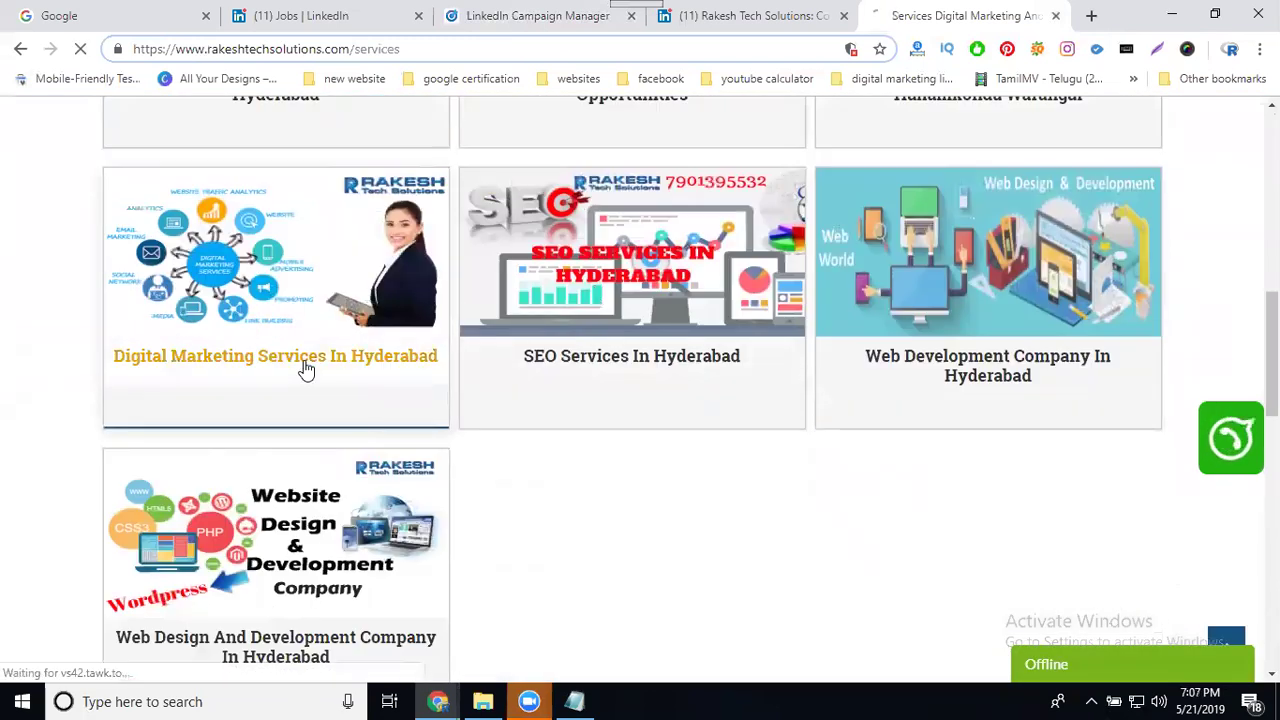
{"action": "left_click", "coordinate": [333, 55]}
{"action": "key", "text": "ctrl+c"}
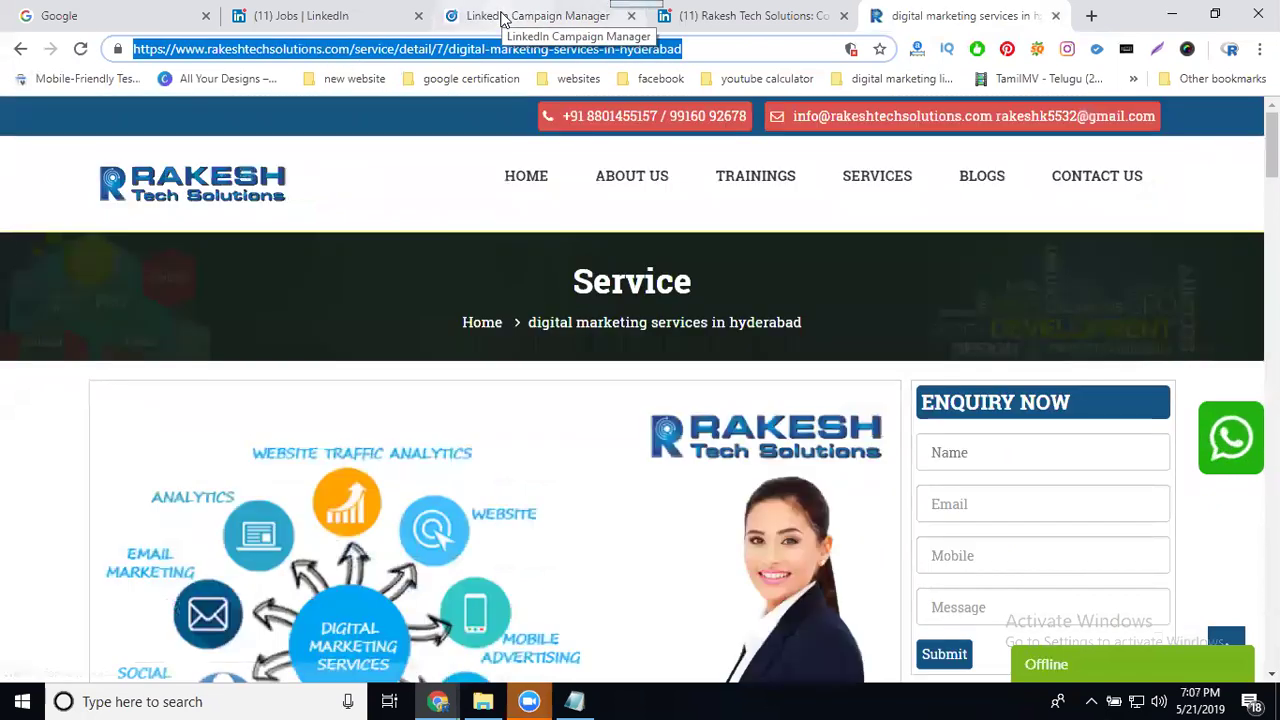
Back in Campaign Manager, enter the copied service page address as the ad's destination URL and use it for all cards
{"action": "left_click", "coordinate": [503, 18]}
{"action": "left_click", "coordinate": [279, 413]}
{"action": "key", "text": "ctrl+v"}
{"action": "left_click", "coordinate": [32, 411]}
{"action": "scroll", "coordinate": [32, 411], "scroll_direction": "down", "scroll_amount": 2}
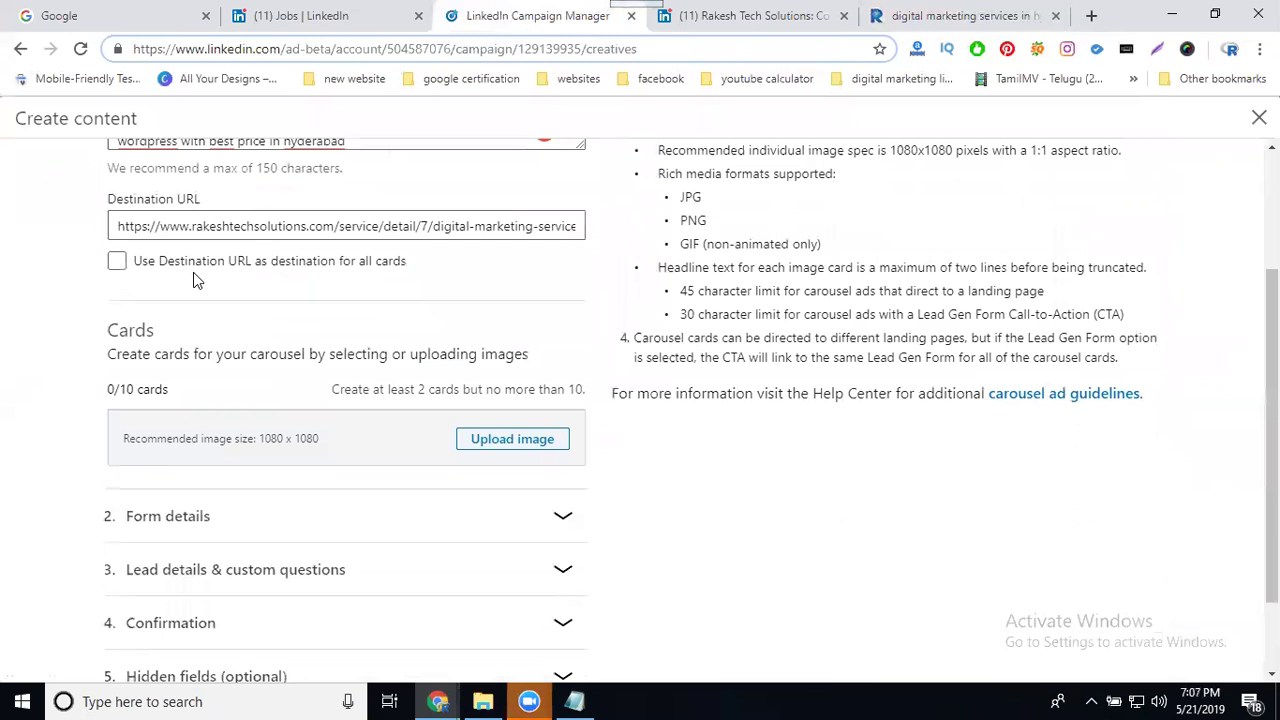
{"action": "left_click", "coordinate": [117, 262]}
{"action": "scroll", "coordinate": [110, 308], "scroll_direction": "down", "scroll_amount": 1}
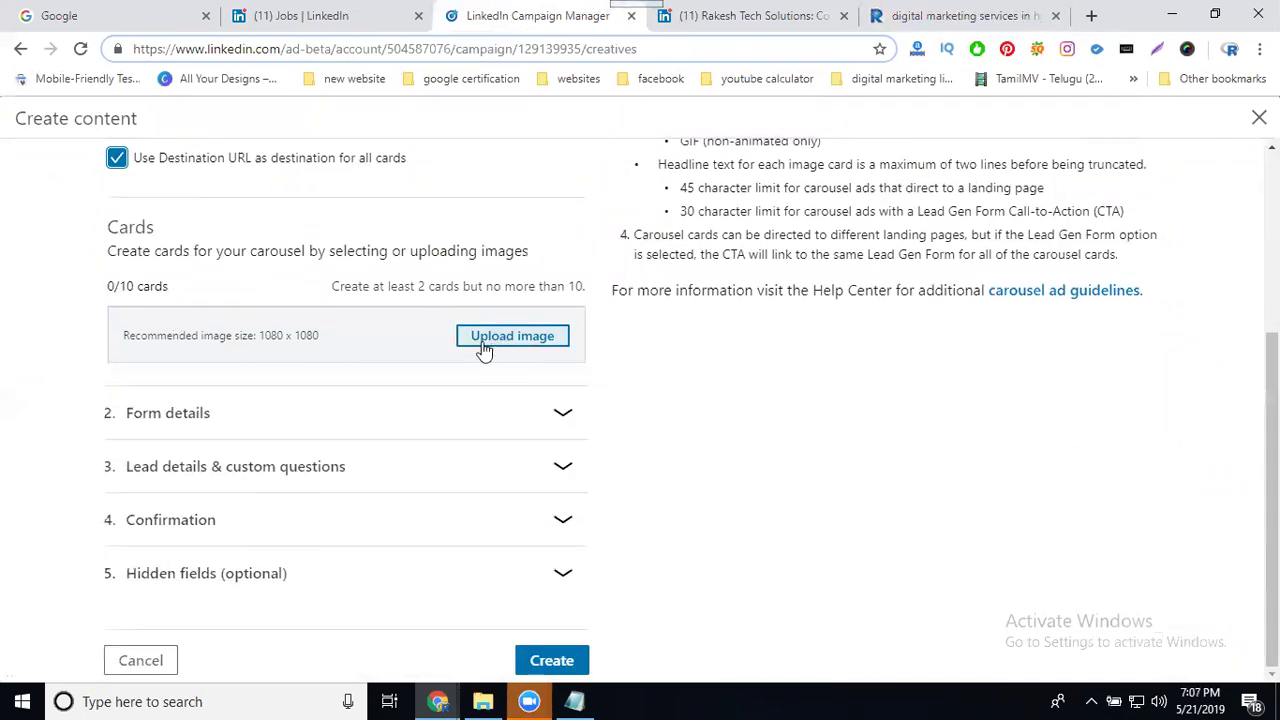
Upload the image "digital marketing companies in Madhapur Hyderabad" as the first carousel card
{"action": "left_click_drag", "start_coordinate": [135, 287], "coordinate": [113, 285]}
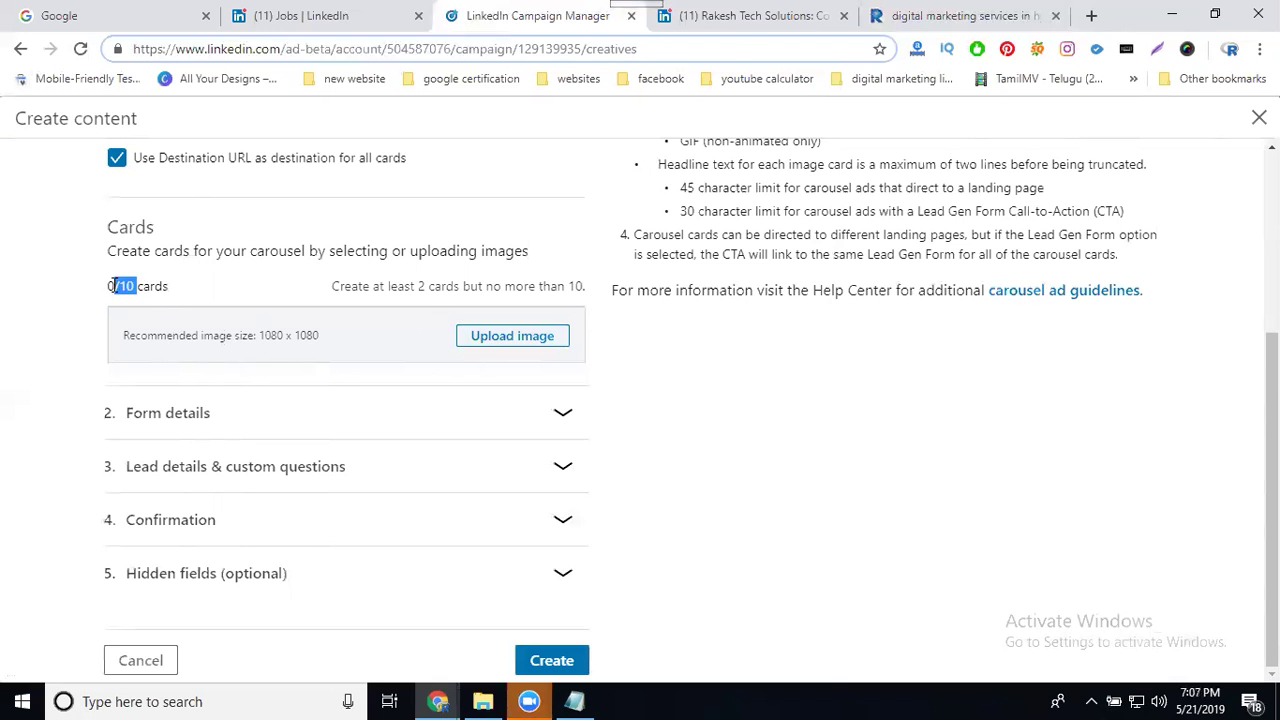
{"action": "left_click", "coordinate": [509, 340]}
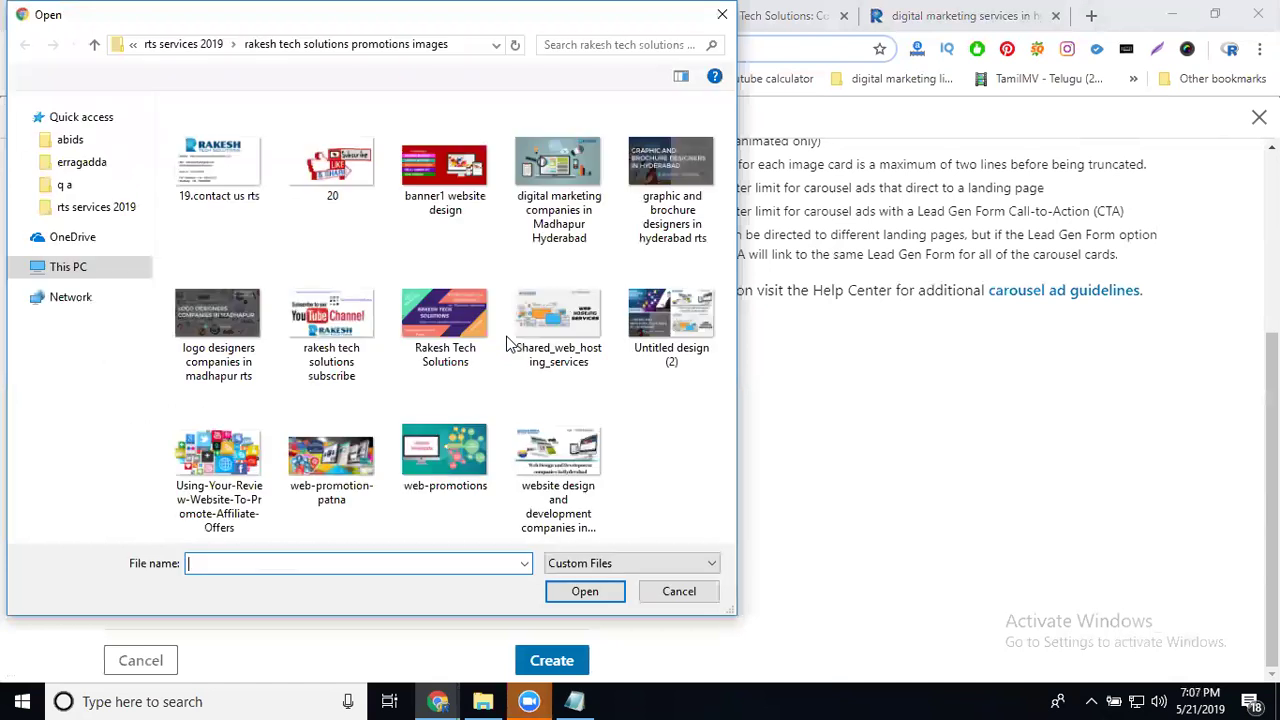
{"action": "left_click", "coordinate": [551, 172]}
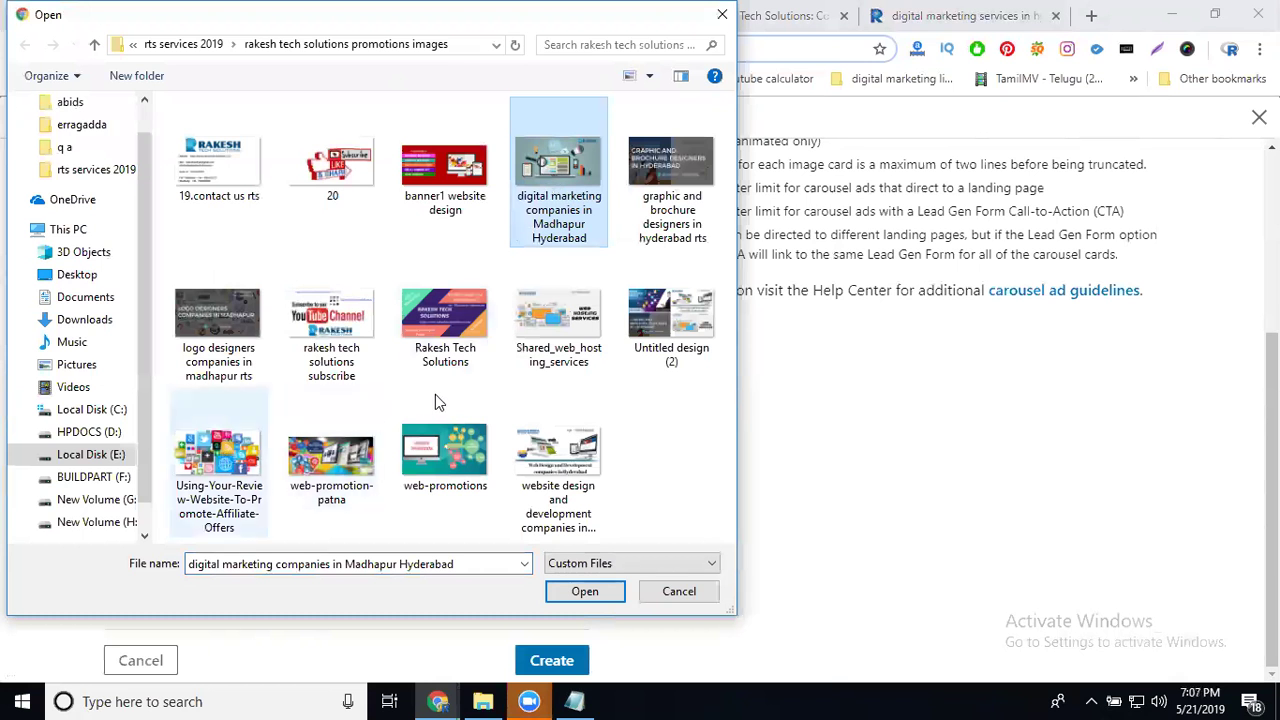
{"action": "left_click", "coordinate": [218, 460]}
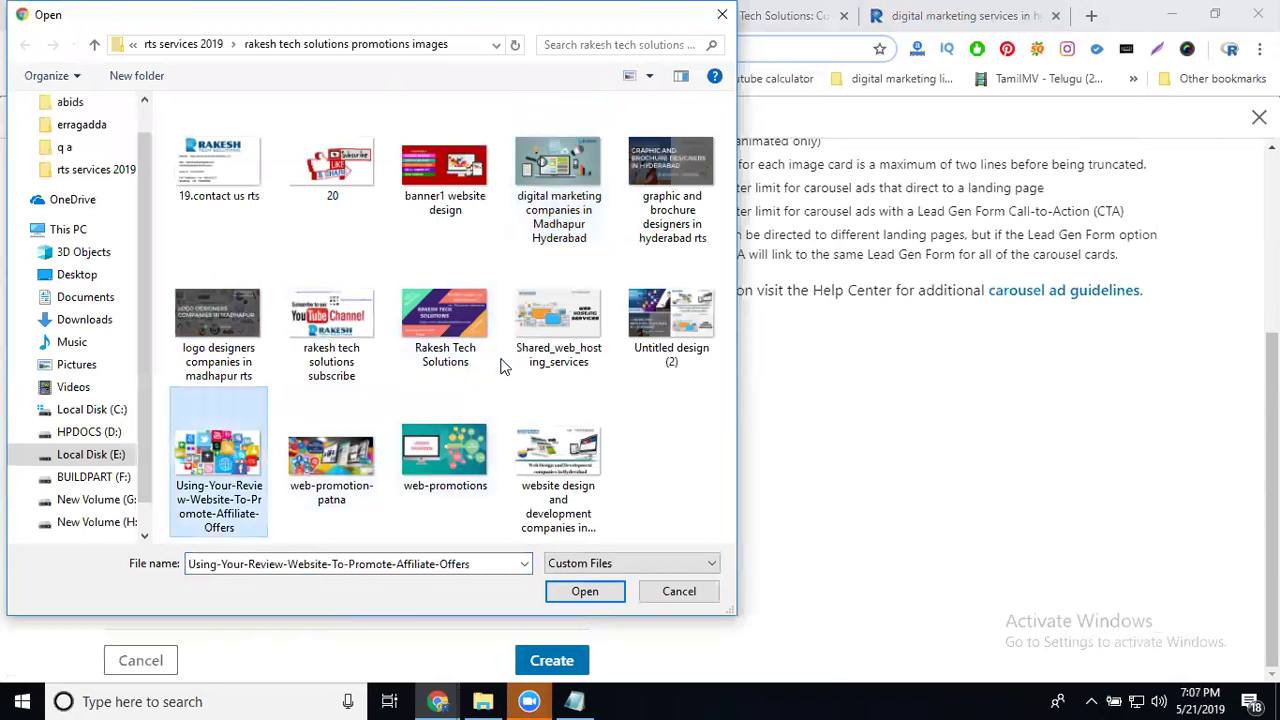
{"action": "left_click", "coordinate": [445, 462]}
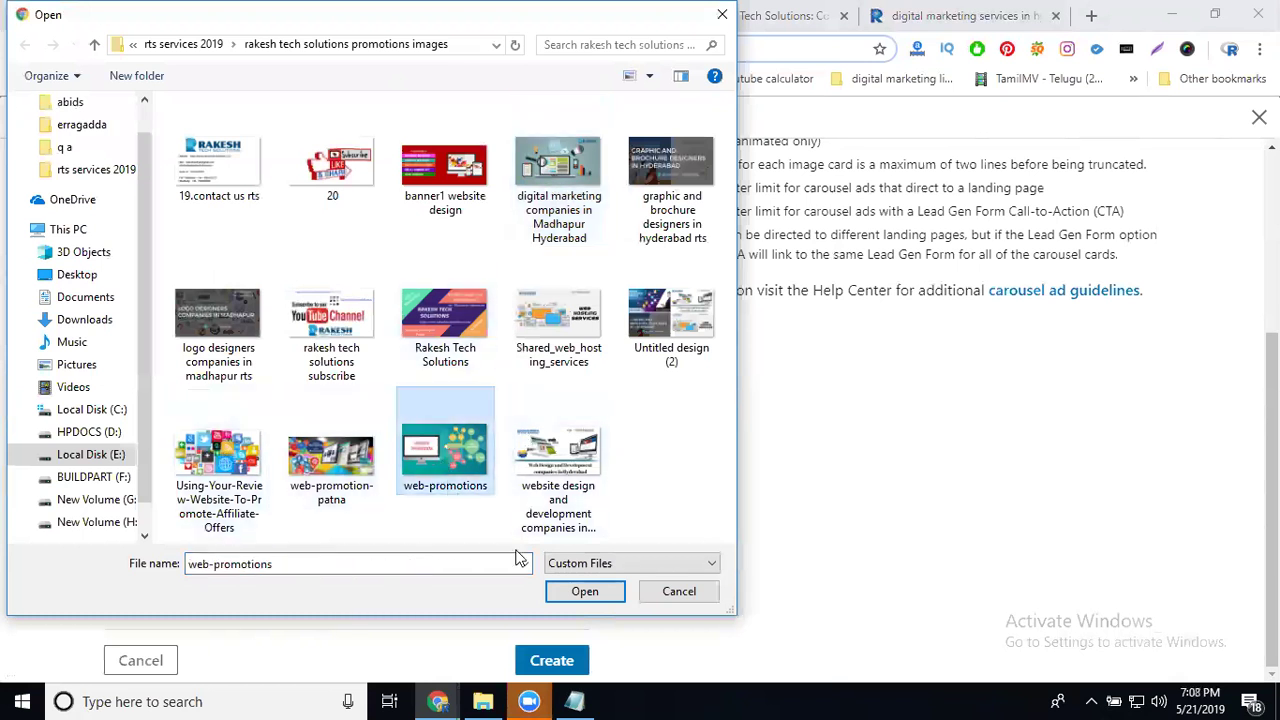
{"action": "left_click", "coordinate": [567, 238]}
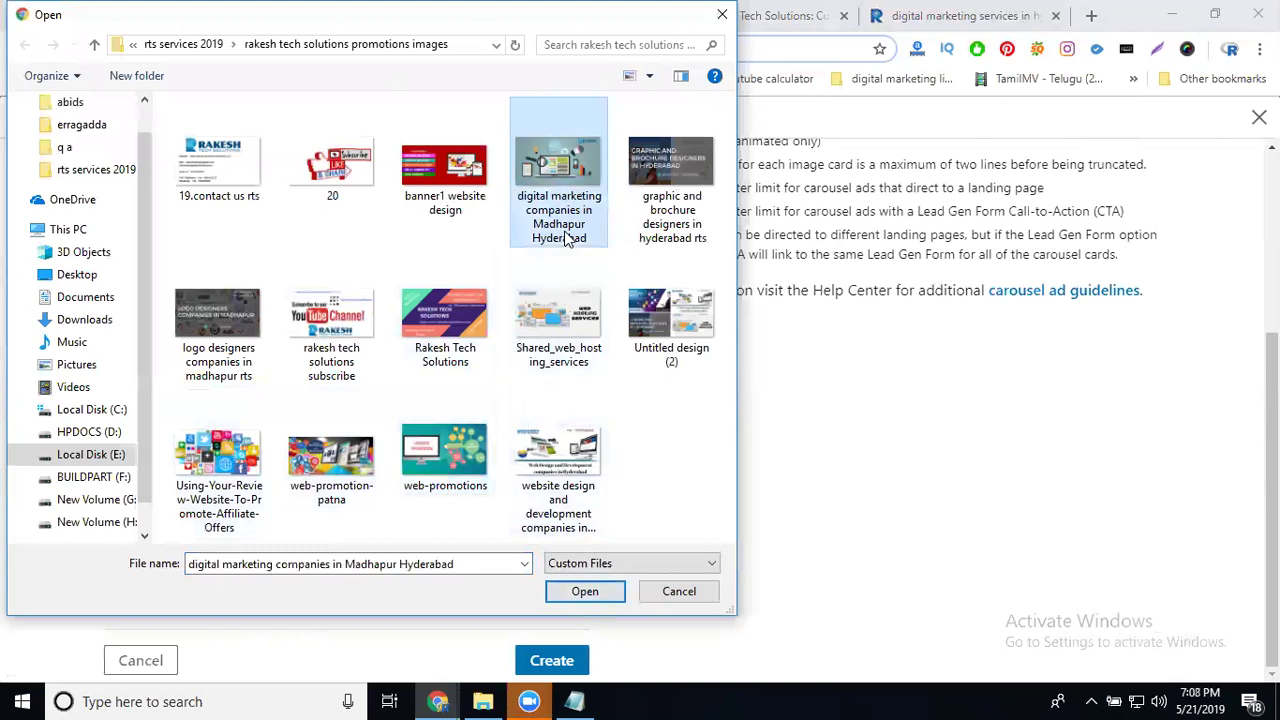
{"action": "double_click", "coordinate": [567, 238]}
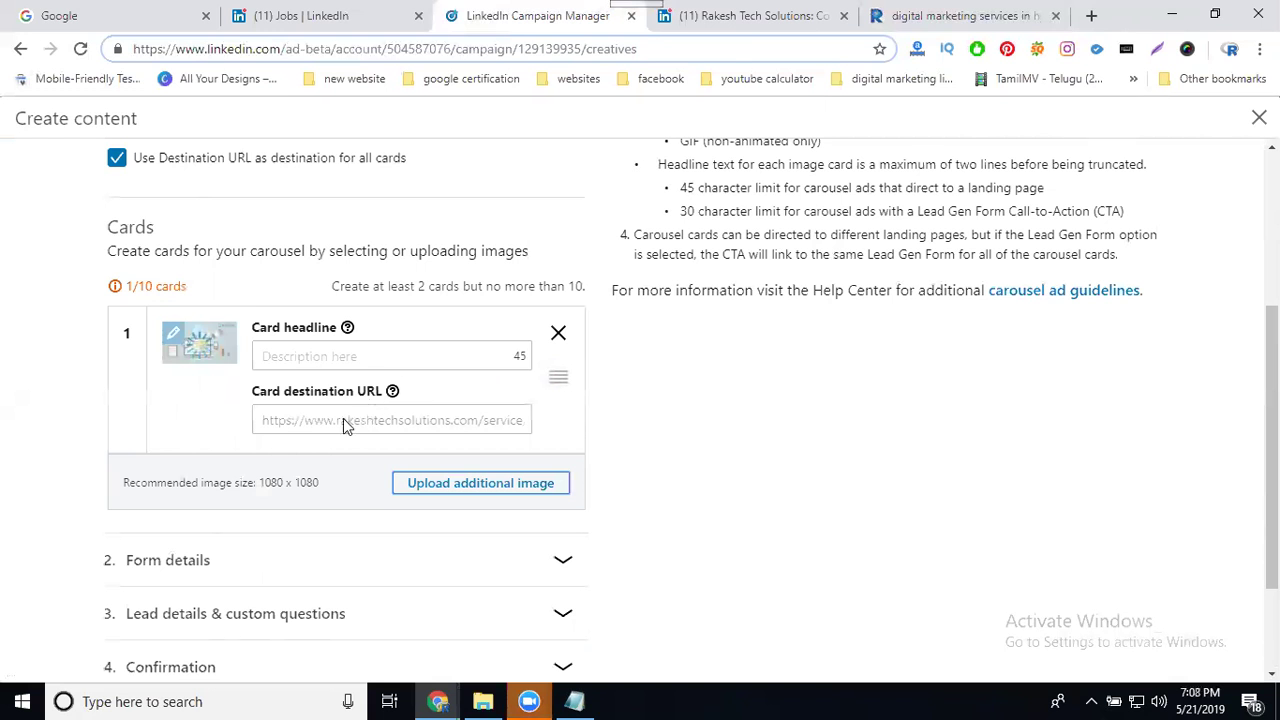
Set the first card's headline to "digital marketing tips"
{"action": "left_click", "coordinate": [325, 355]}
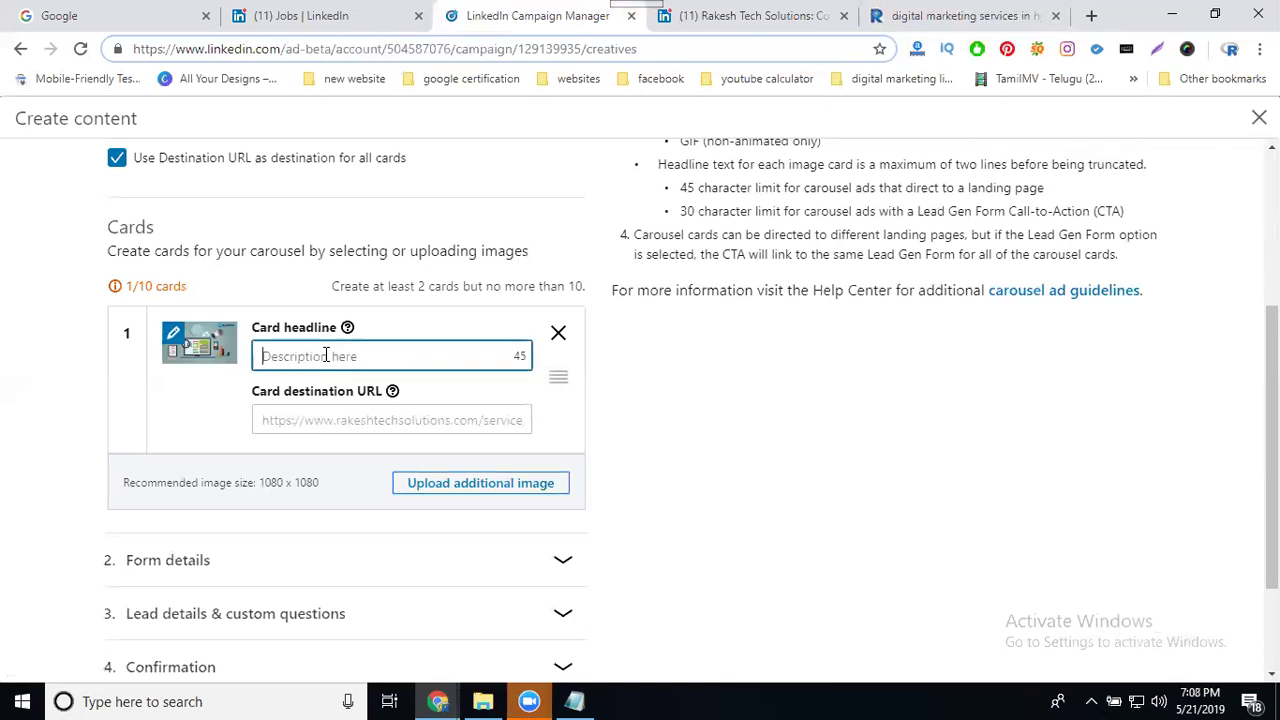
{"action": "type", "text": "digital marke"}
{"action": "type", "text": "ti"}
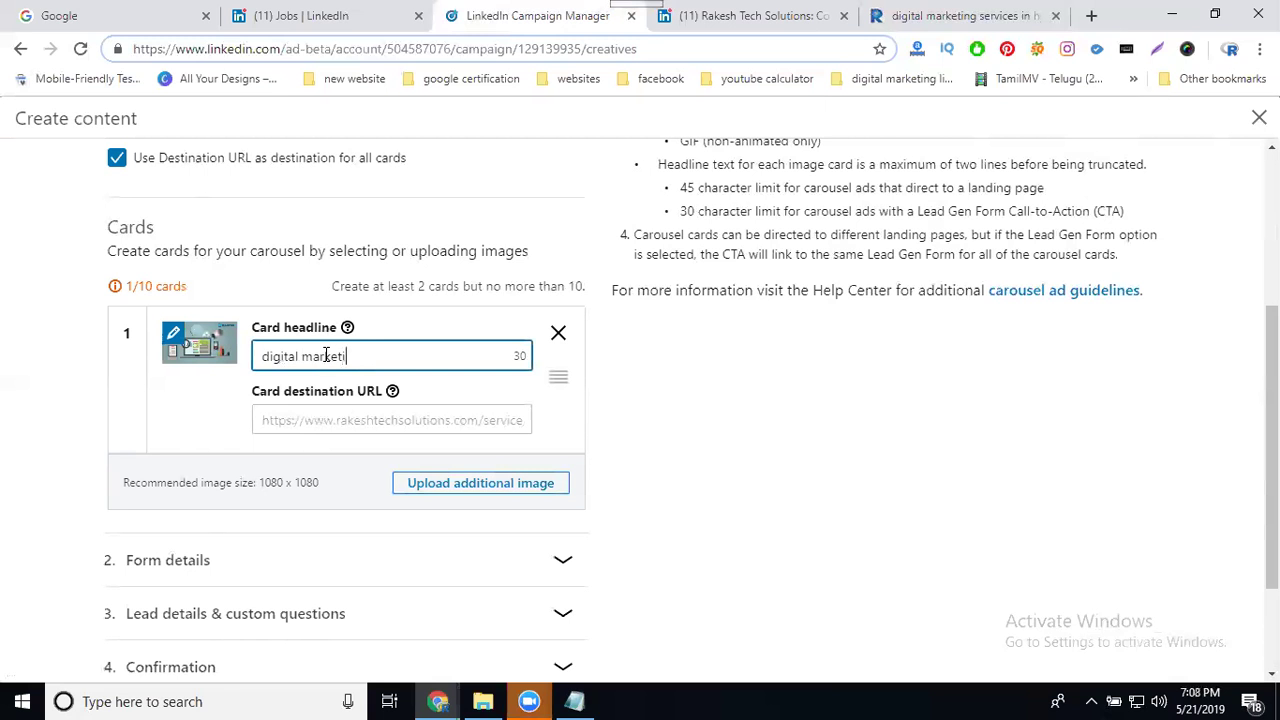
{"action": "type", "text": "ng tips"}
Add the web-promotions image as a second carousel card with the headline "web promotions"
{"action": "left_click", "coordinate": [423, 483]}
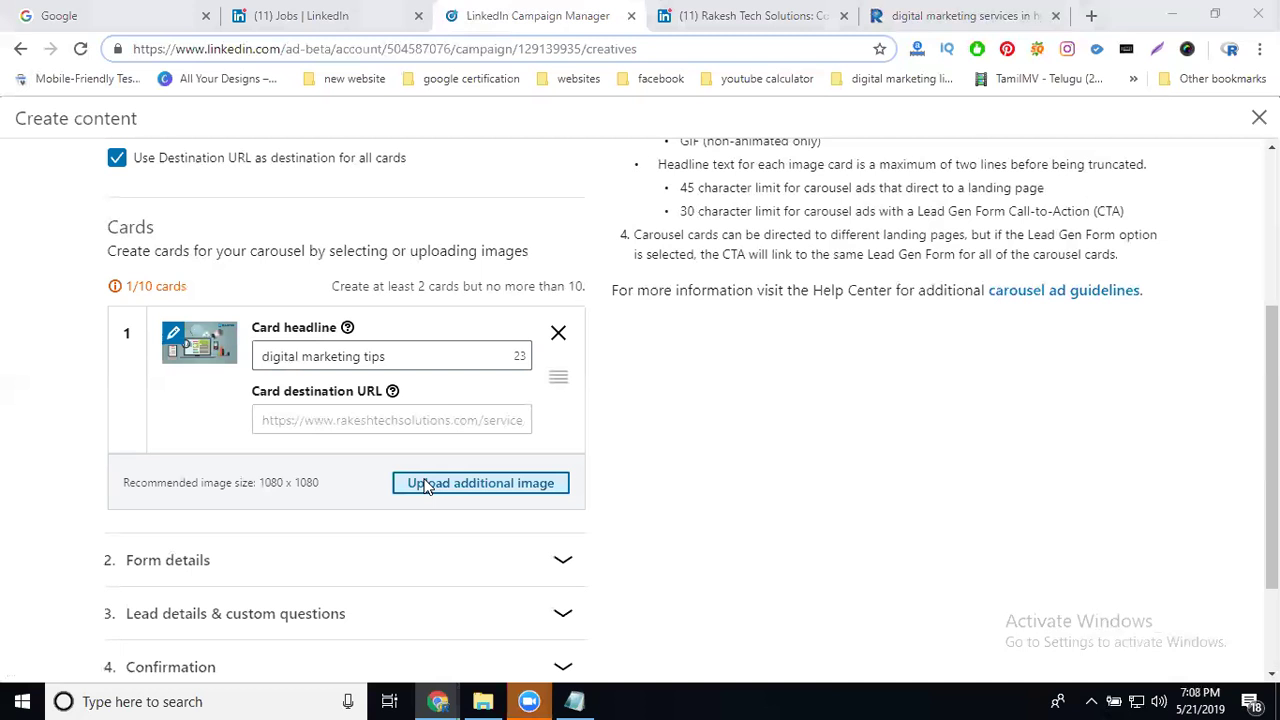
{"action": "double_click", "coordinate": [455, 375]}
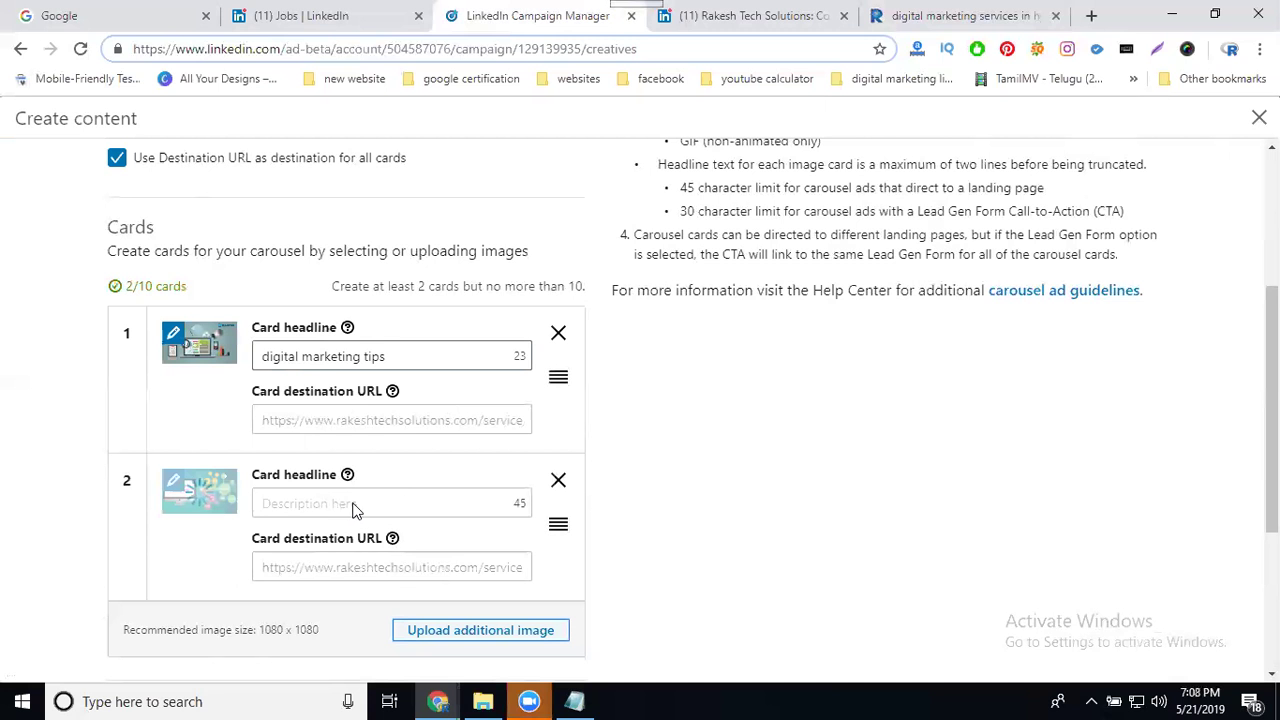
{"action": "left_click", "coordinate": [354, 503]}
{"action": "type", "text": "web promotions"}
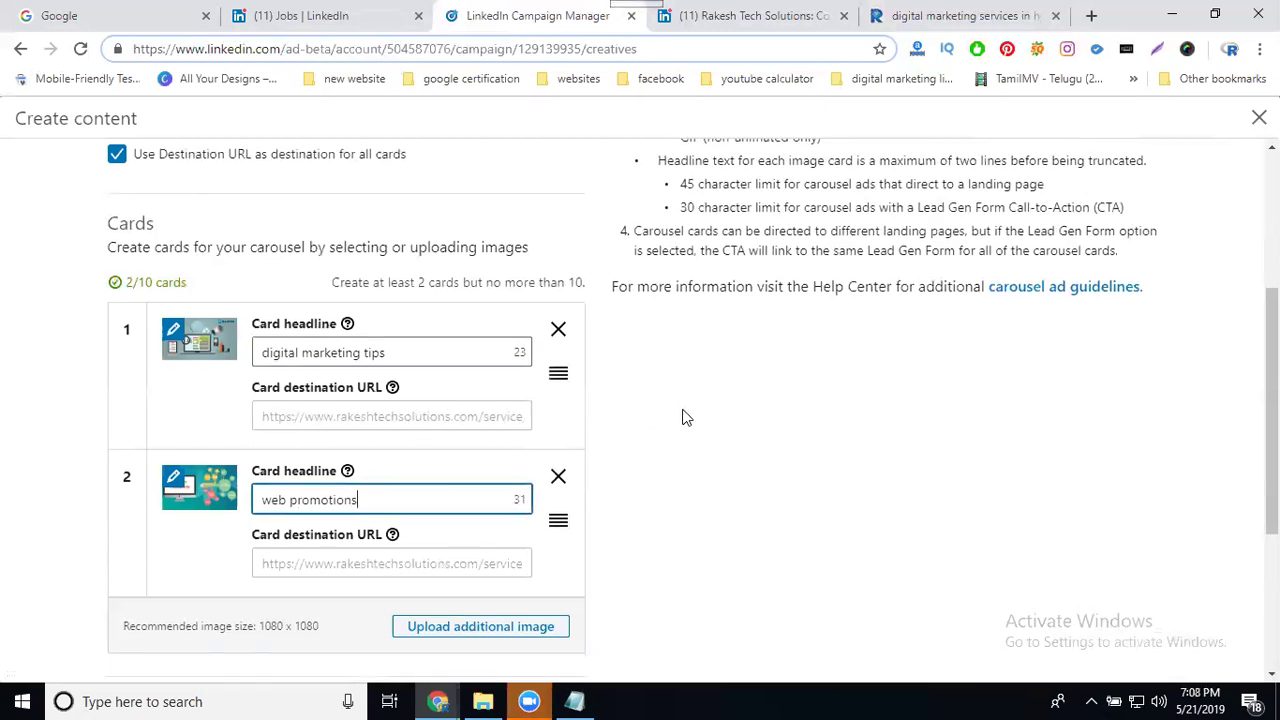
Look through the lead form's Form details and Lead details & custom questions sections, including the profile information fields
{"action": "scroll", "coordinate": [682, 405], "scroll_direction": "down", "scroll_amount": 3}
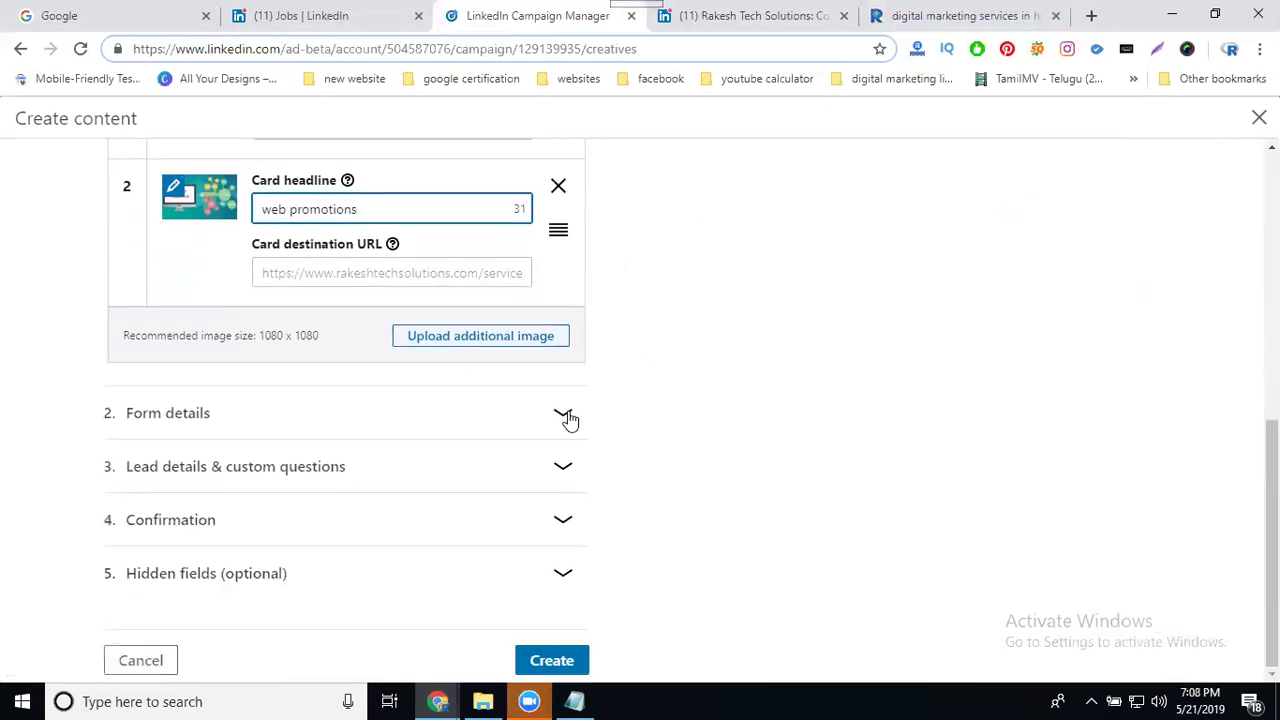
{"action": "left_click", "coordinate": [566, 415]}
{"action": "scroll", "coordinate": [571, 417], "scroll_direction": "down", "scroll_amount": 5}
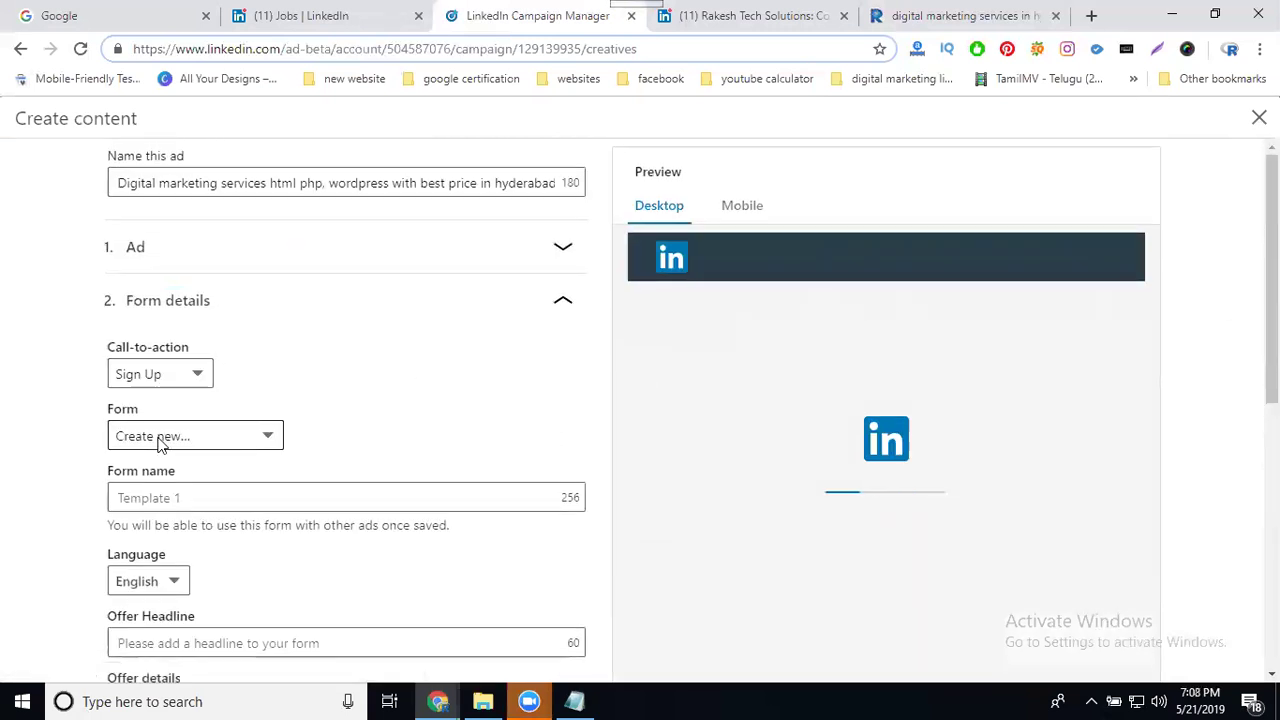
{"action": "left_click", "coordinate": [160, 497]}
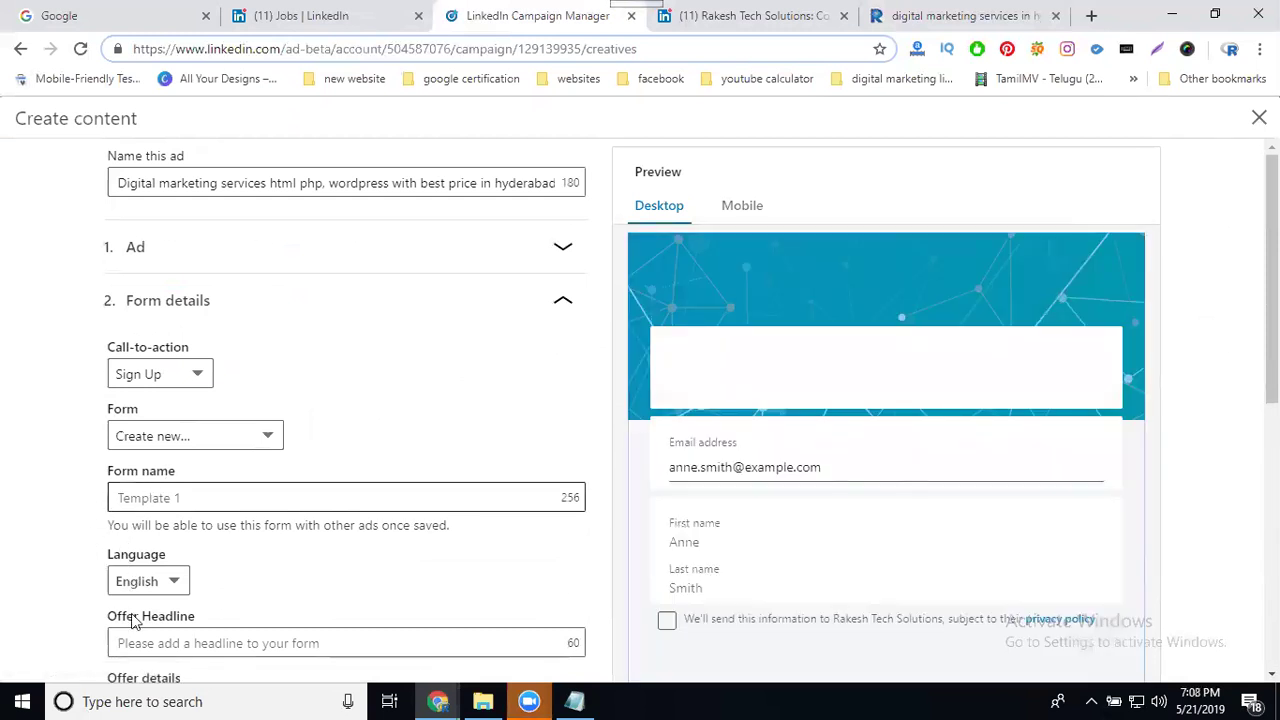
{"action": "scroll", "coordinate": [1180, 392], "scroll_direction": "down", "scroll_amount": 6}
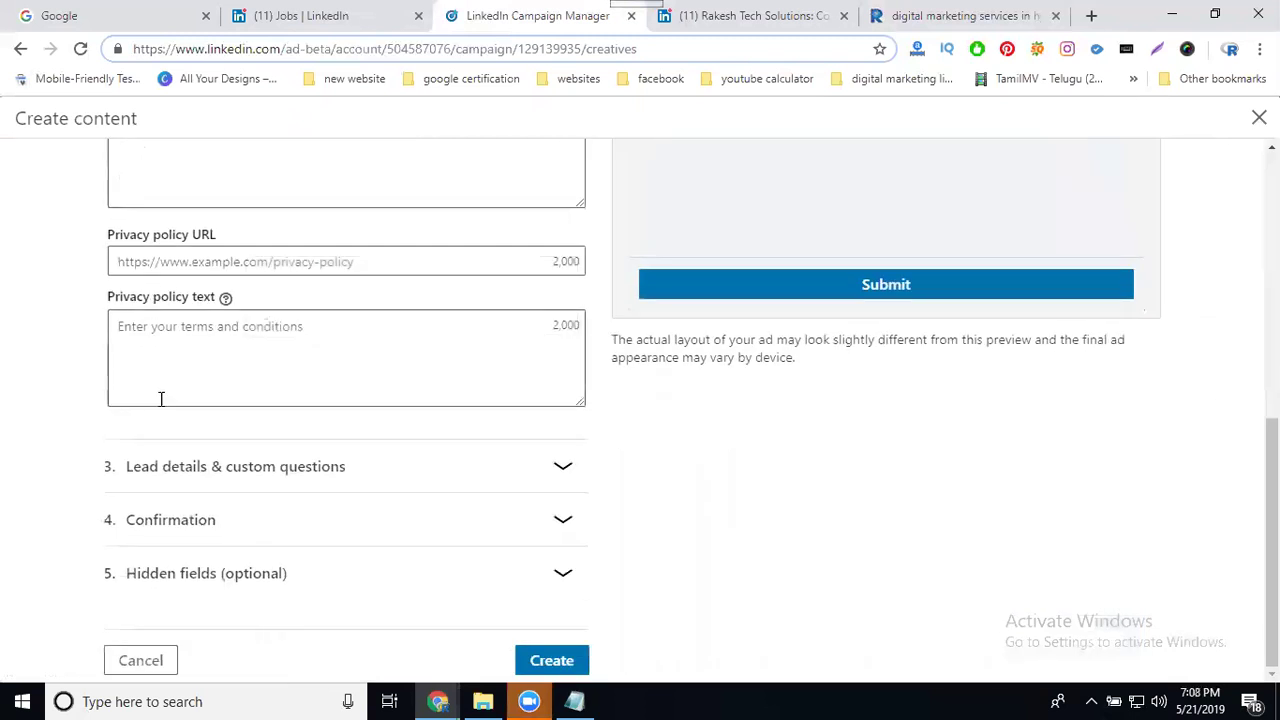
{"action": "left_click", "coordinate": [566, 467]}
{"action": "scroll", "coordinate": [455, 440], "scroll_direction": "up", "scroll_amount": 2}
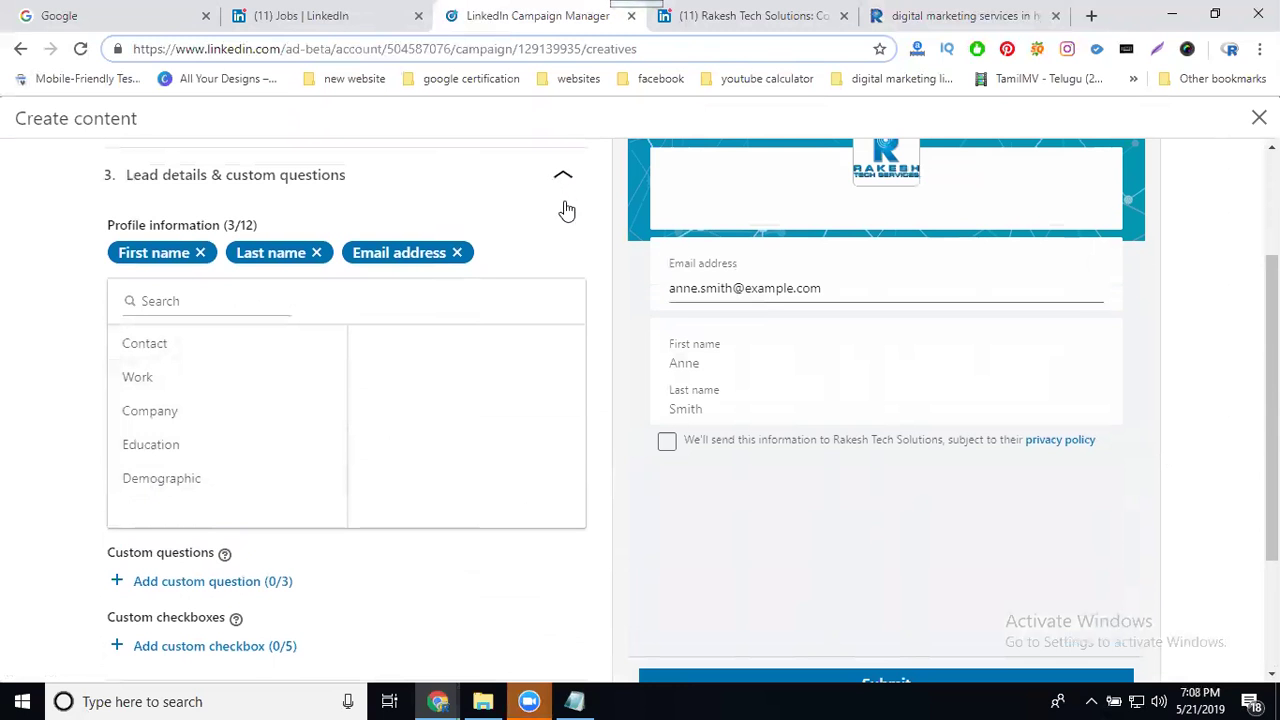
{"action": "scroll", "coordinate": [580, 333], "scroll_direction": "down", "scroll_amount": 2}
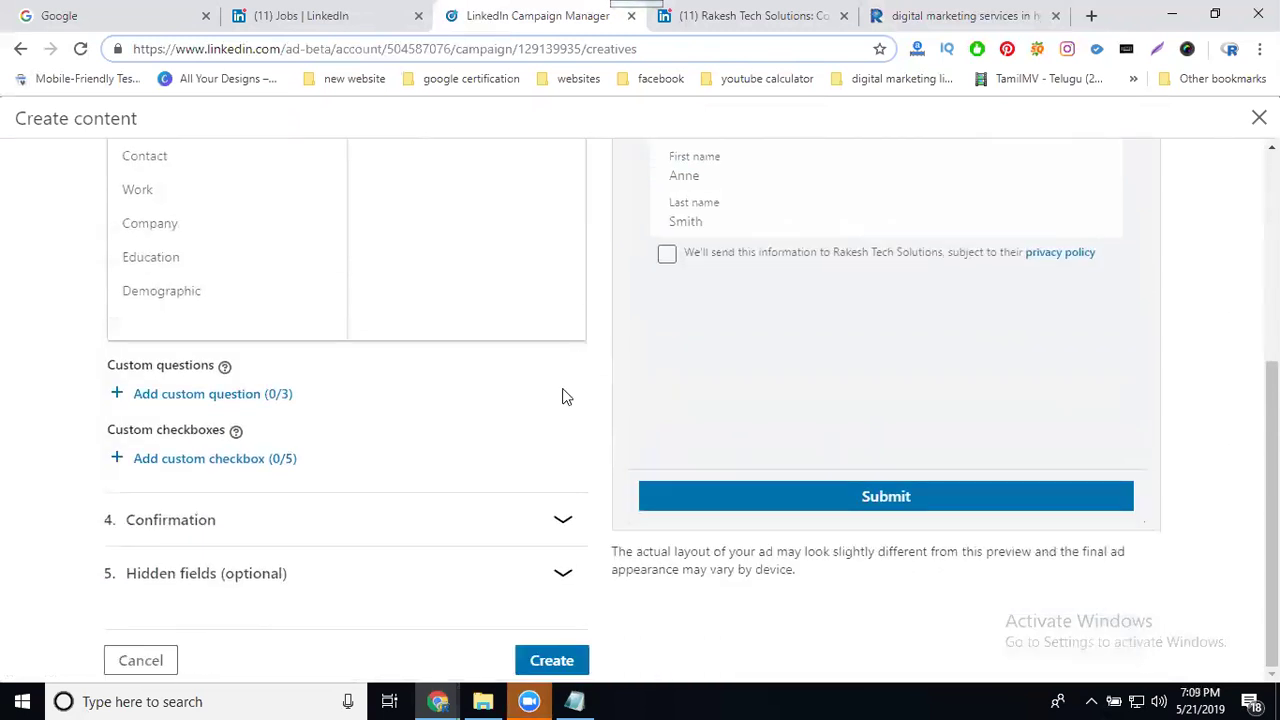
{"action": "left_click", "coordinate": [561, 521]}
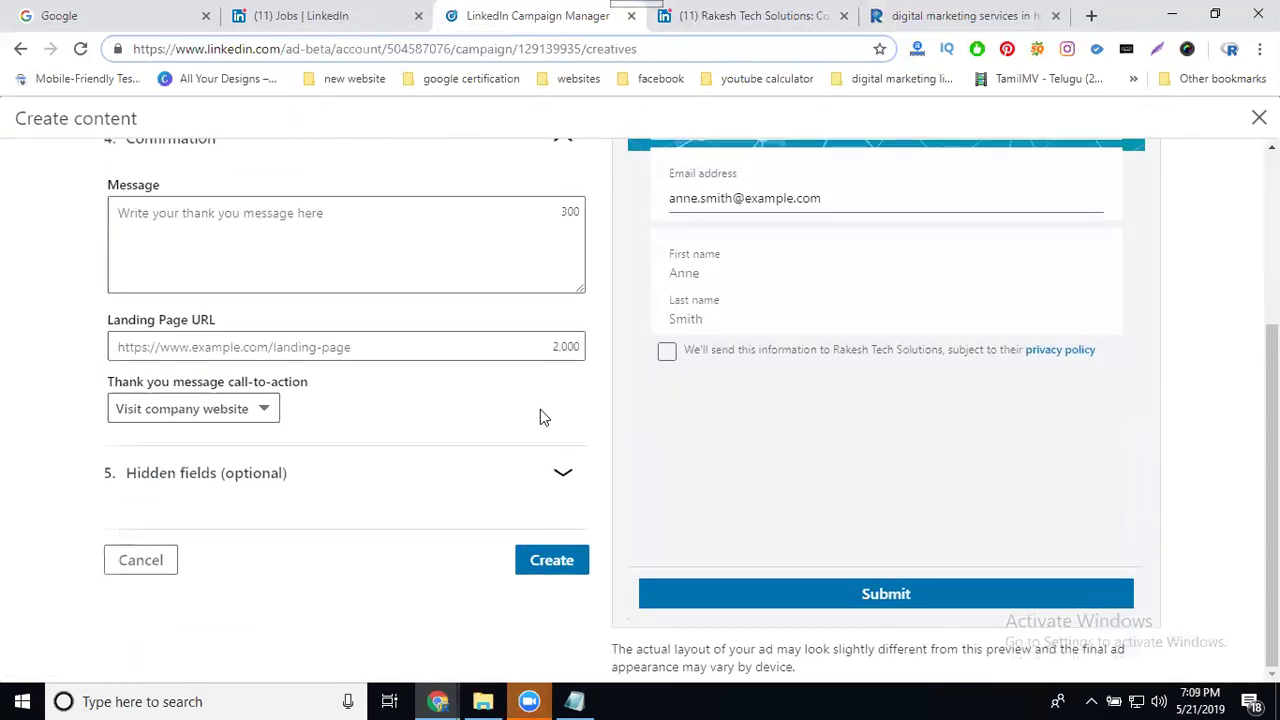
{"action": "scroll", "coordinate": [540, 412], "scroll_direction": "up", "scroll_amount": 2}
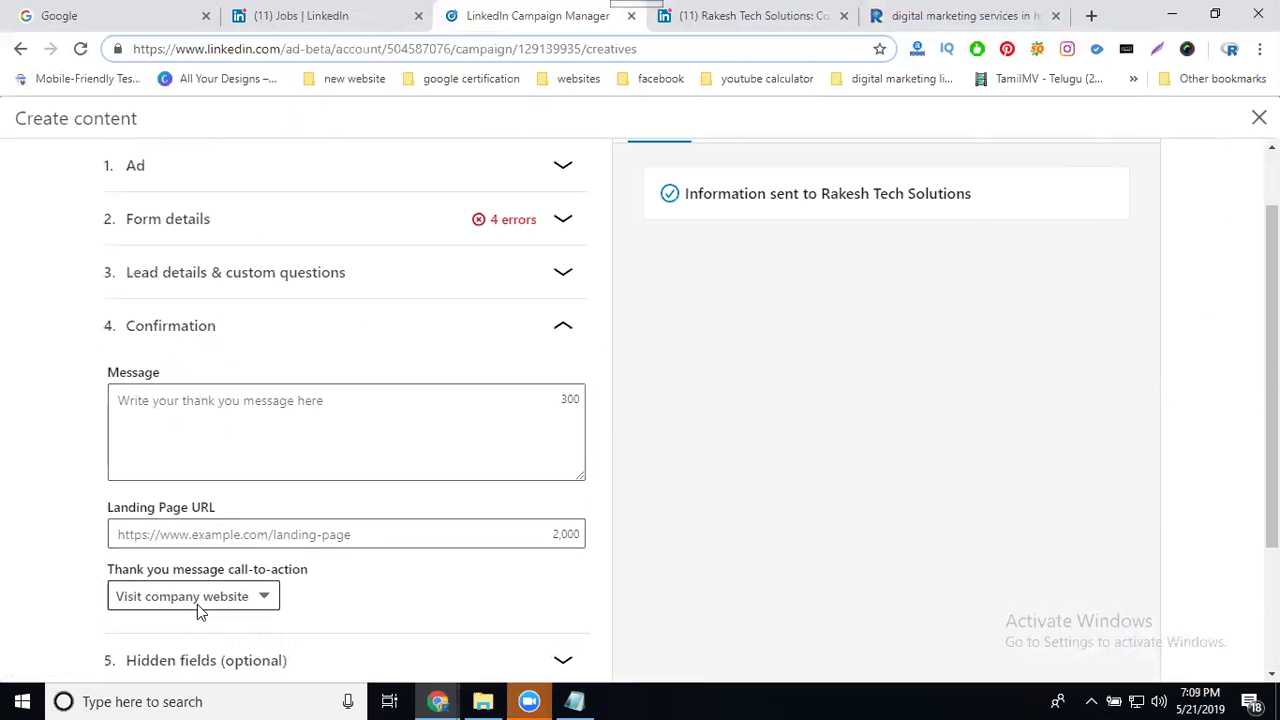
{"action": "left_click", "coordinate": [281, 422]}
{"action": "type", "text": "https://www.rakeshtechsolutions.com/service/detail/7/digital-marketing-services-in-hyderabad"}
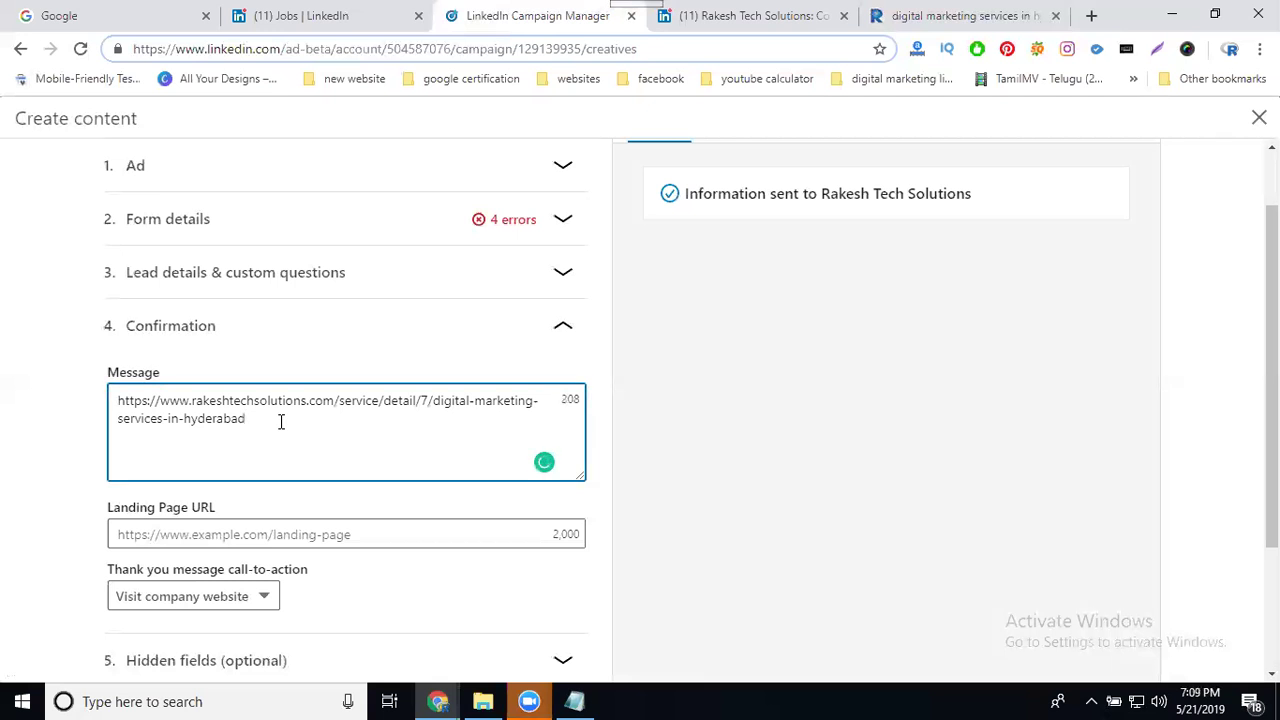
{"action": "left_click", "coordinate": [215, 538]}
{"action": "type", "text": "https://www.rakeshtechsolutions.com/service/detail/7/digital-marketing-services-in-hyderabad"}
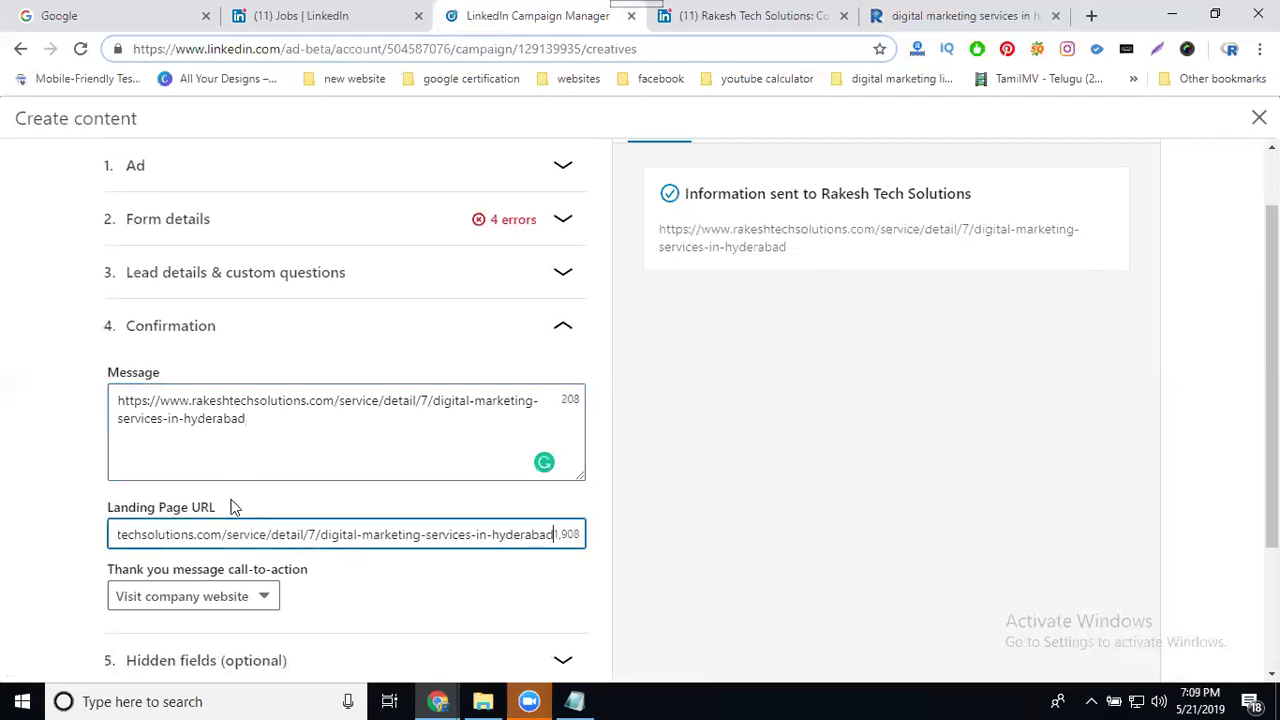
Replace the confirmation message with the ad's name, "Digital marketing services html php, wordpress with best price in hyderabad"
{"action": "scroll", "coordinate": [257, 457], "scroll_direction": "up", "scroll_amount": 1}
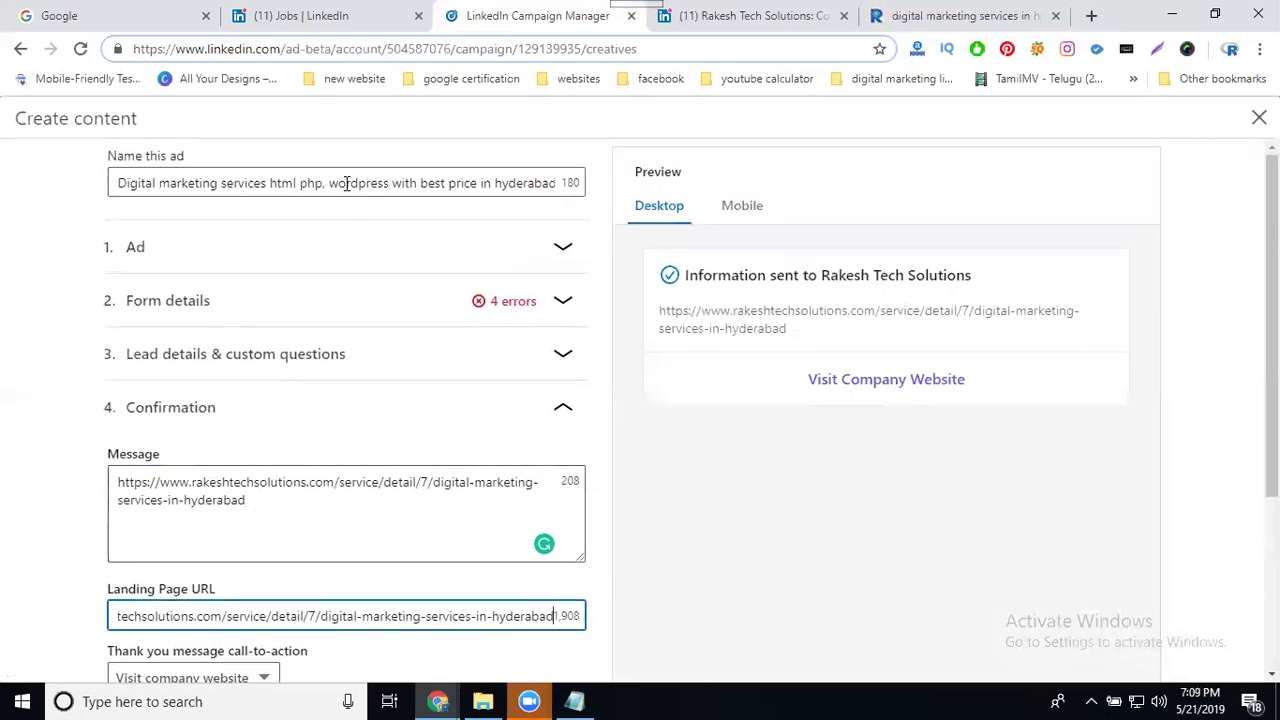
{"action": "triple_click", "coordinate": [346, 183]}
{"action": "key", "text": "ctrl+c"}
{"action": "left_click", "coordinate": [238, 500]}
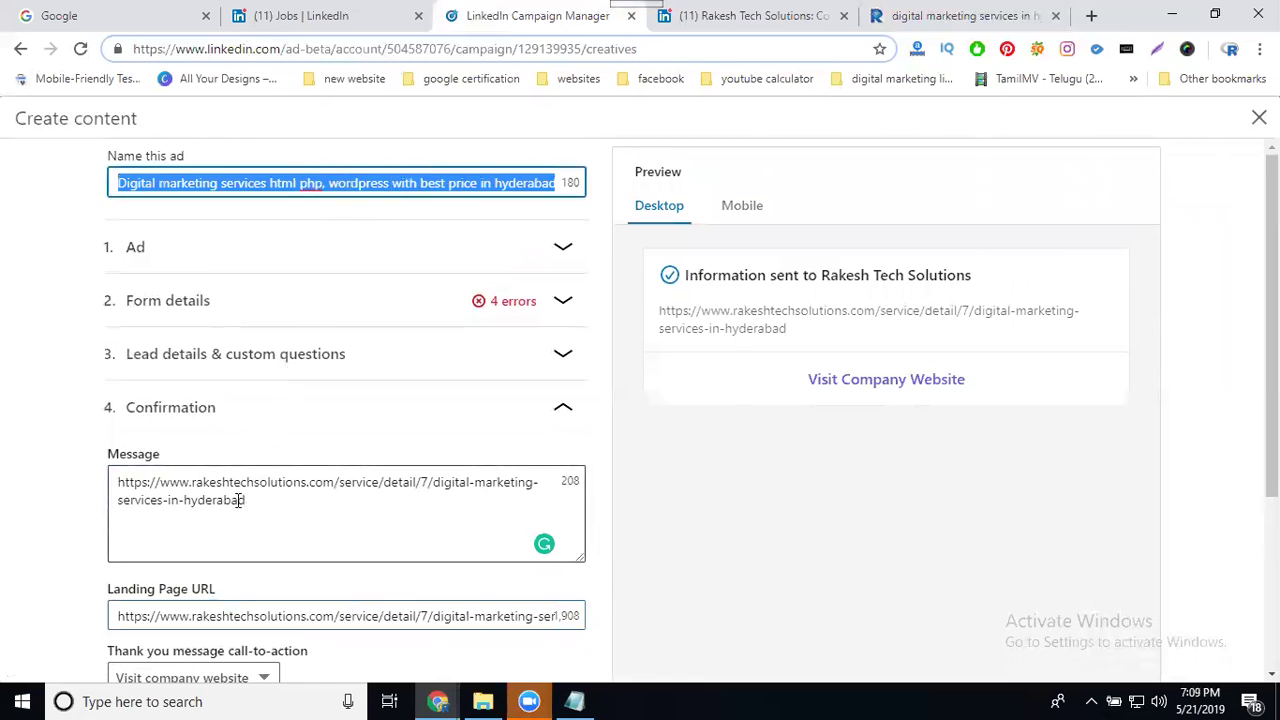
{"action": "key", "text": "ctrl+a"}
{"action": "key", "text": "ctrl+v"}
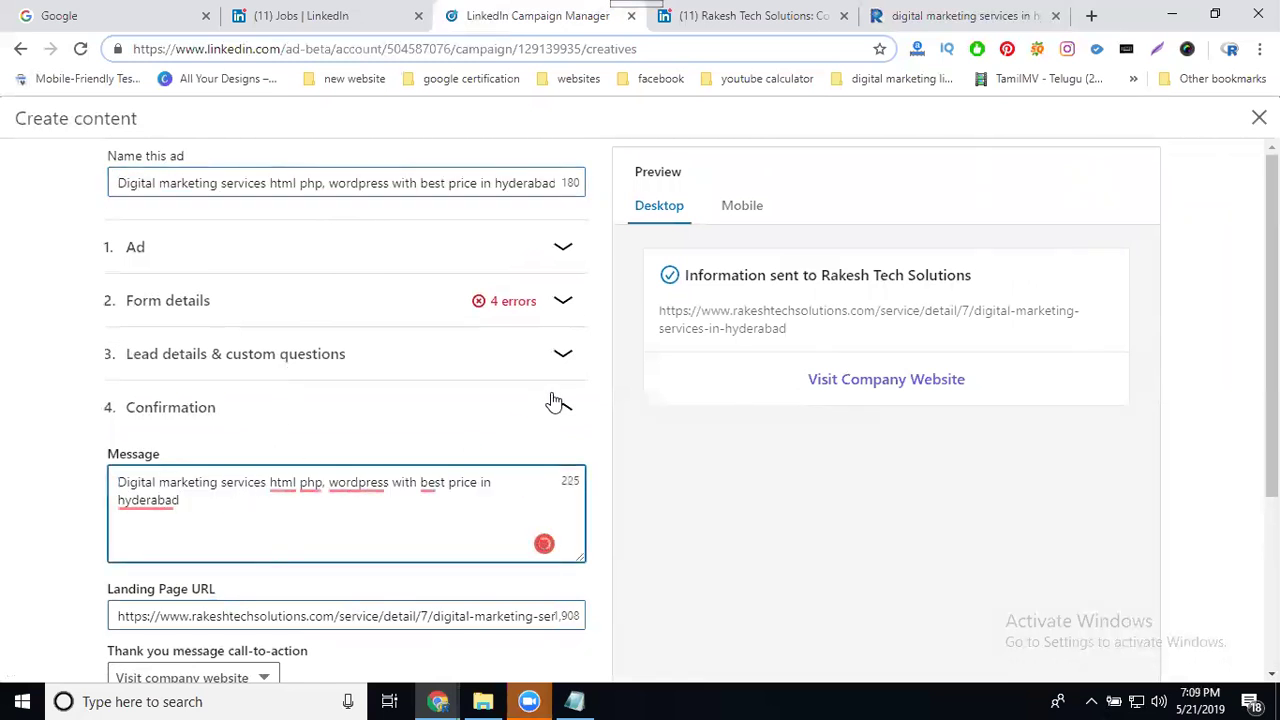
In the form details, name the new form "RTSLeads Generations"
{"action": "left_click", "coordinate": [563, 303]}
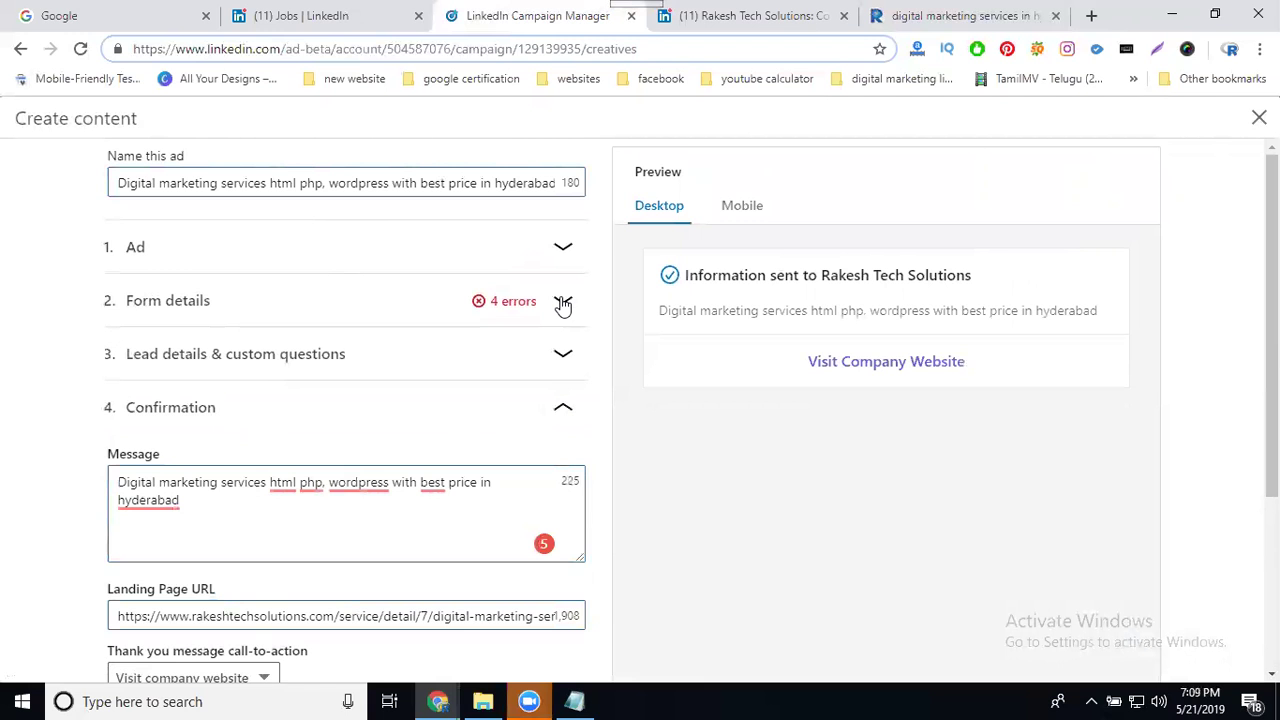
{"action": "scroll", "coordinate": [227, 413], "scroll_direction": "down", "scroll_amount": 1}
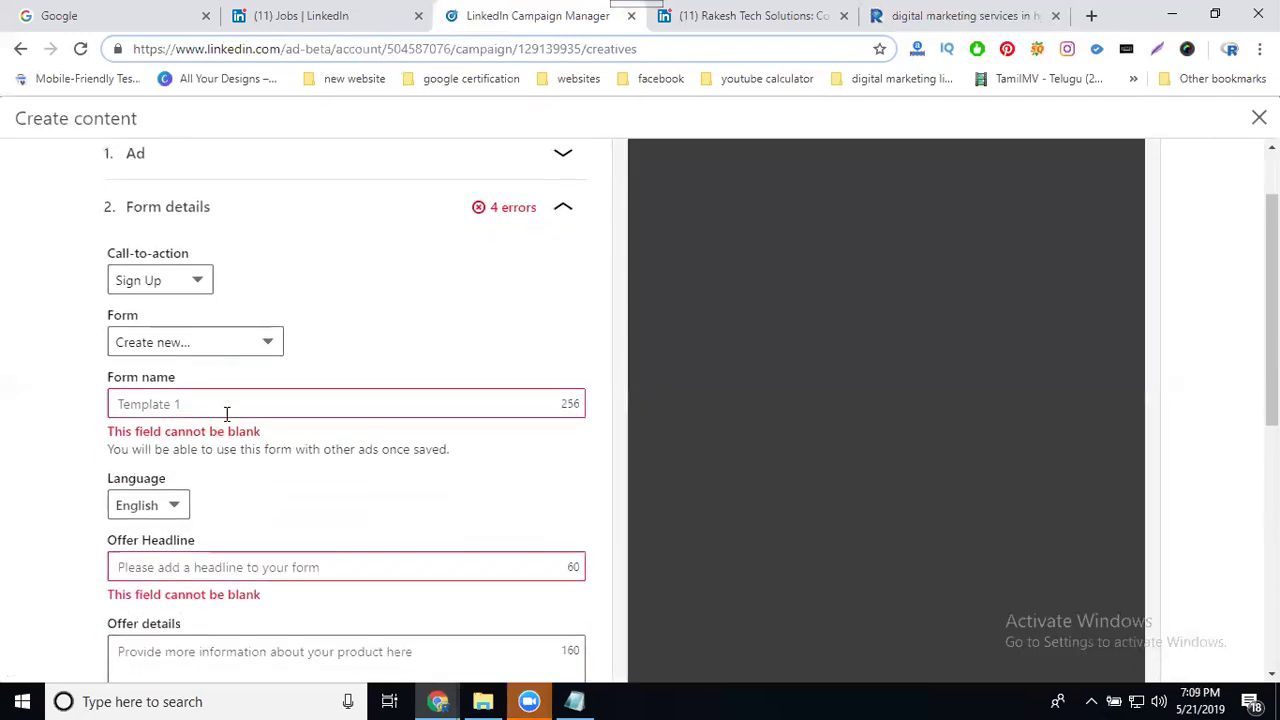
{"action": "left_click", "coordinate": [200, 400]}
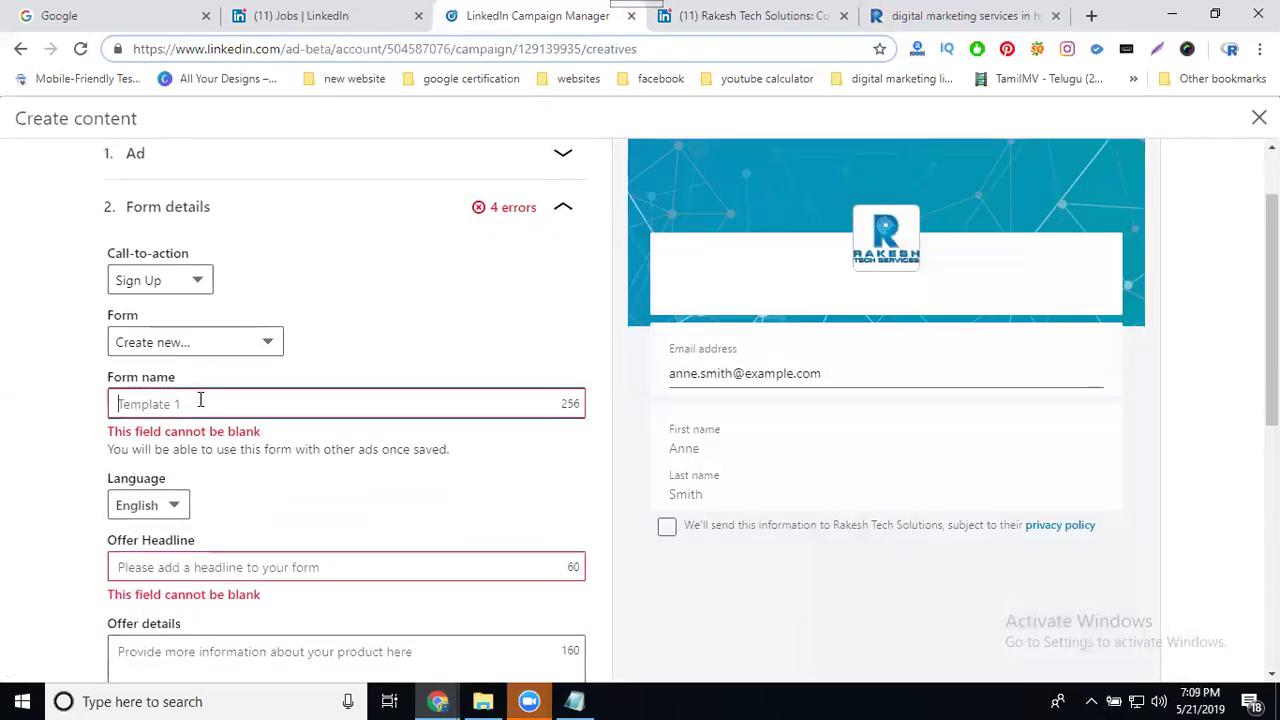
{"action": "type", "text": "rts "}
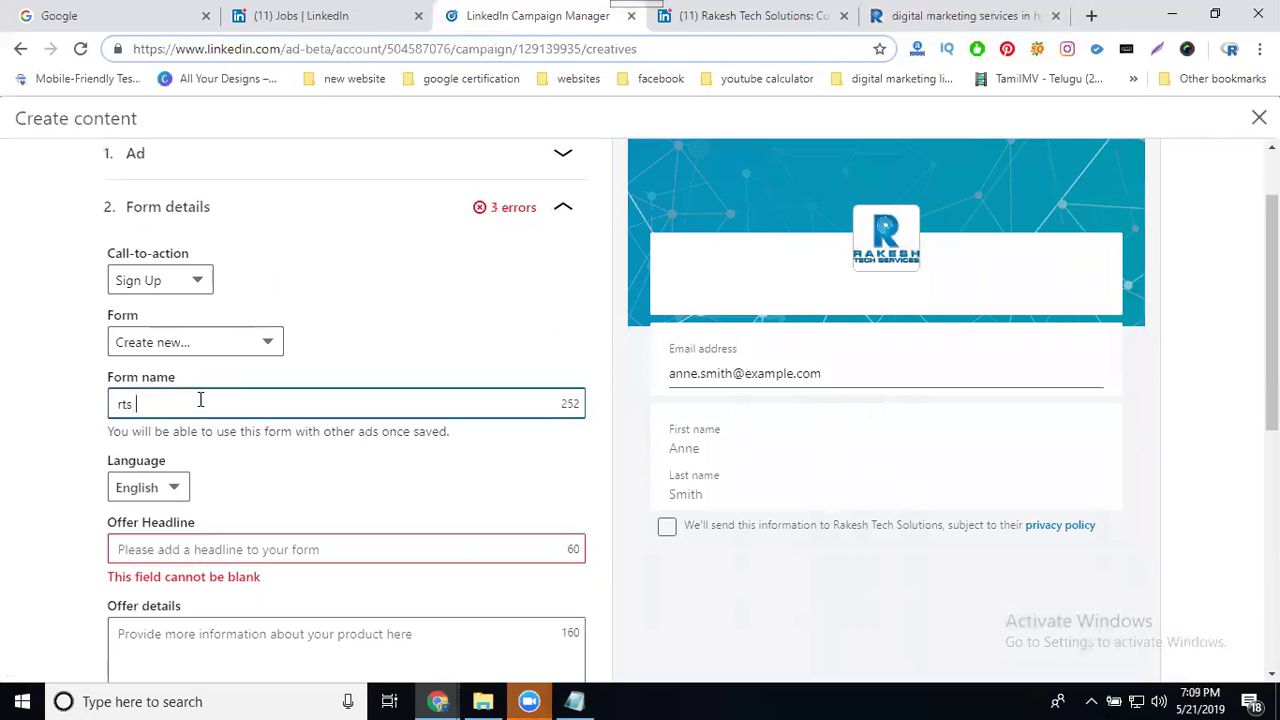
{"action": "type", "text": "Lead"}
{"action": "key", "text": "BackSpace"}
{"action": "type", "text": "s Generation"}
{"action": "double_click", "coordinate": [126, 404]}
{"action": "type", "text": "RTs"}
{"action": "key", "text": "BackSpace"}
{"action": "key", "text": "Delete"}
{"action": "type", "text": "S"}
Paste the ad's name as the offer headline and shorten it to "Digital marketing services on html php wordpress"
{"action": "left_click", "coordinate": [157, 549]}
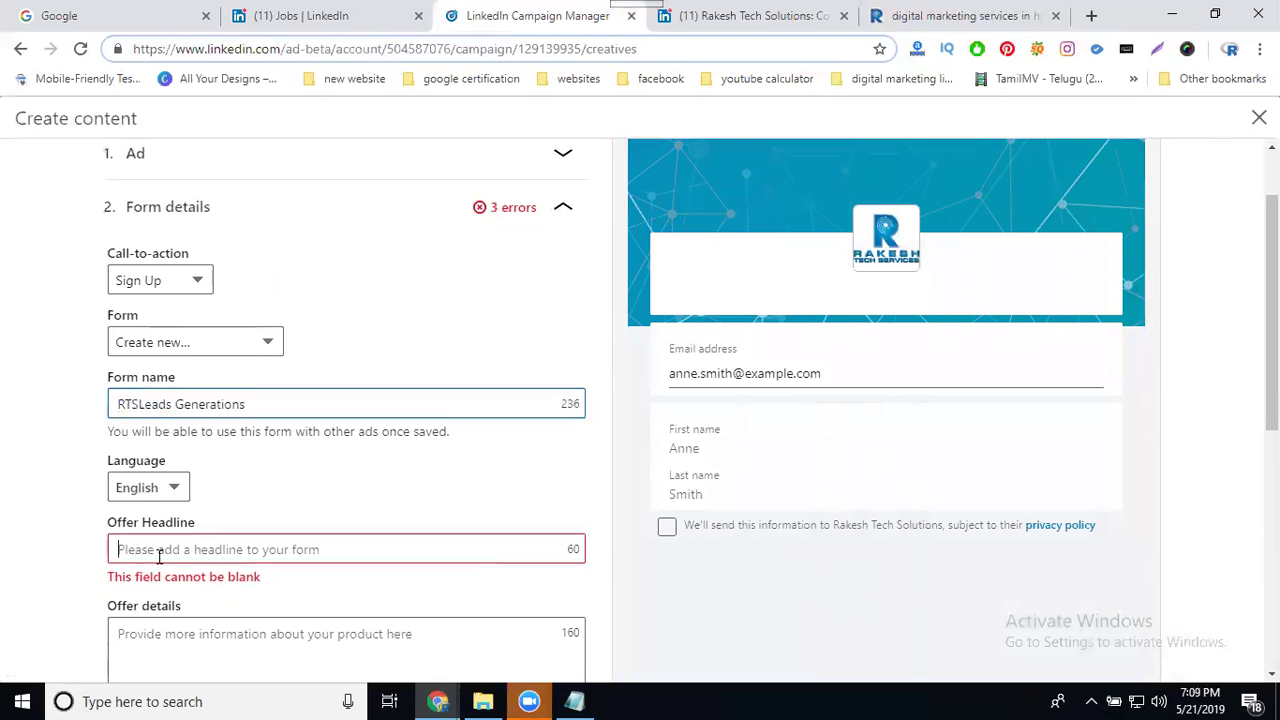
{"action": "key", "text": "ctrl+v"}
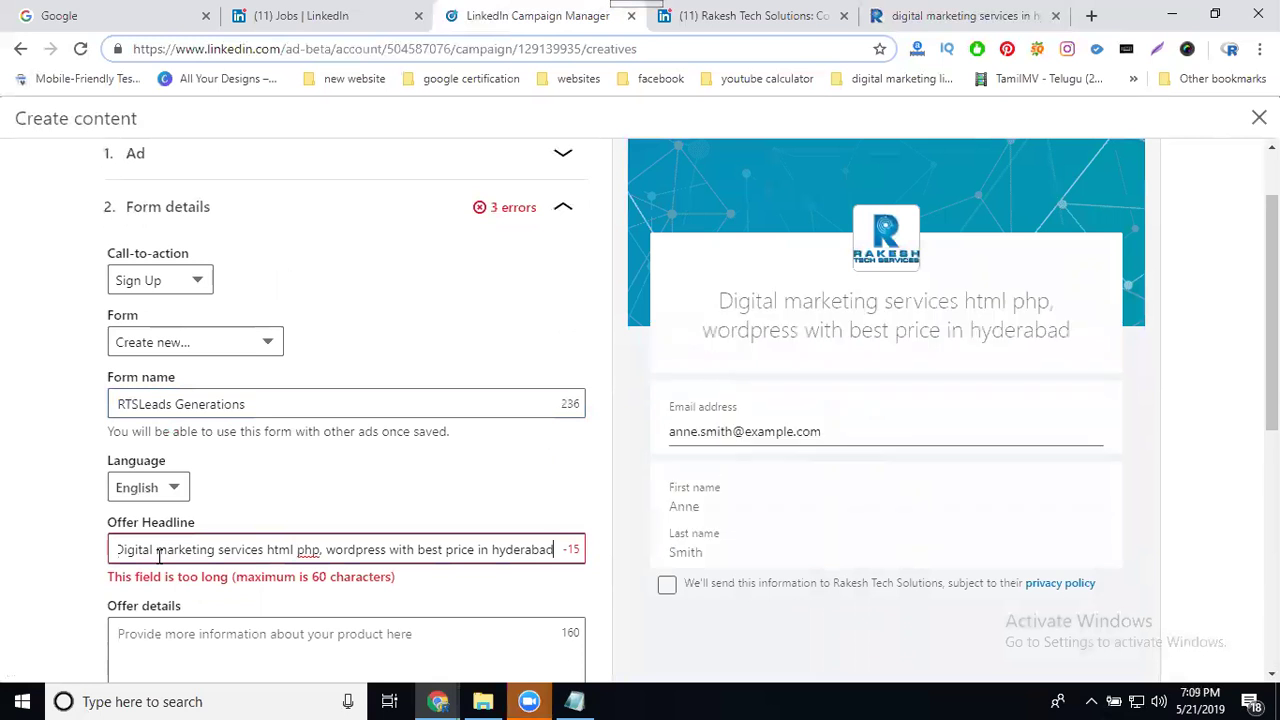
{"action": "left_click_drag", "start_coordinate": [474, 549], "coordinate": [566, 549]}
{"action": "key", "text": "BackSpace"}
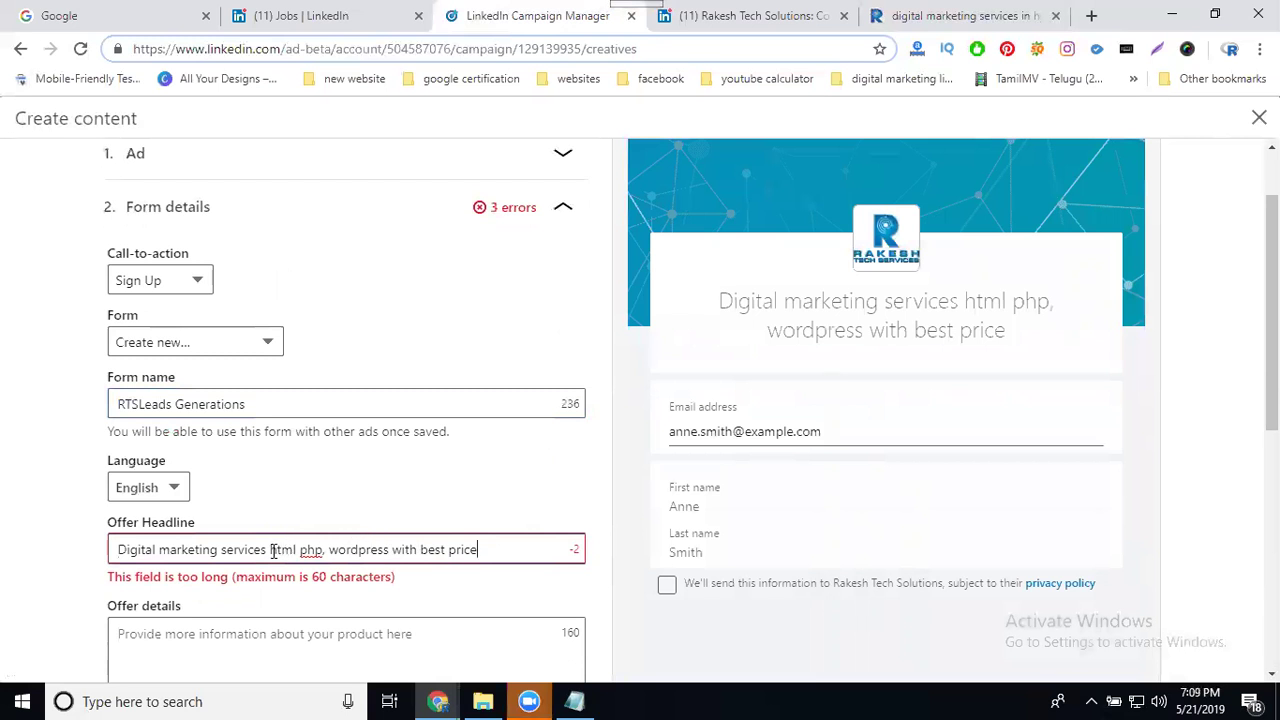
{"action": "left_click", "coordinate": [327, 549]}
{"action": "key", "text": "BackSpace"}
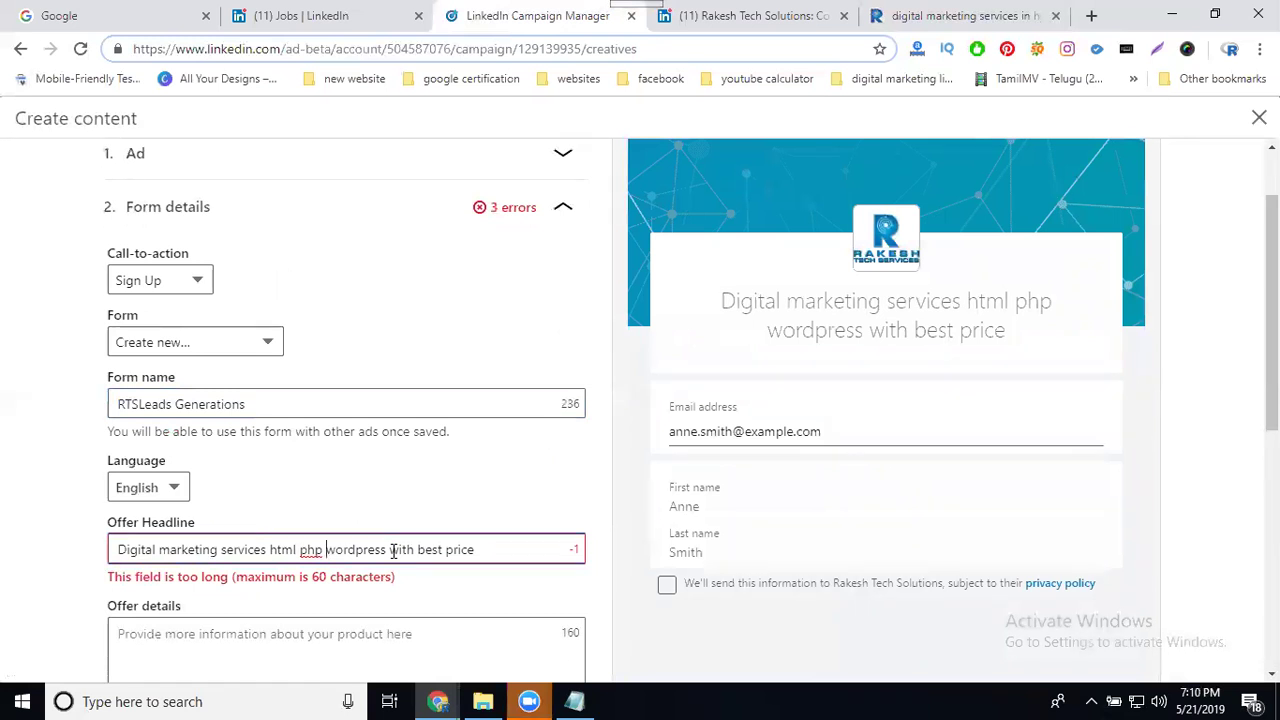
{"action": "left_click_drag", "start_coordinate": [393, 551], "coordinate": [528, 548]}
{"action": "key", "text": "BackSpace"}
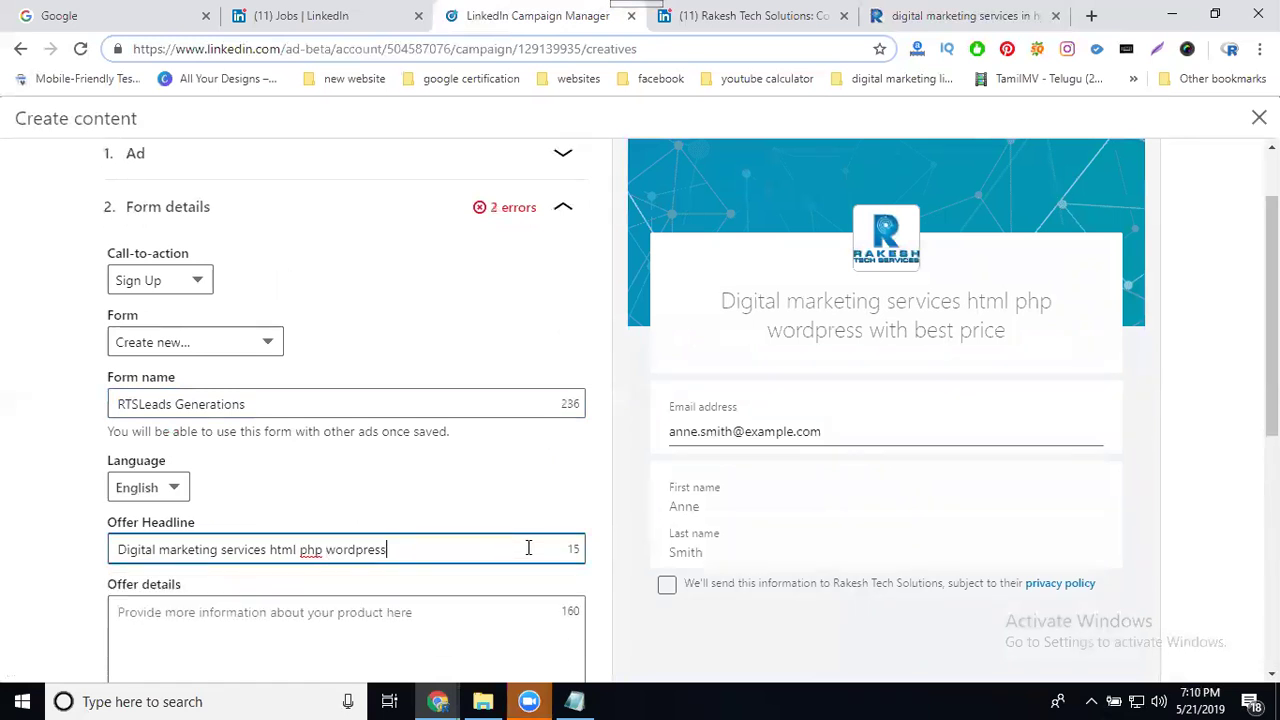
{"action": "left_click", "coordinate": [270, 550]}
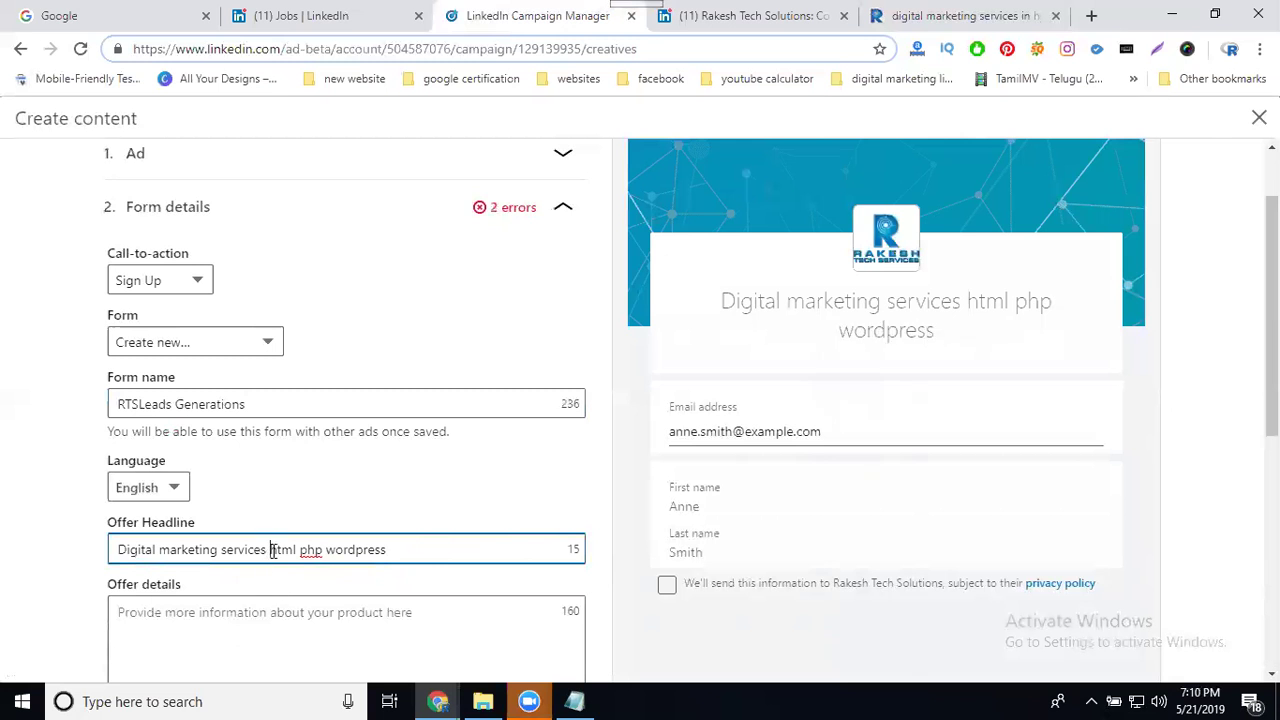
{"action": "type", "text": "on"}
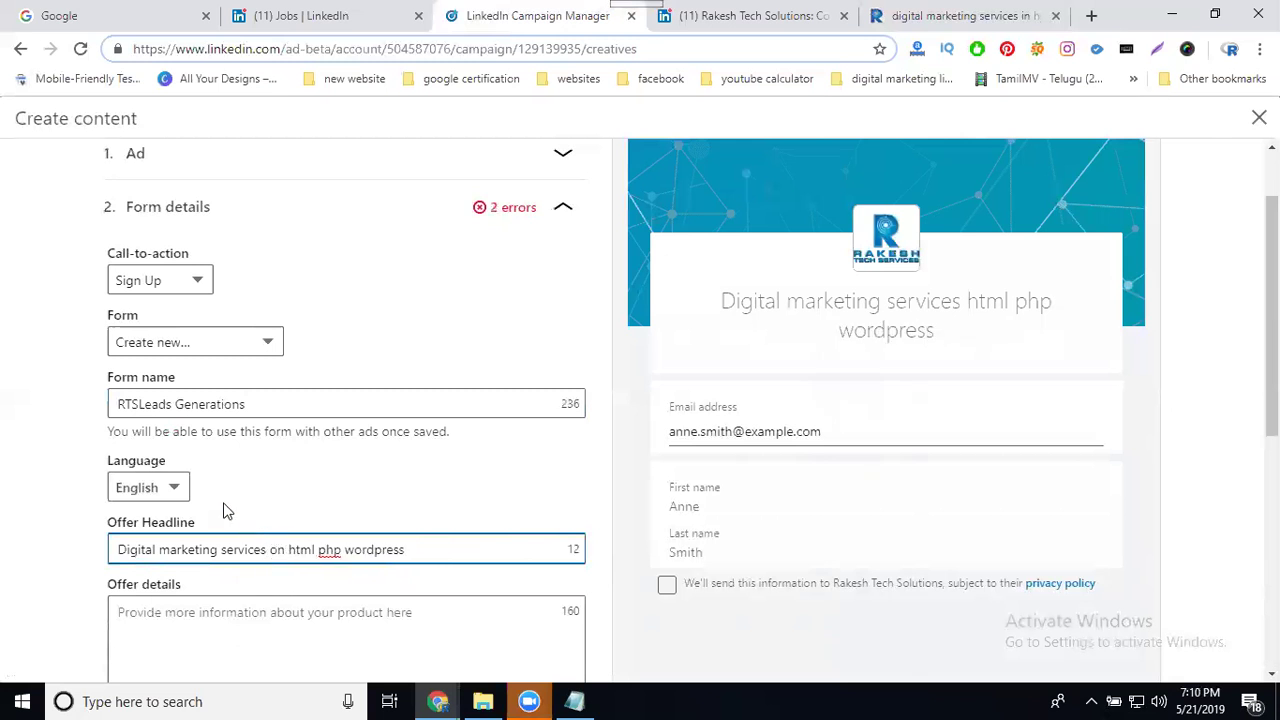
Fill the offer details with "Digital marketing services html php, wordpress with best price in hyderabad"
{"action": "scroll", "coordinate": [225, 459], "scroll_direction": "down", "scroll_amount": 2}
{"action": "left_click", "coordinate": [225, 459]}
{"action": "key", "text": "ctrl+v"}
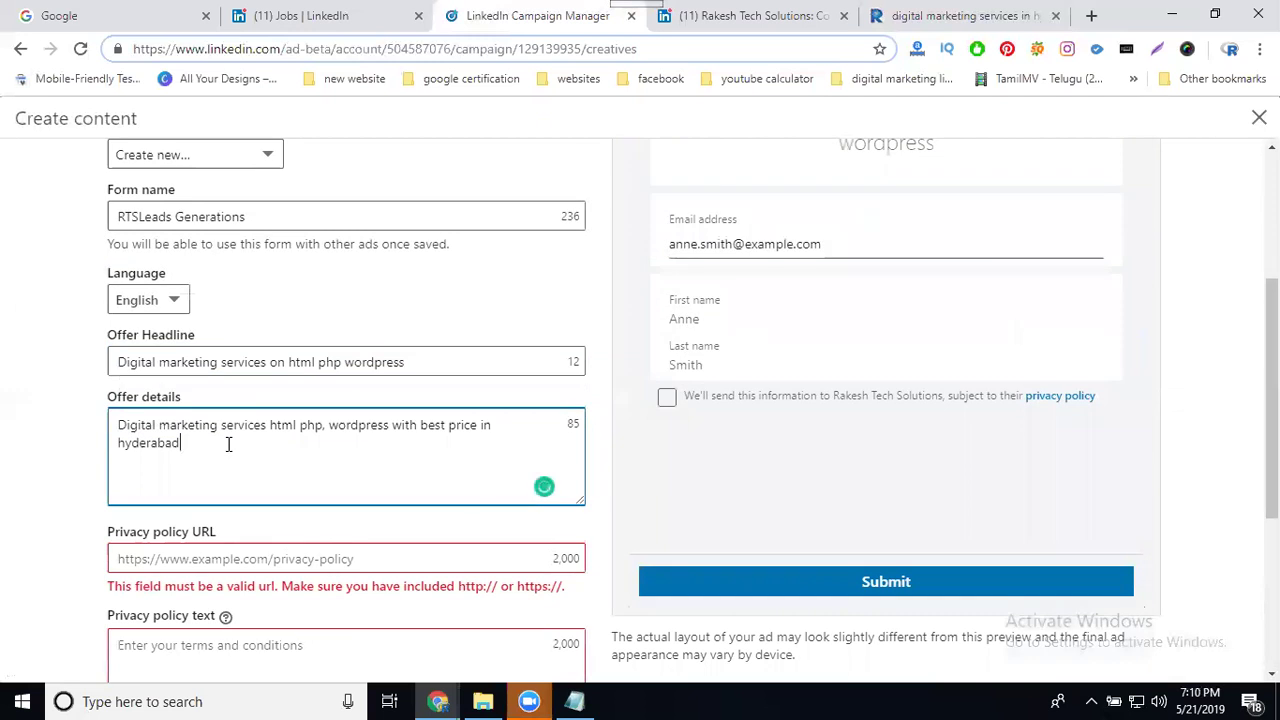
Copy the digital marketing service page's address from its website and use it as the form's privacy policy URL
{"action": "scroll", "coordinate": [88, 407], "scroll_direction": "down", "scroll_amount": 2}
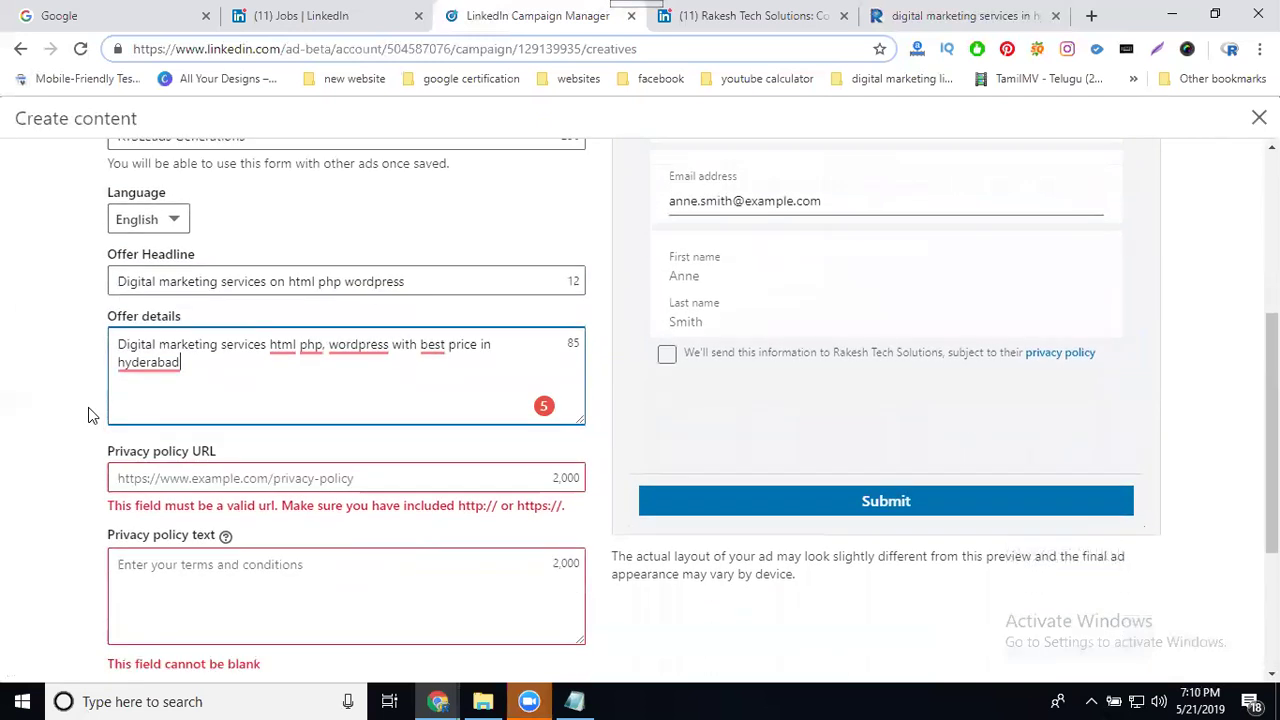
{"action": "left_click", "coordinate": [897, 20]}
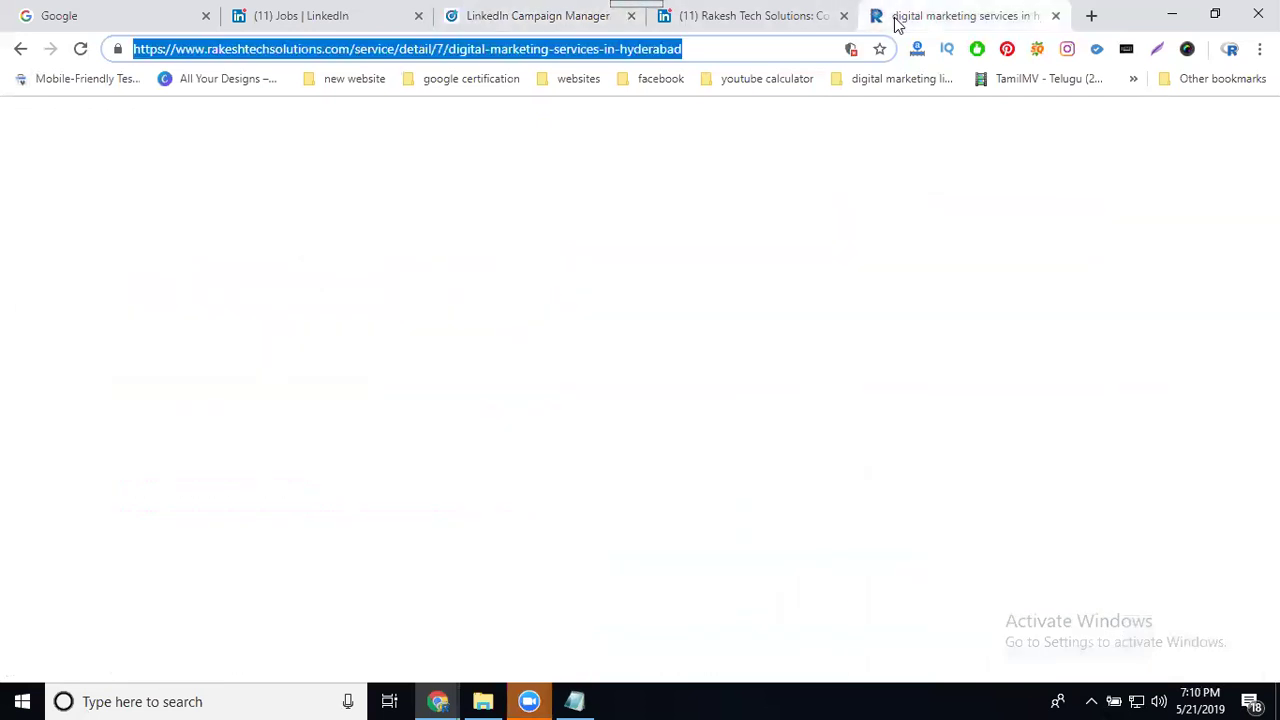
{"action": "left_click", "coordinate": [545, 15]}
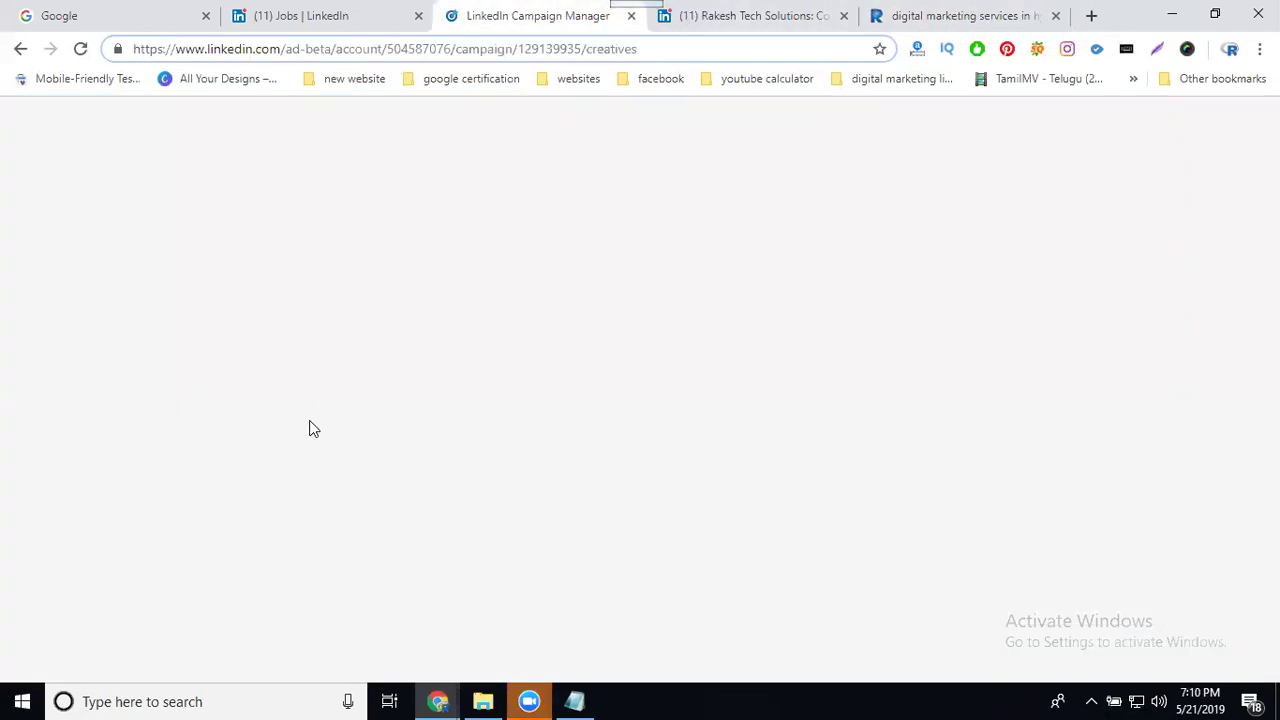
{"action": "left_click", "coordinate": [305, 371]}
{"action": "key", "text": "ctrl+v"}
{"action": "left_click", "coordinate": [68, 408]}
Copy the offer details text into the privacy policy text
{"action": "left_click", "coordinate": [219, 244]}
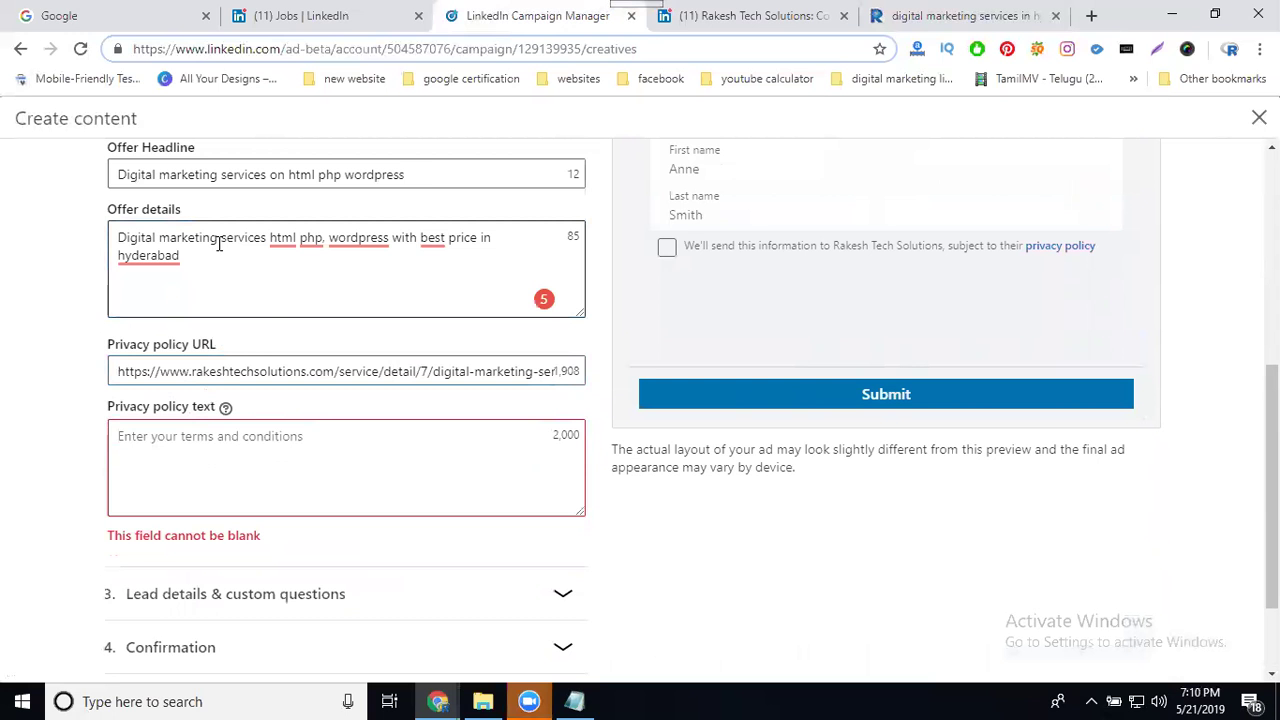
{"action": "key", "text": "ctrl+a"}
{"action": "key", "text": "ctrl+c"}
{"action": "left_click", "coordinate": [232, 430]}
{"action": "key", "text": "ctrl+v"}
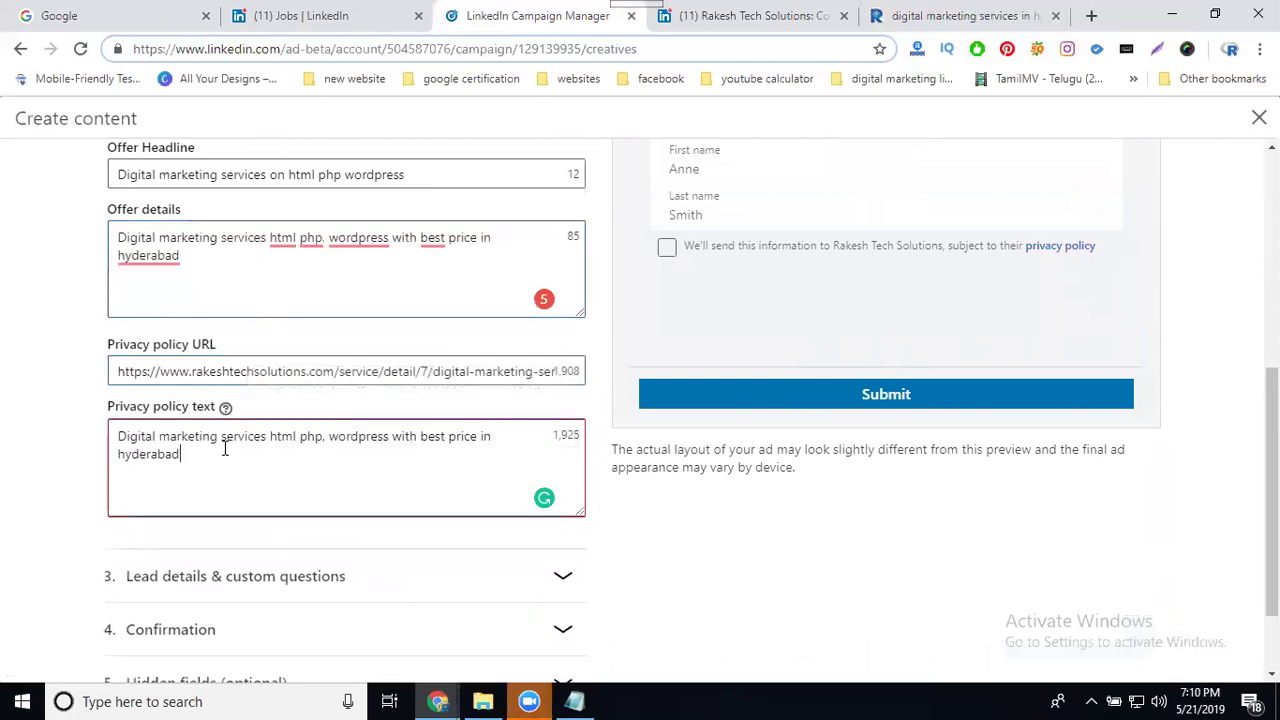
Check the completed form details, create the carousel ad and view it in the campaign's ad list
{"action": "scroll", "coordinate": [571, 443], "scroll_direction": "down", "scroll_amount": 1}
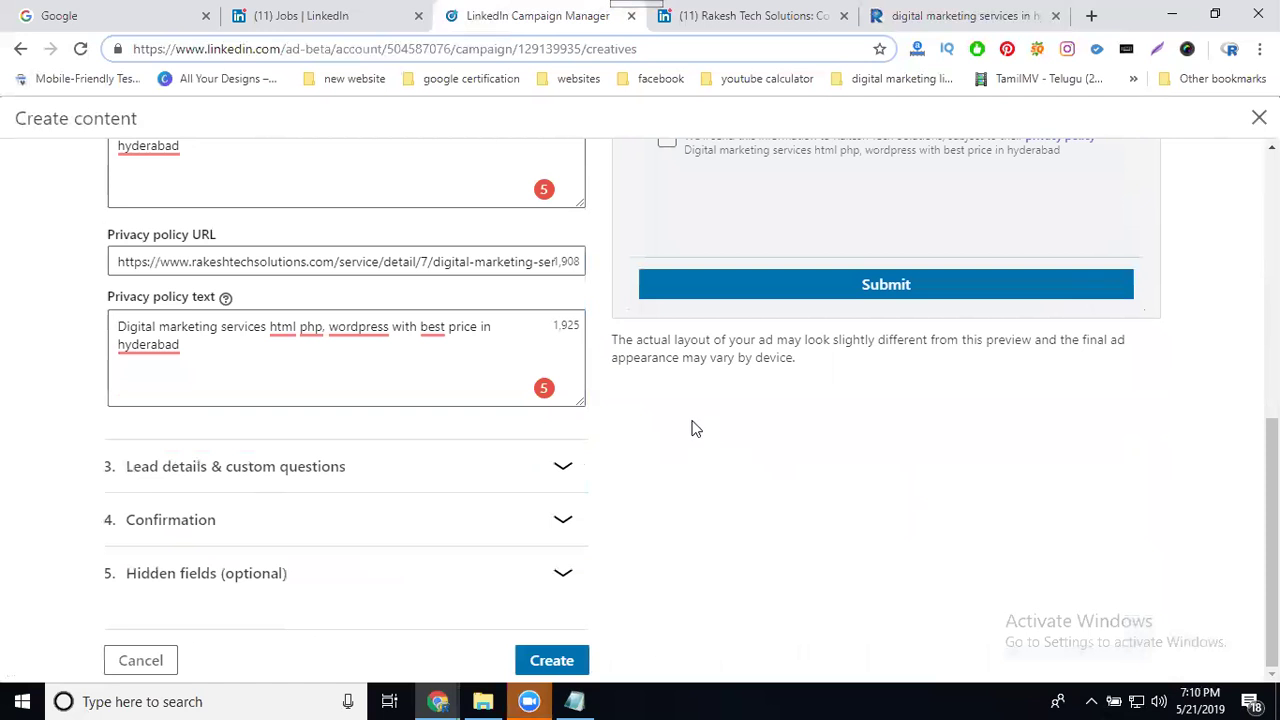
{"action": "scroll", "coordinate": [626, 454], "scroll_direction": "up", "scroll_amount": 3}
{"action": "scroll", "coordinate": [626, 454], "scroll_direction": "up", "scroll_amount": 3}
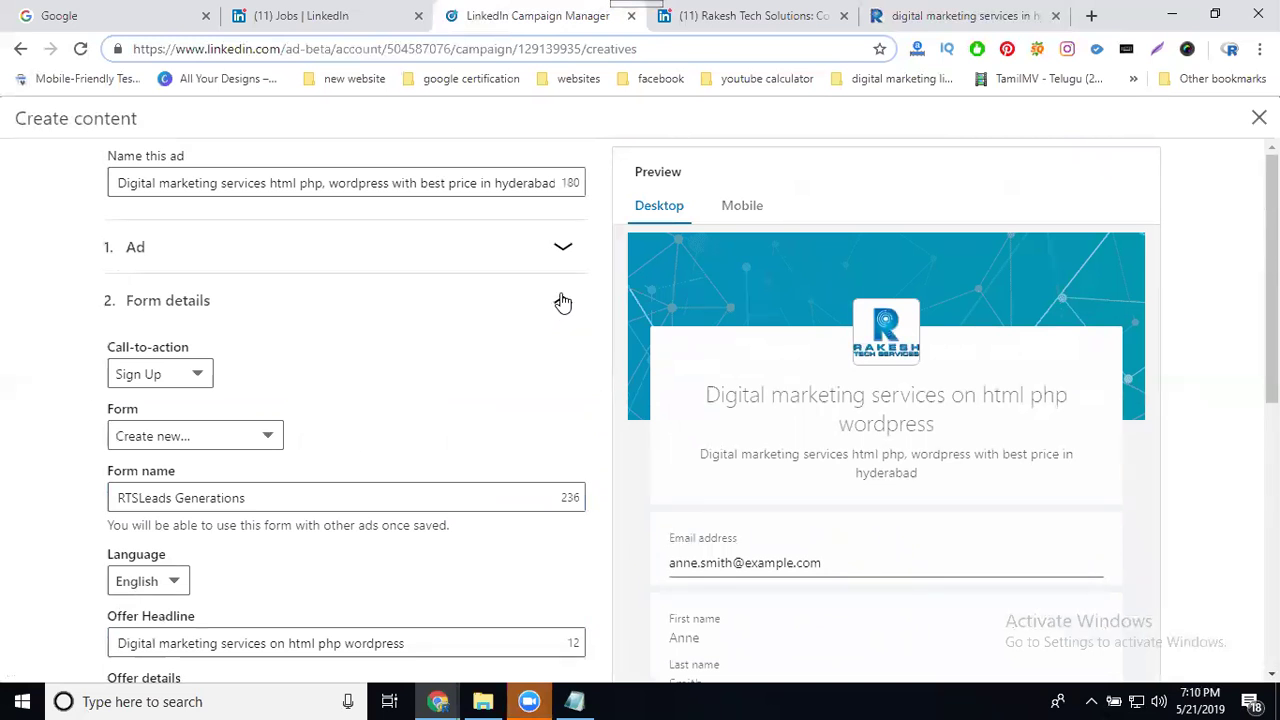
{"action": "scroll", "coordinate": [157, 334], "scroll_direction": "down", "scroll_amount": 6}
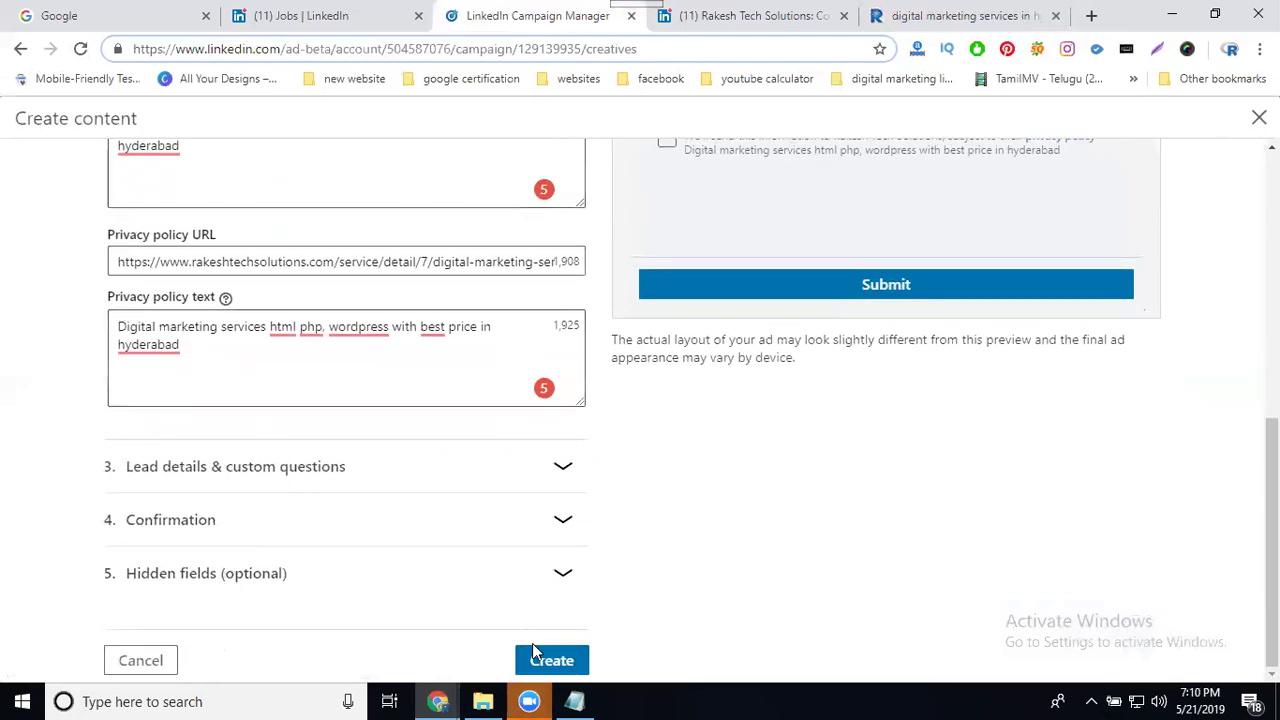
{"action": "left_click", "coordinate": [548, 660]}
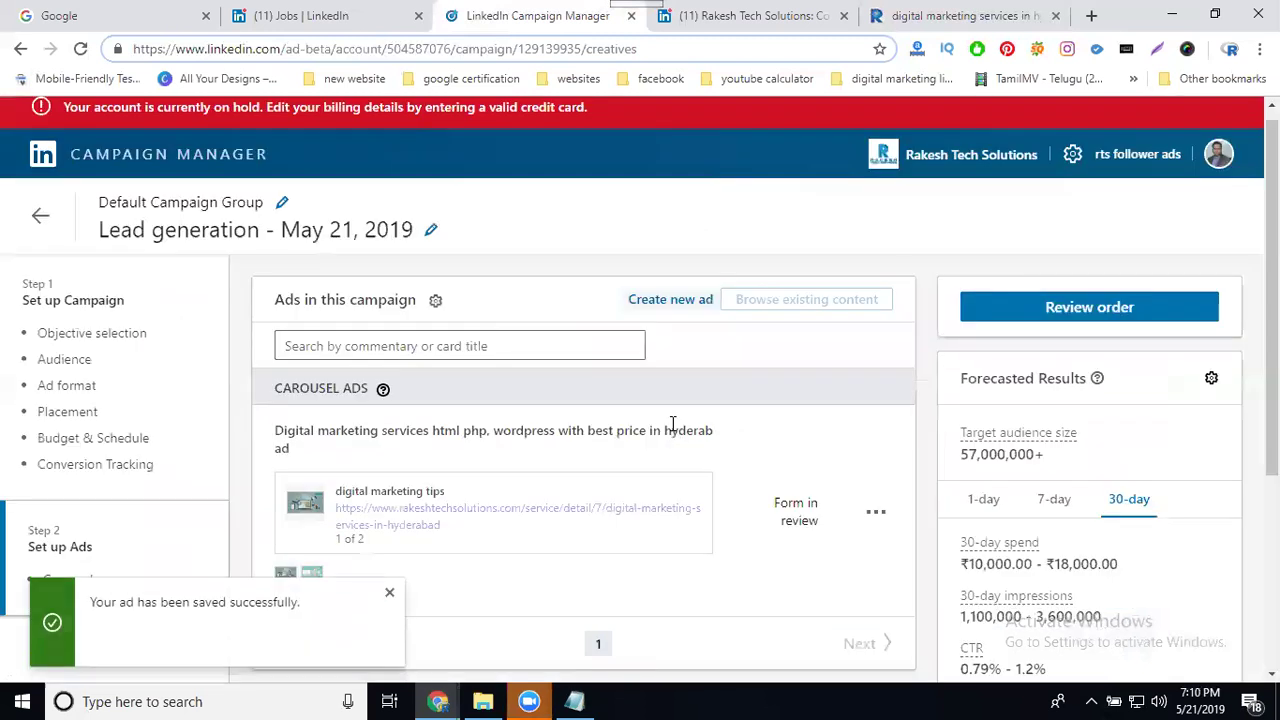
{"action": "scroll", "coordinate": [624, 416], "scroll_direction": "down", "scroll_amount": 2}
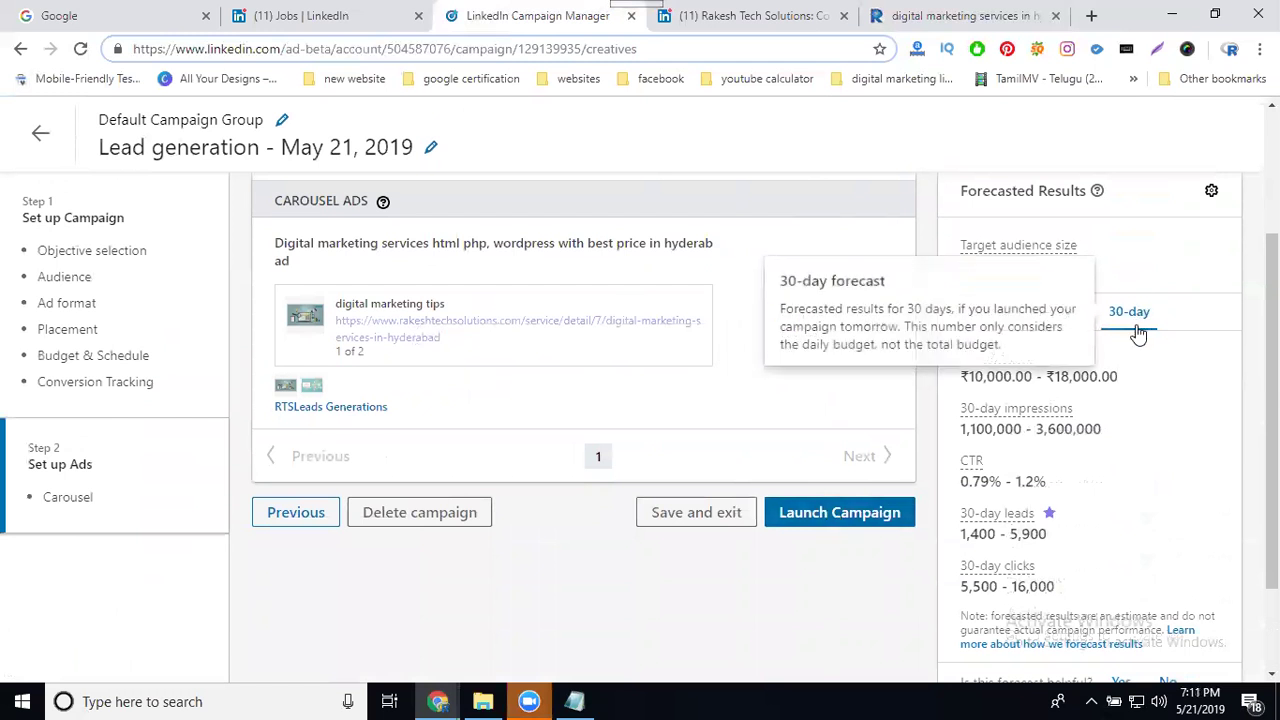
Check the 30-day click forecast, launch the lead generation campaign and go to the account overview
{"action": "scroll", "coordinate": [1050, 400], "scroll_direction": "down", "scroll_amount": 2}
{"action": "left_click_drag", "start_coordinate": [960, 459], "coordinate": [1050, 463]}
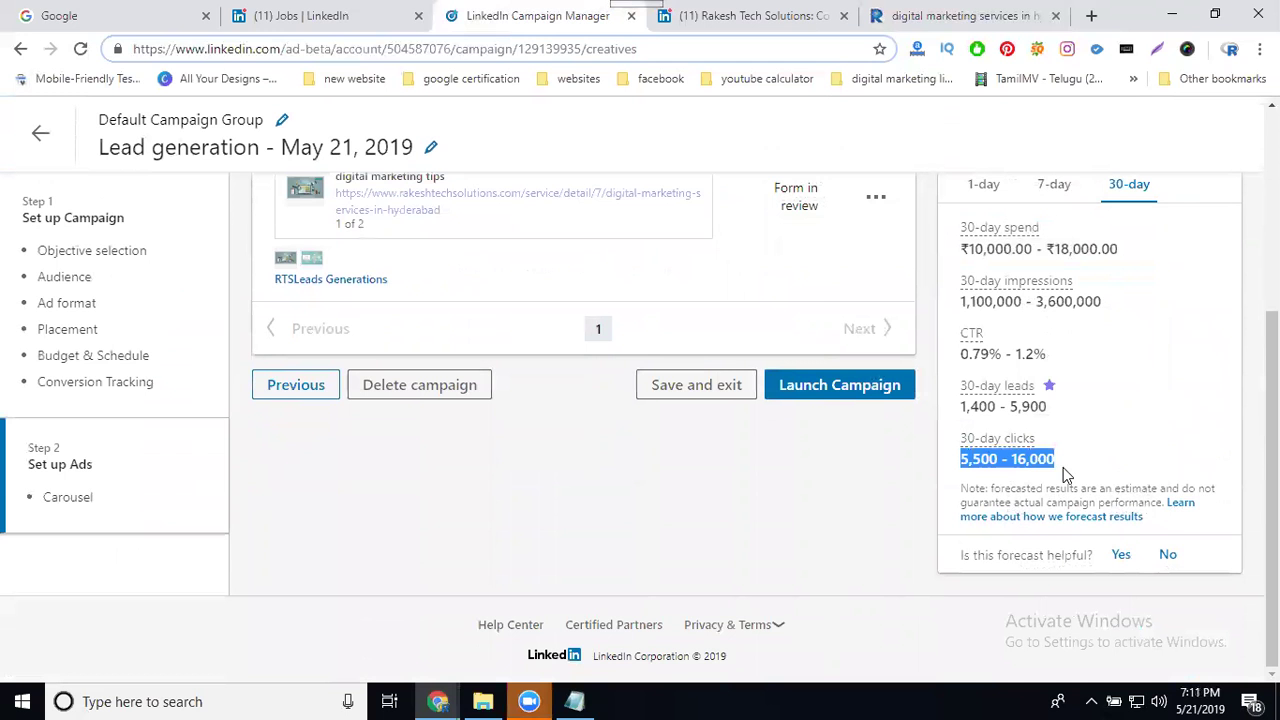
{"action": "left_click", "coordinate": [818, 390]}
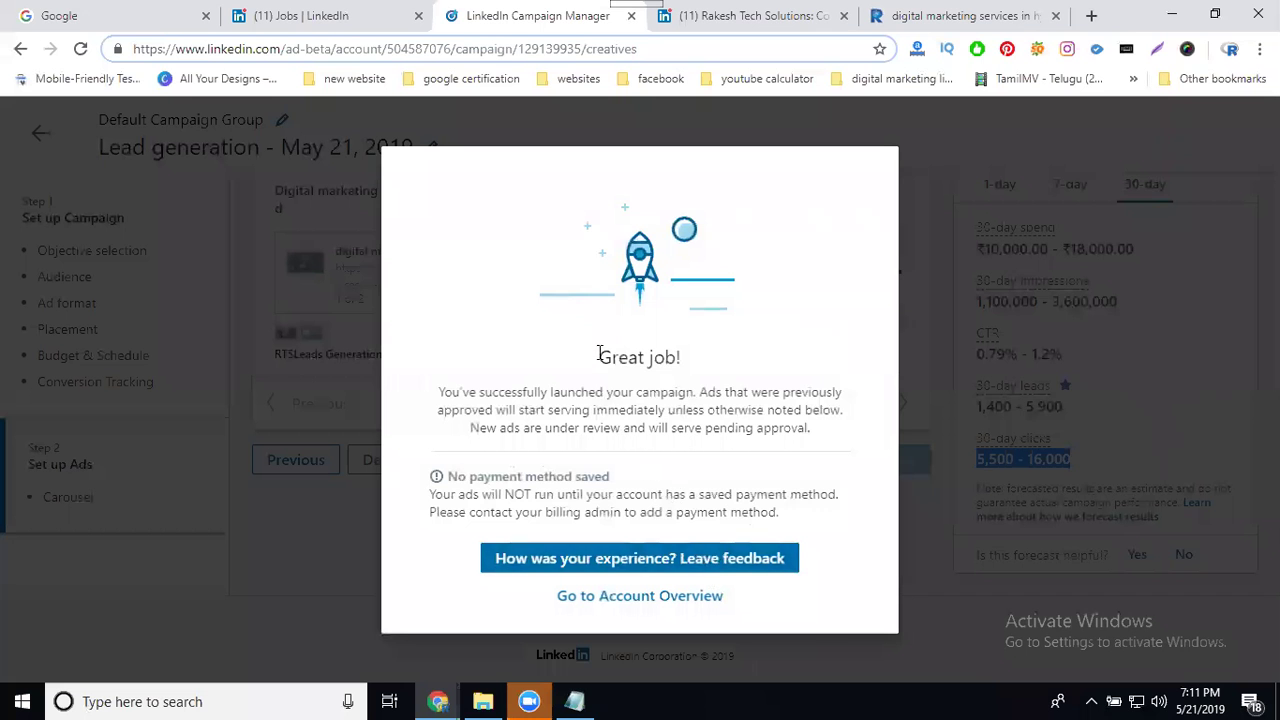
{"action": "left_click_drag", "start_coordinate": [598, 355], "coordinate": [684, 360]}
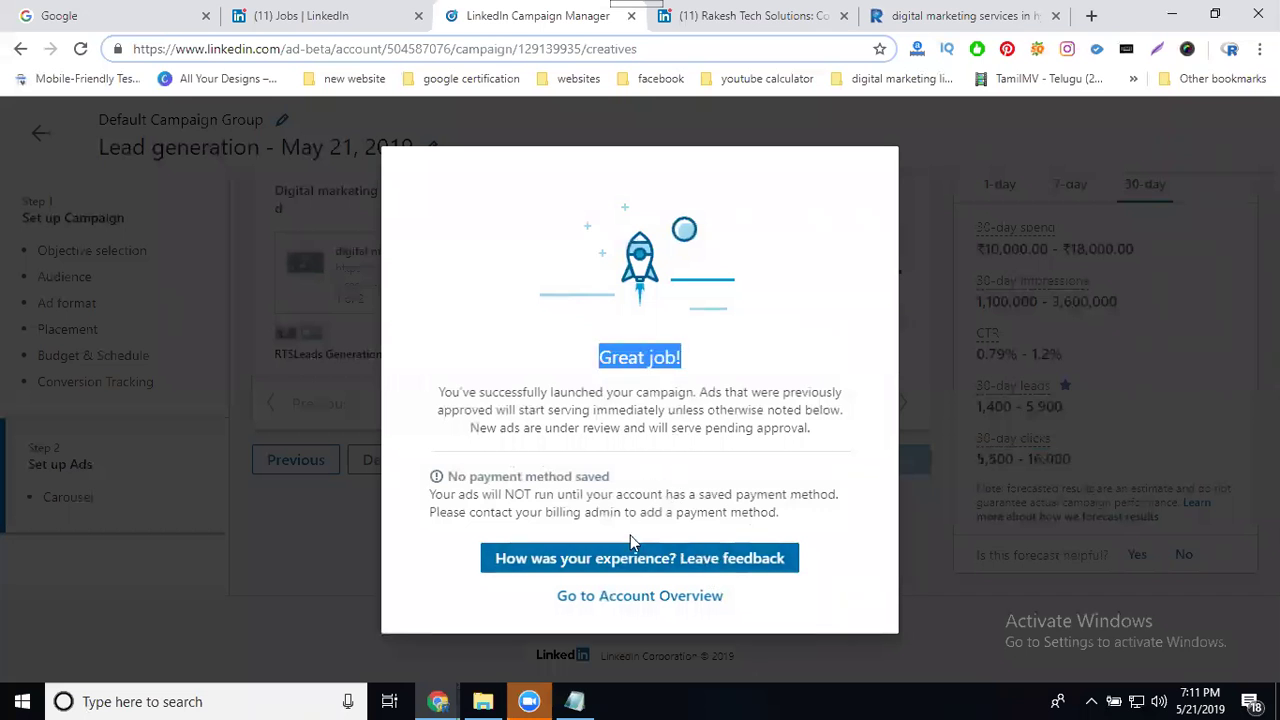
{"action": "left_click", "coordinate": [612, 595]}
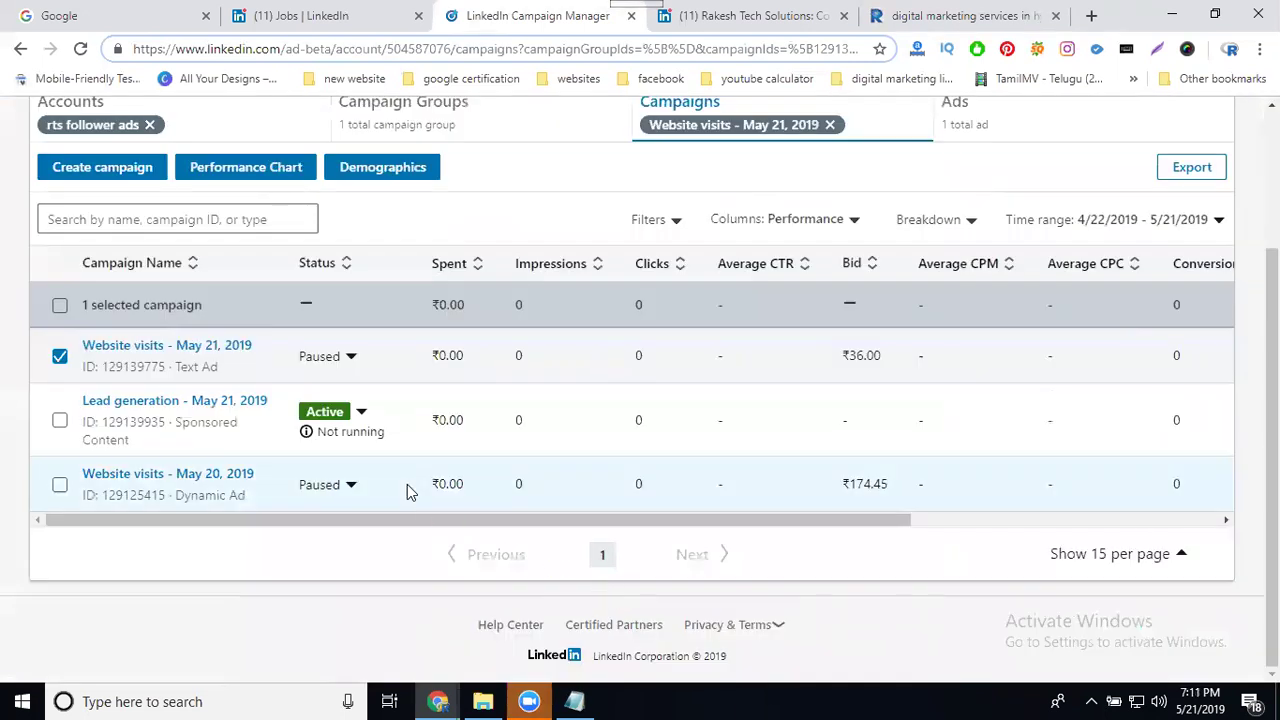
Set the status of the "Lead generation - May 21, 2019" campaign to Paused
{"action": "left_click", "coordinate": [362, 414]}
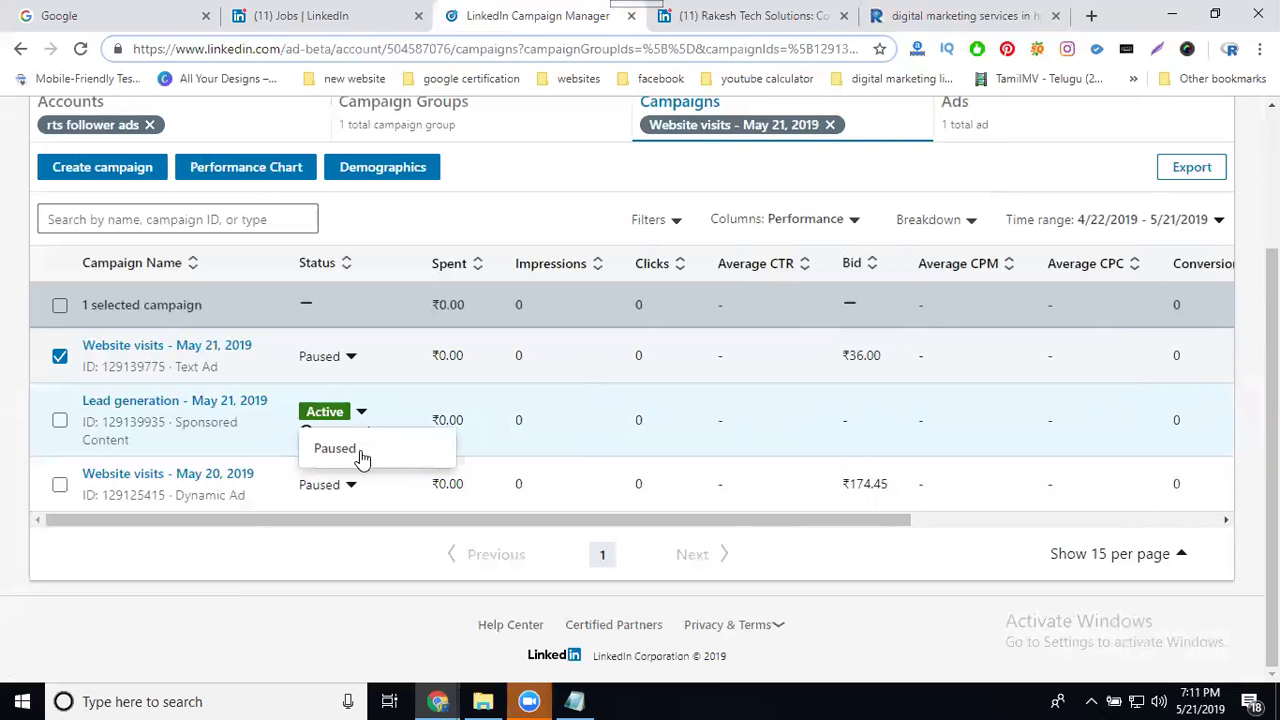
{"action": "left_click", "coordinate": [362, 452]}
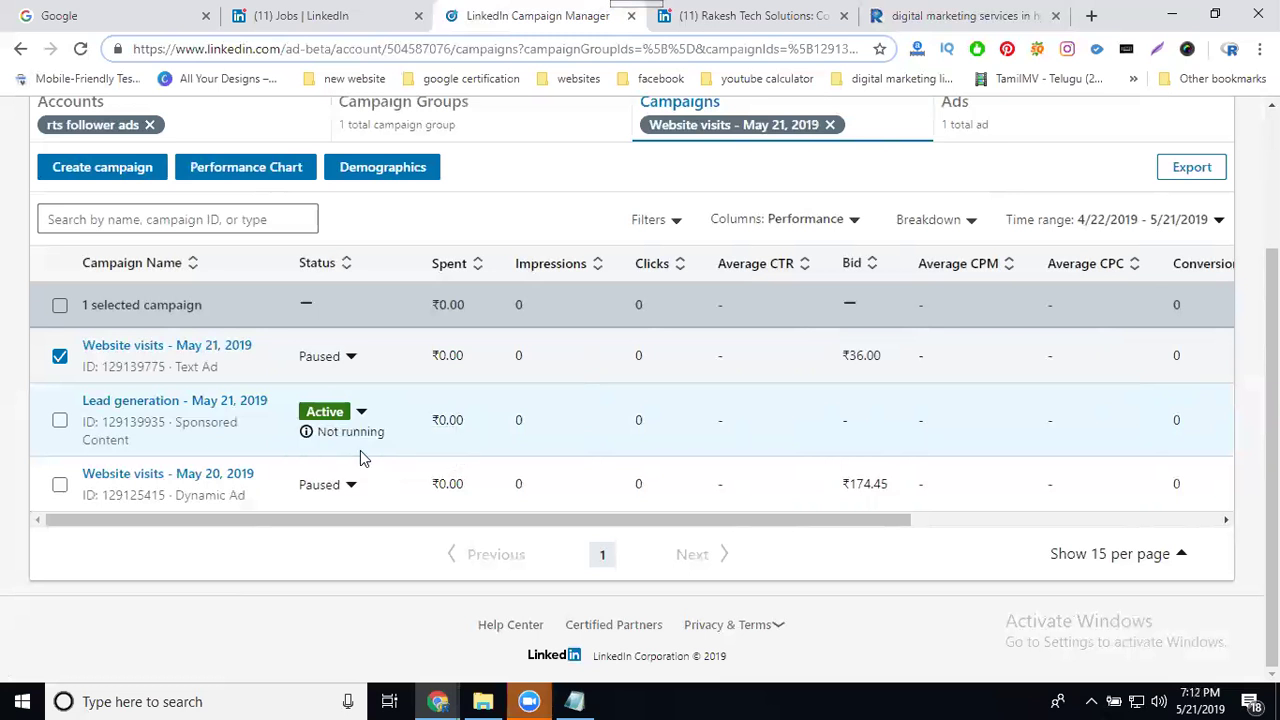
Open the "Lead generation - May 21, 2019" campaign for management, look over its audience settings and return to the campaign list
{"action": "mouse_move", "coordinate": [163, 408]}
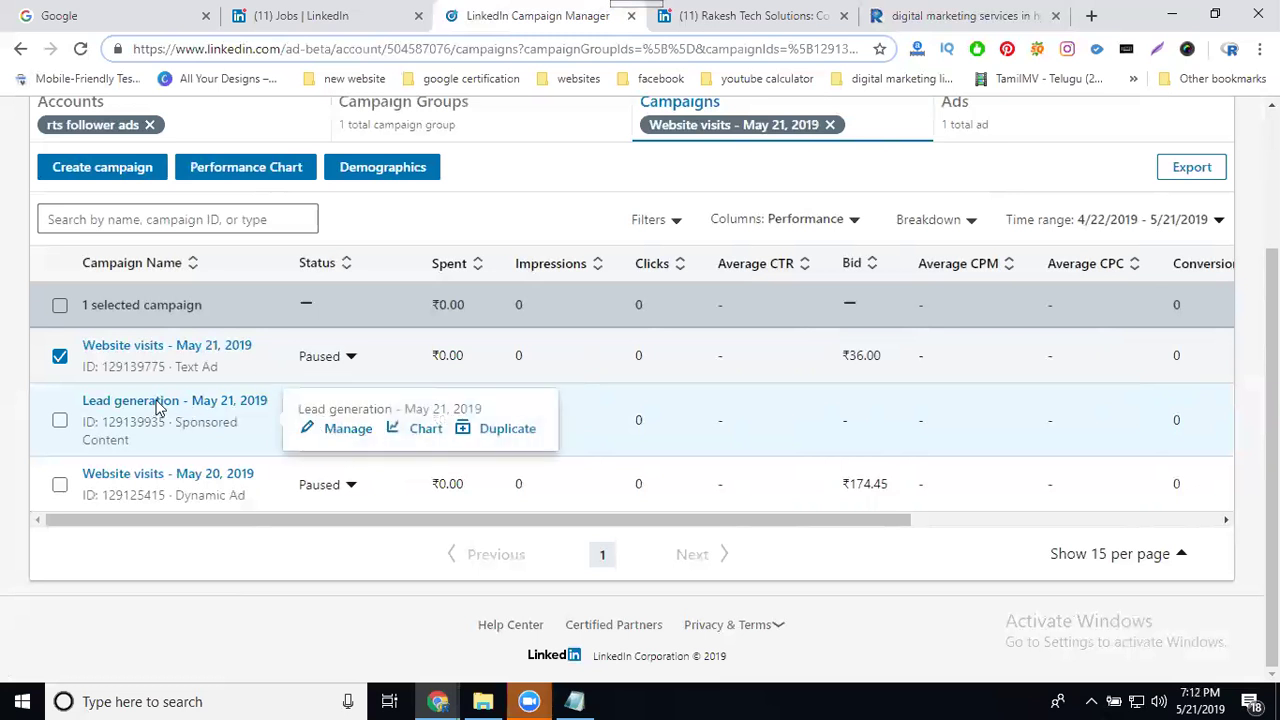
{"action": "left_click", "coordinate": [346, 429]}
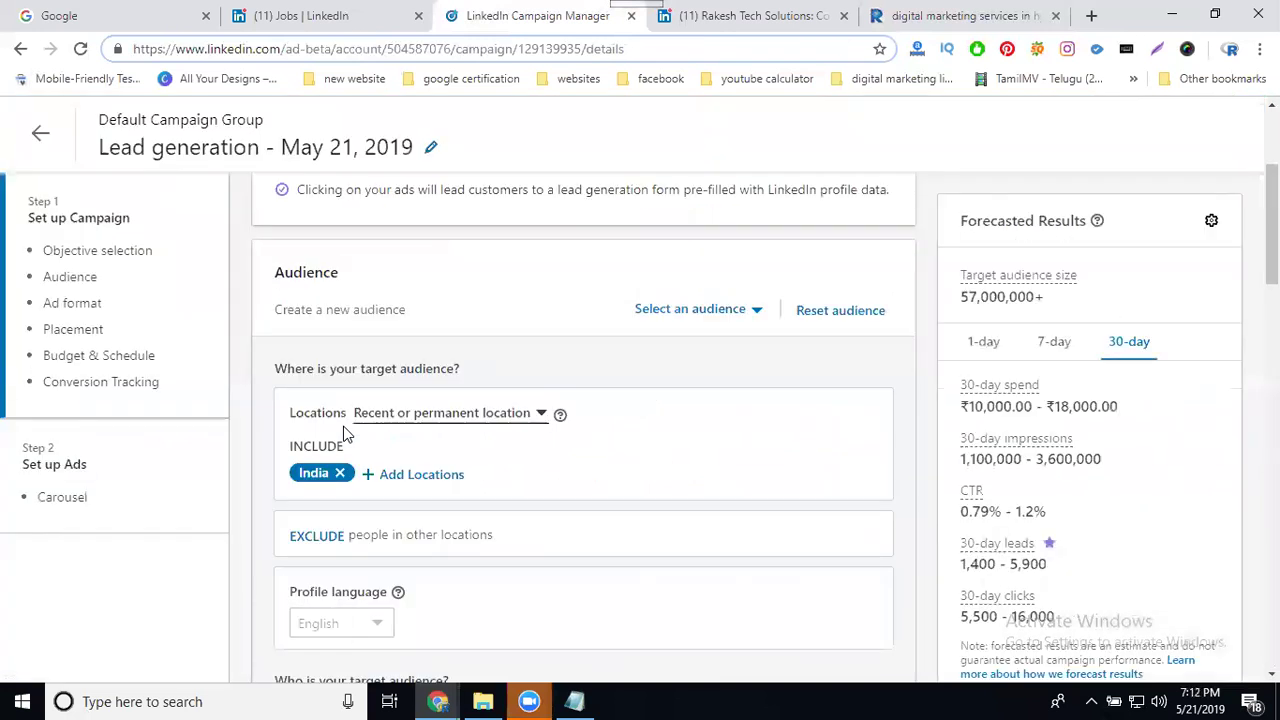
{"action": "scroll", "coordinate": [523, 380], "scroll_direction": "down", "scroll_amount": 7}
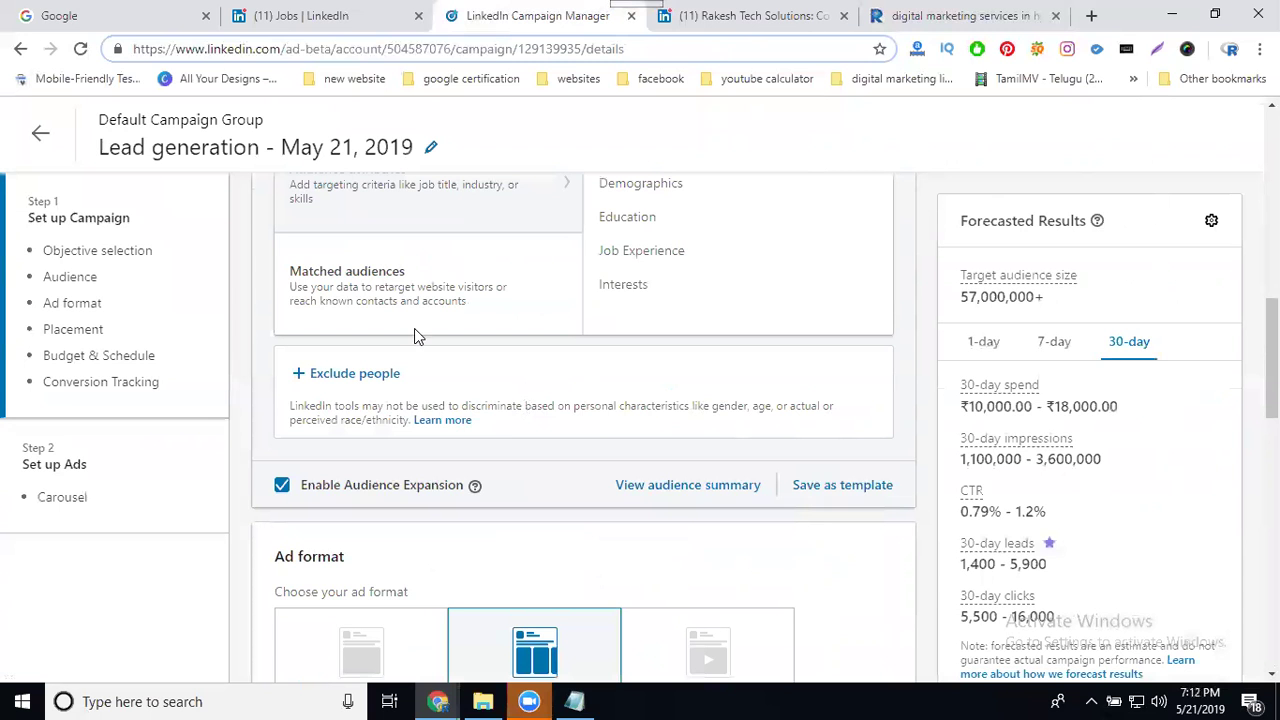
{"action": "left_click", "coordinate": [44, 142]}
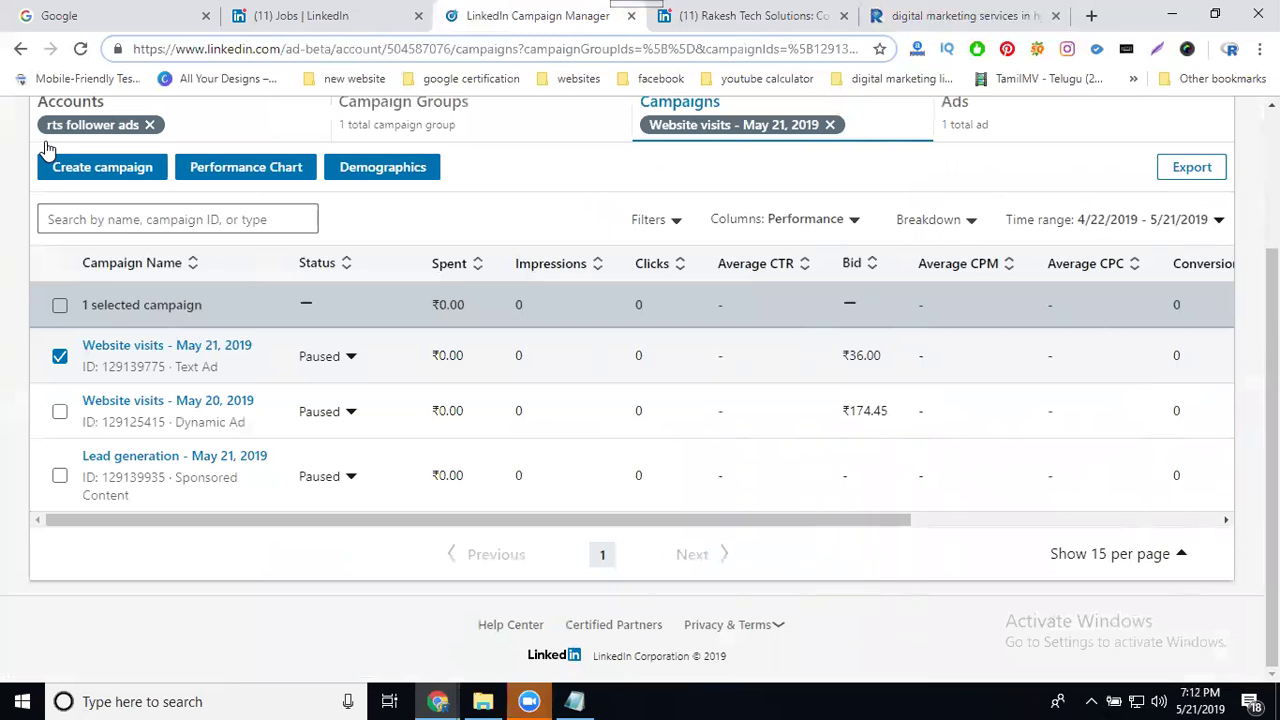
{"action": "mouse_move", "coordinate": [108, 414]}
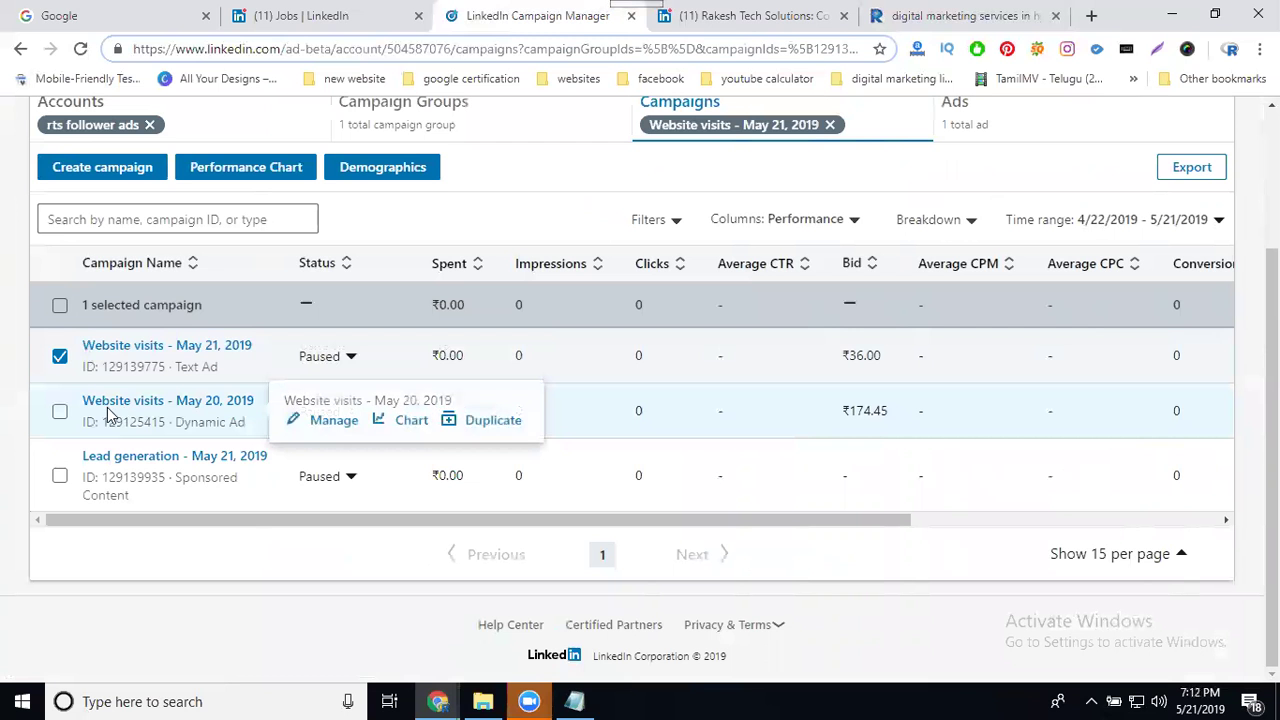